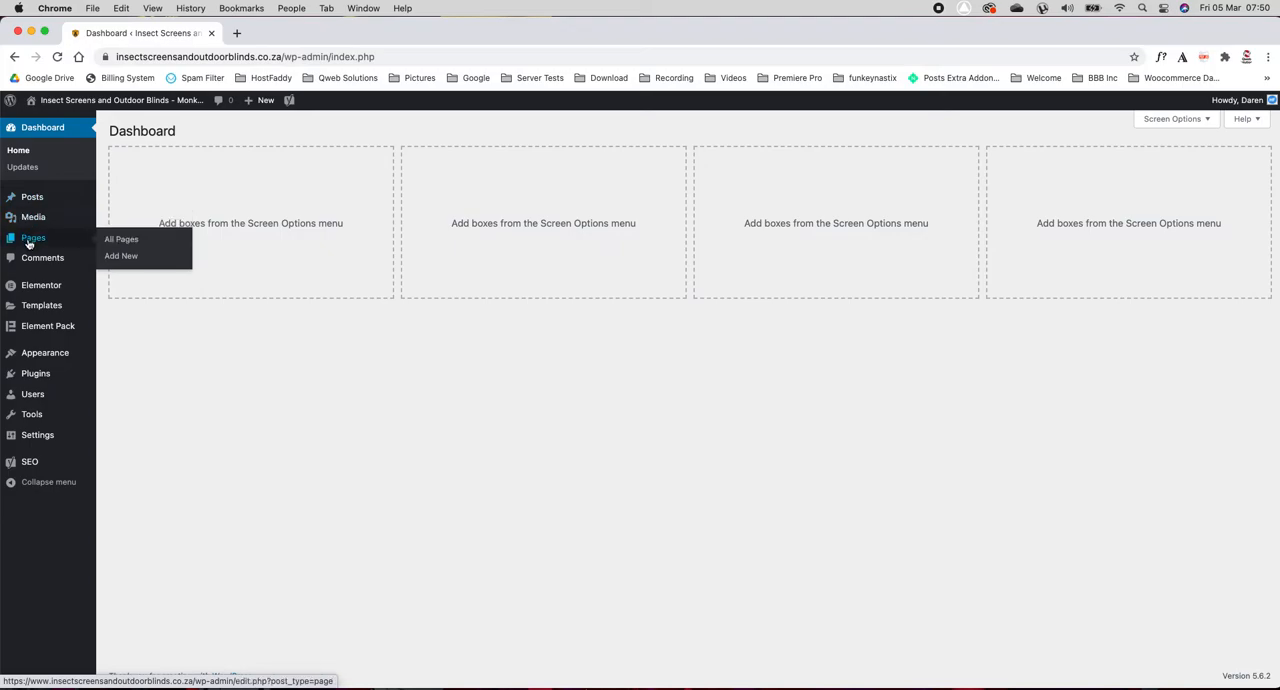
Step: Open the published front page from the site's page list for editing with Elementor
left_click(121, 240)
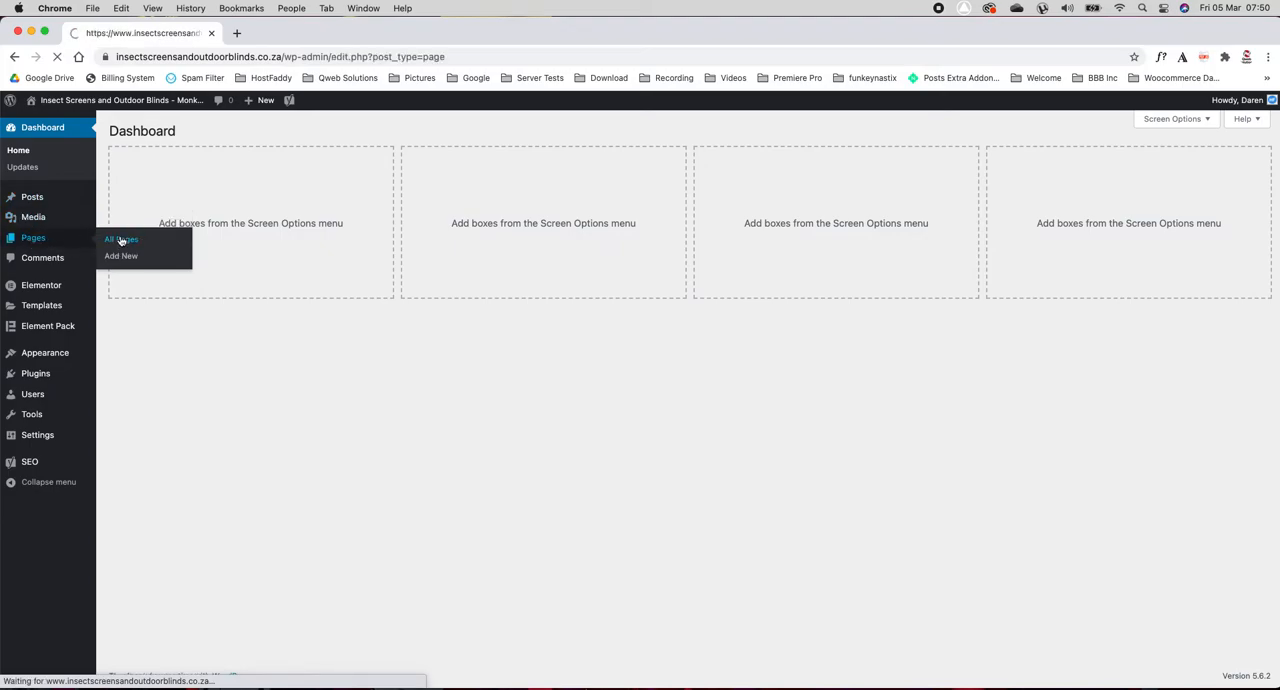
mouse_move(175, 217)
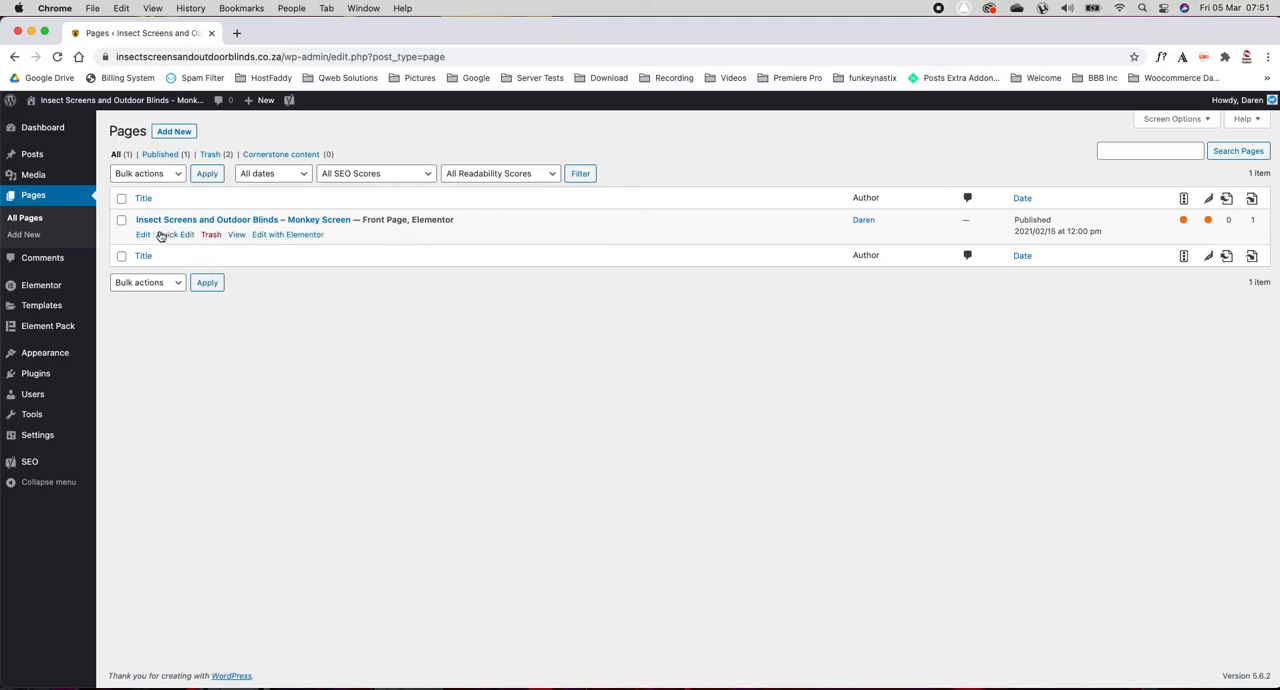
left_click(265, 238)
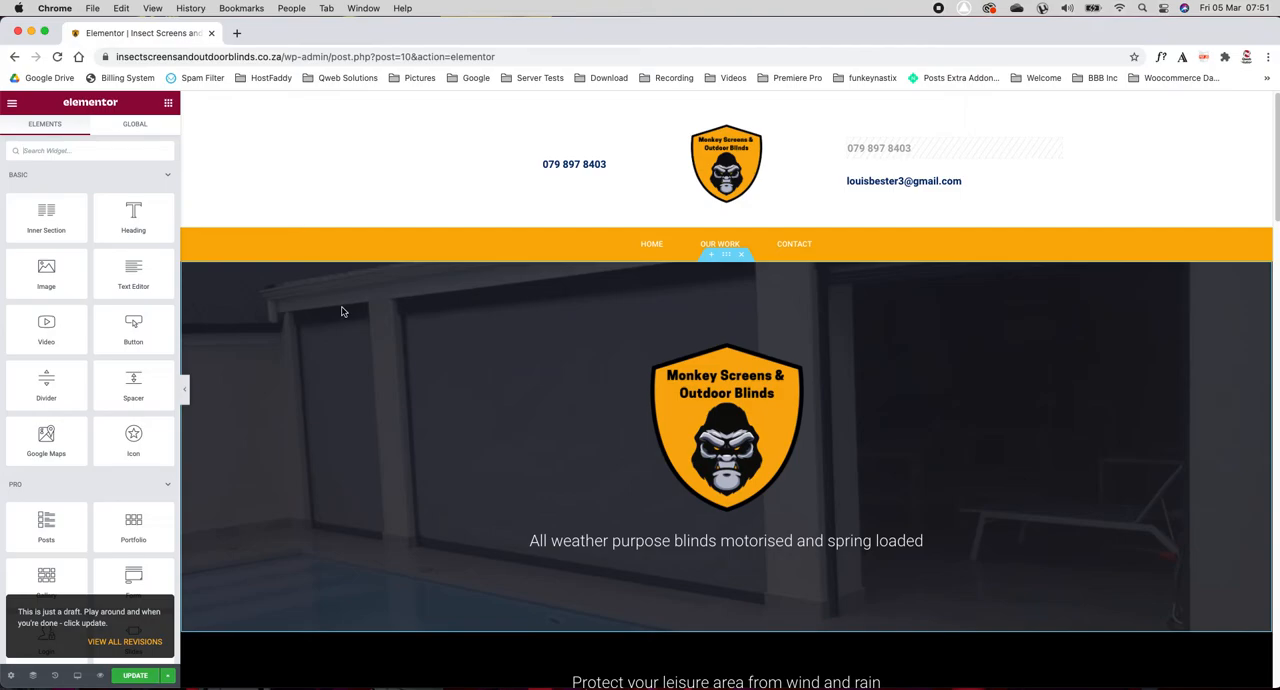
Step: Look over the whole page layout, from the header and hero section through the Our Work gallery to the Contact section
scroll(509, 349, "down", 5)
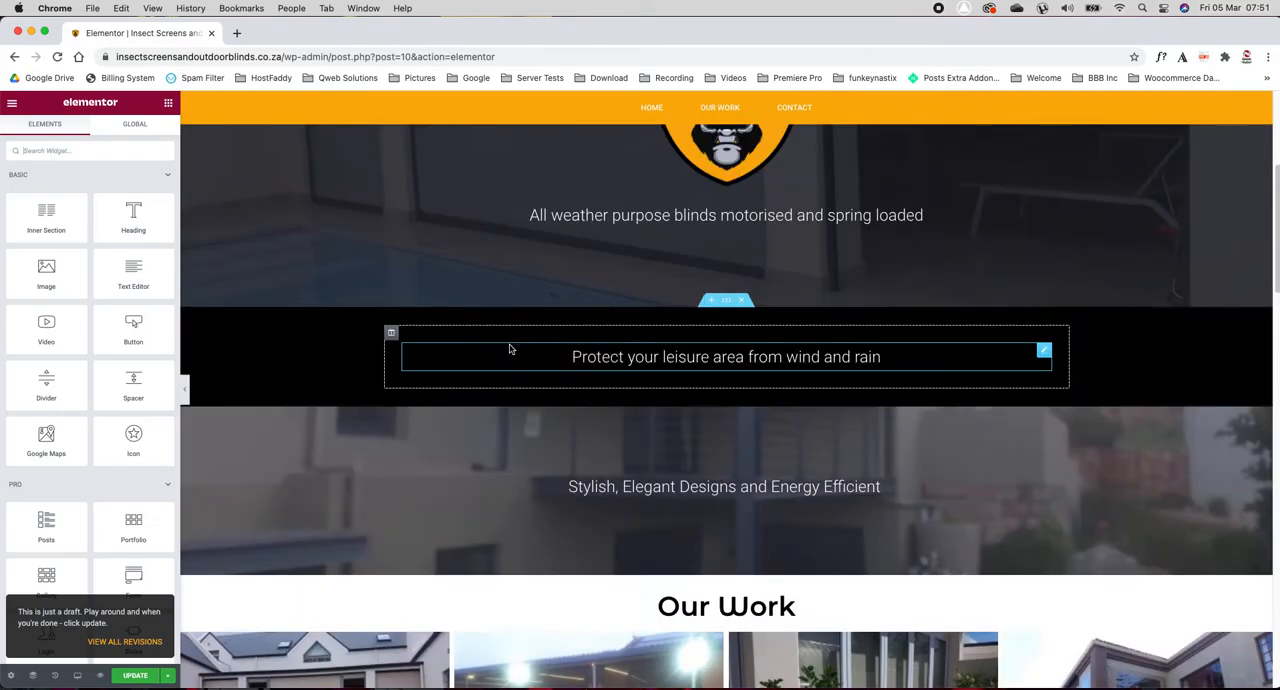
scroll(403, 329, "up", 5)
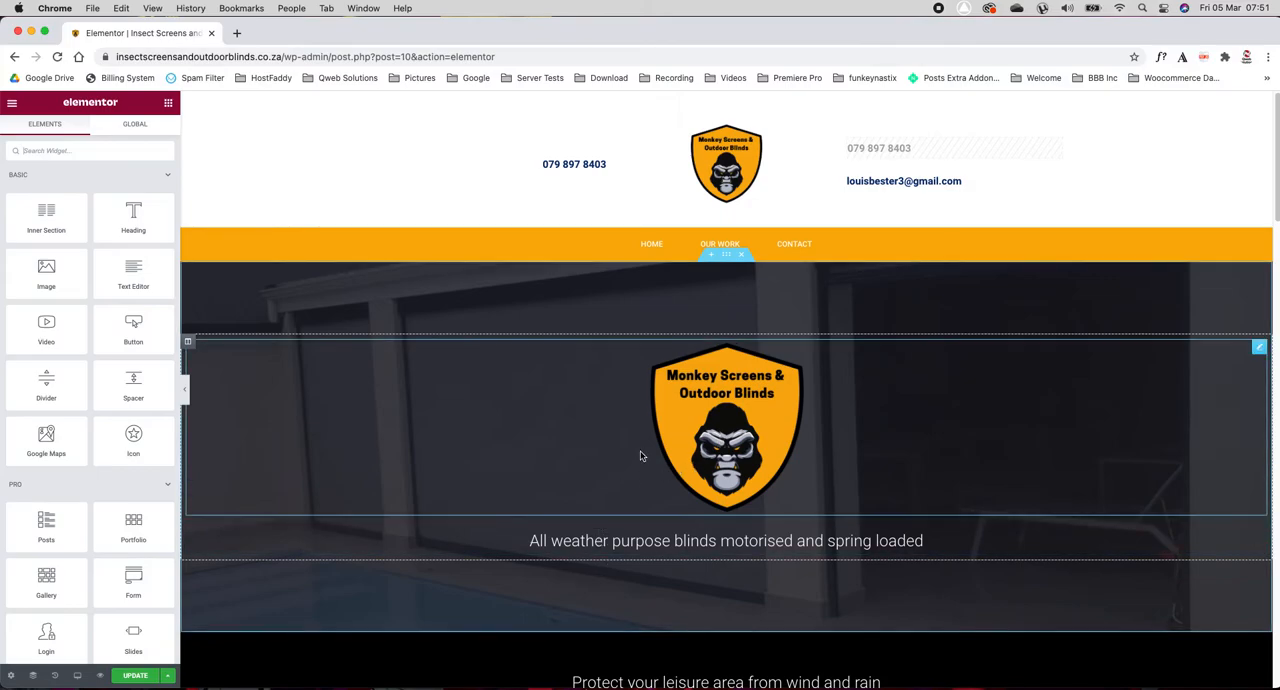
scroll(462, 351, "down", 1)
scroll(462, 351, "down", 10)
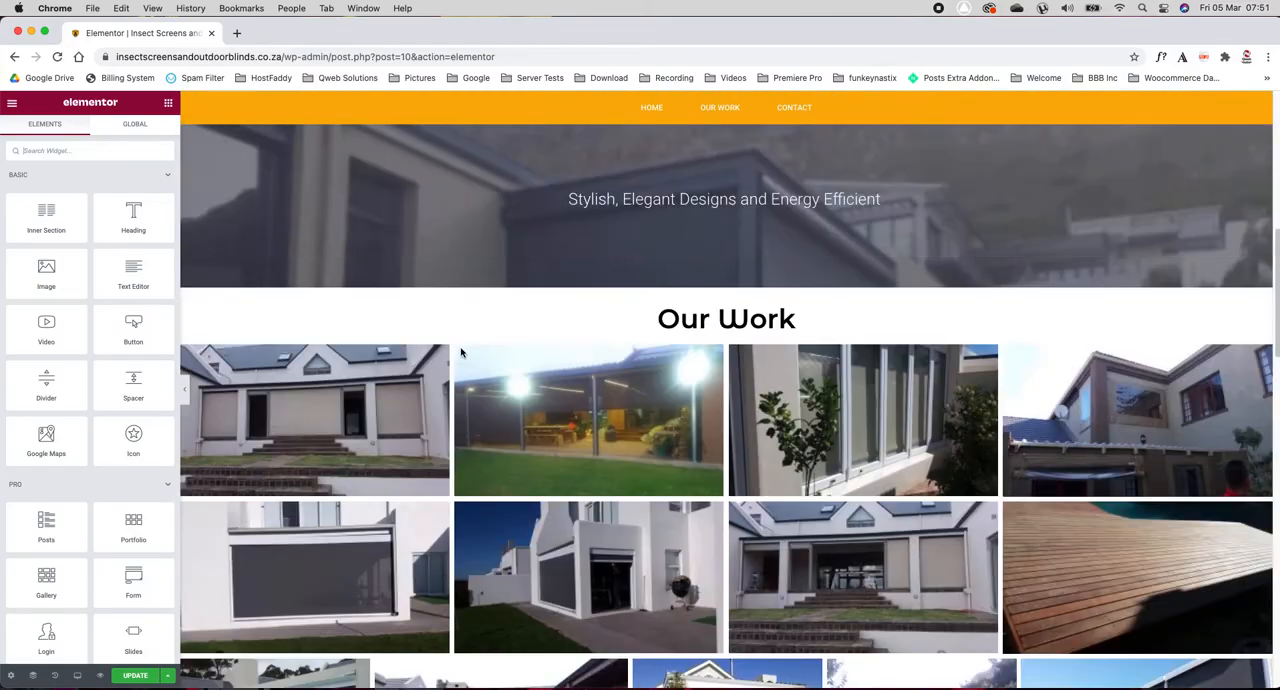
scroll(586, 335, "up", 2)
scroll(586, 335, "up", 3)
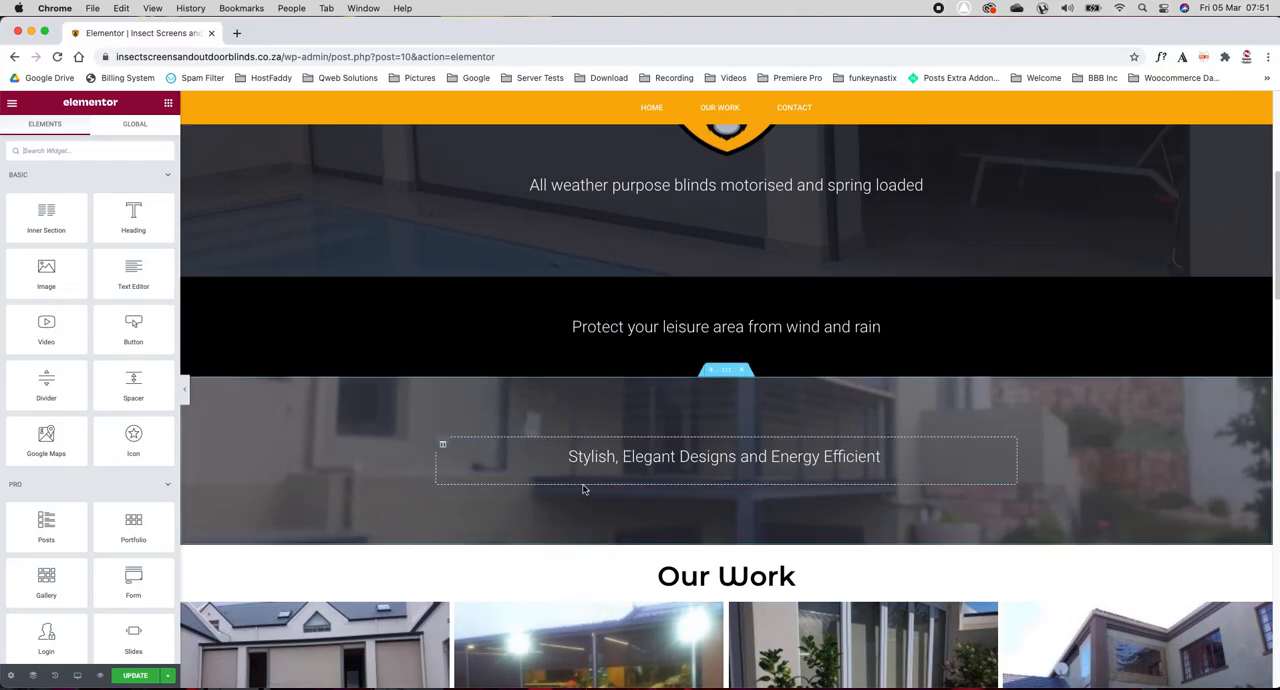
scroll(466, 331, "down", 5)
scroll(464, 334, "down", 10)
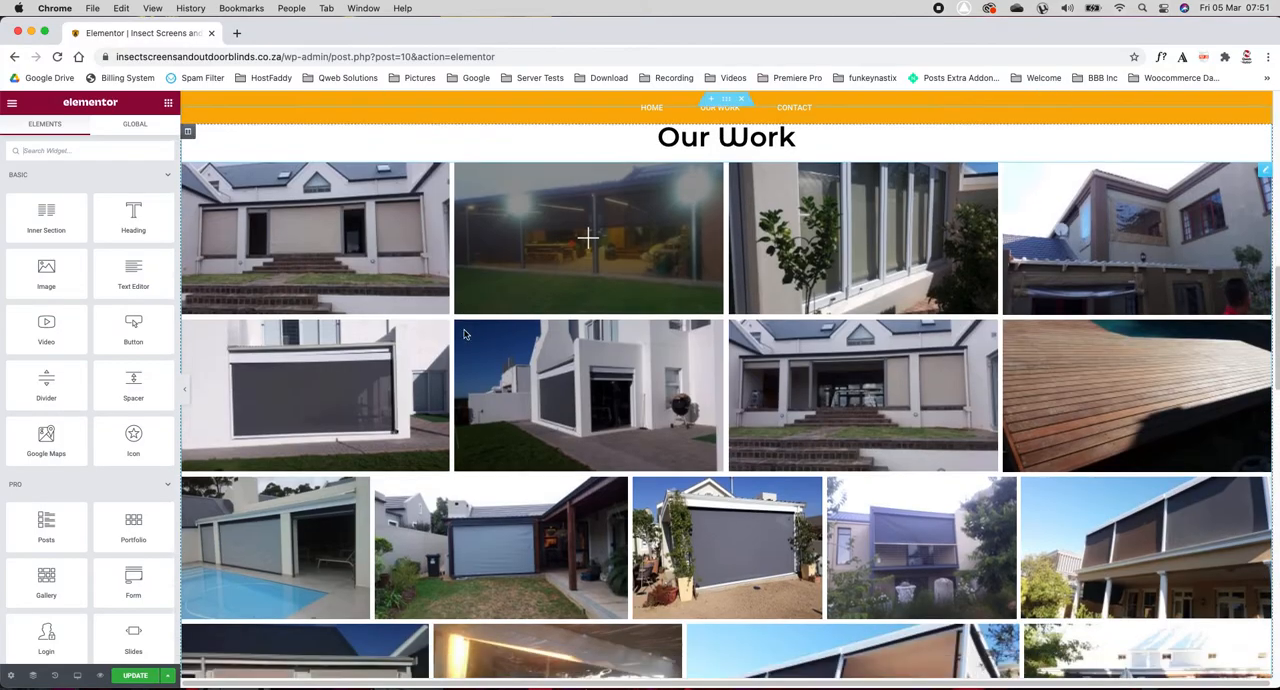
scroll(464, 334, "down", 3)
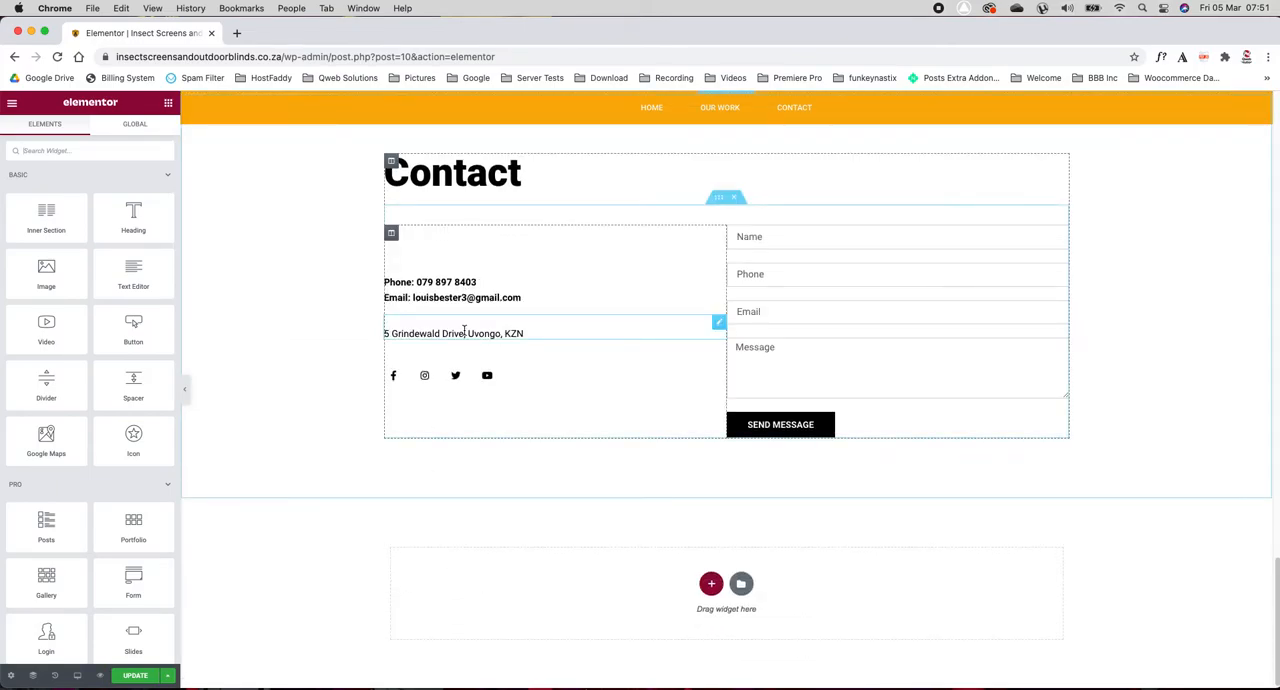
scroll(459, 333, "up", 15)
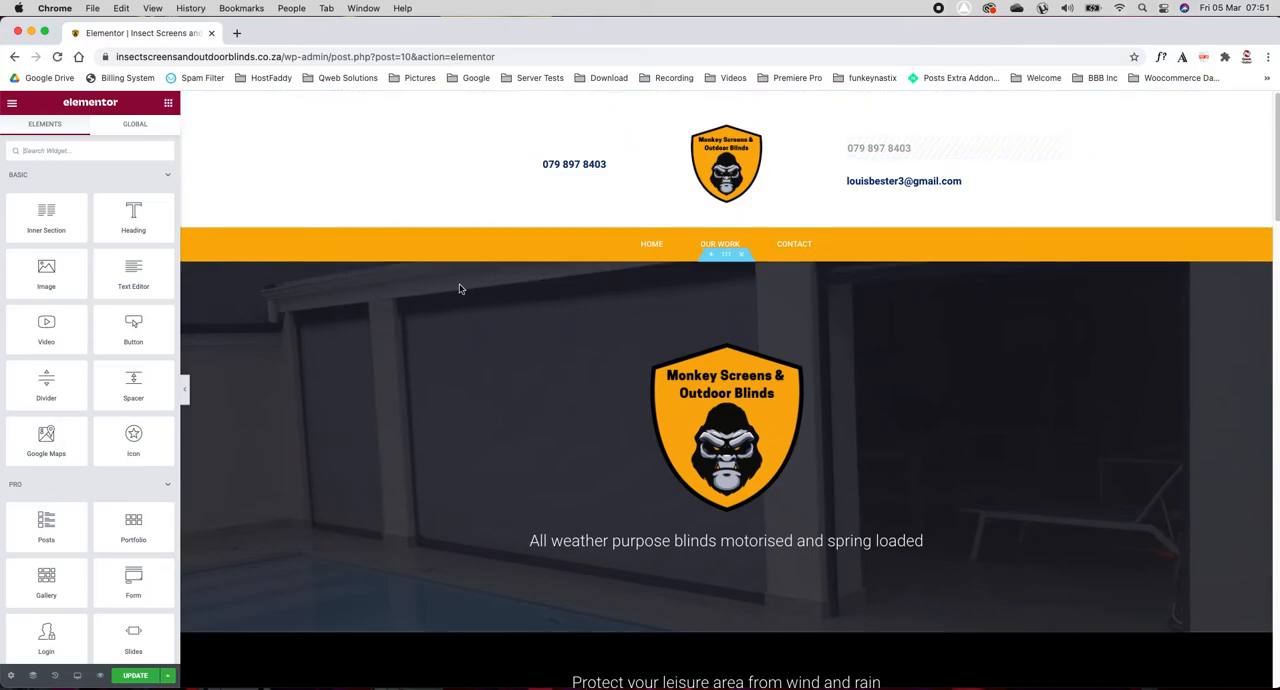
scroll(325, 319, "down", 2)
scroll(768, 338, "up", 1)
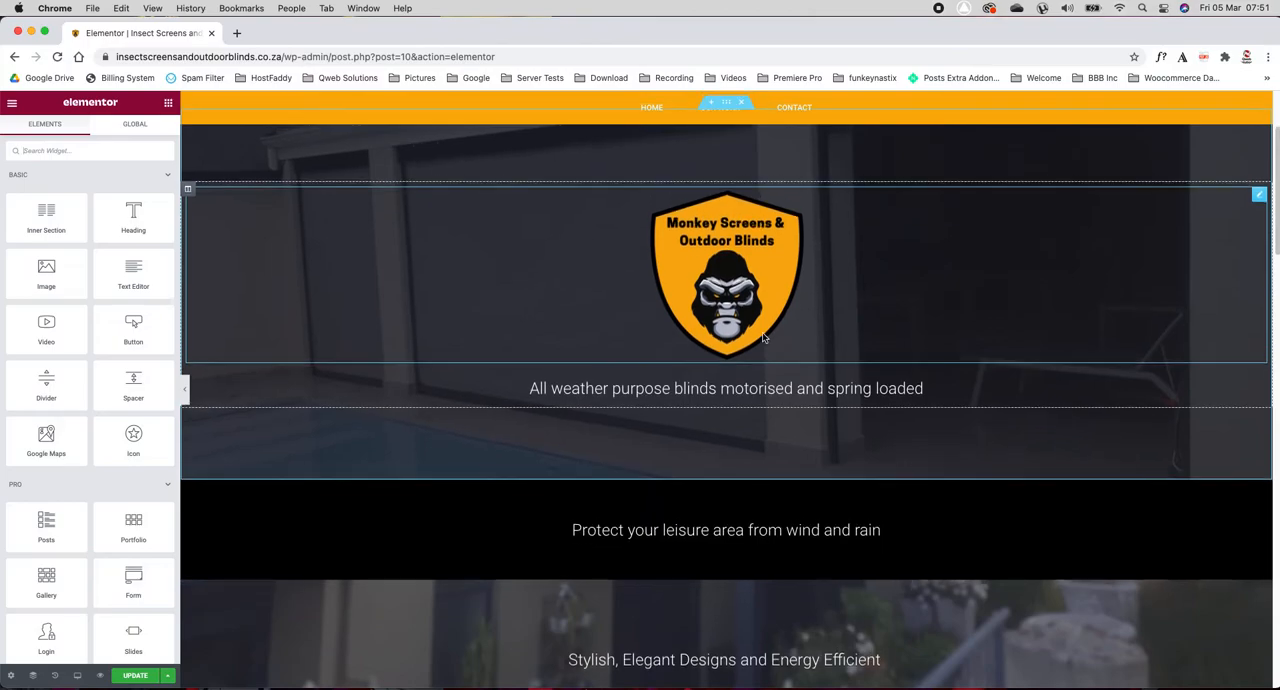
scroll(537, 413, "down", 2)
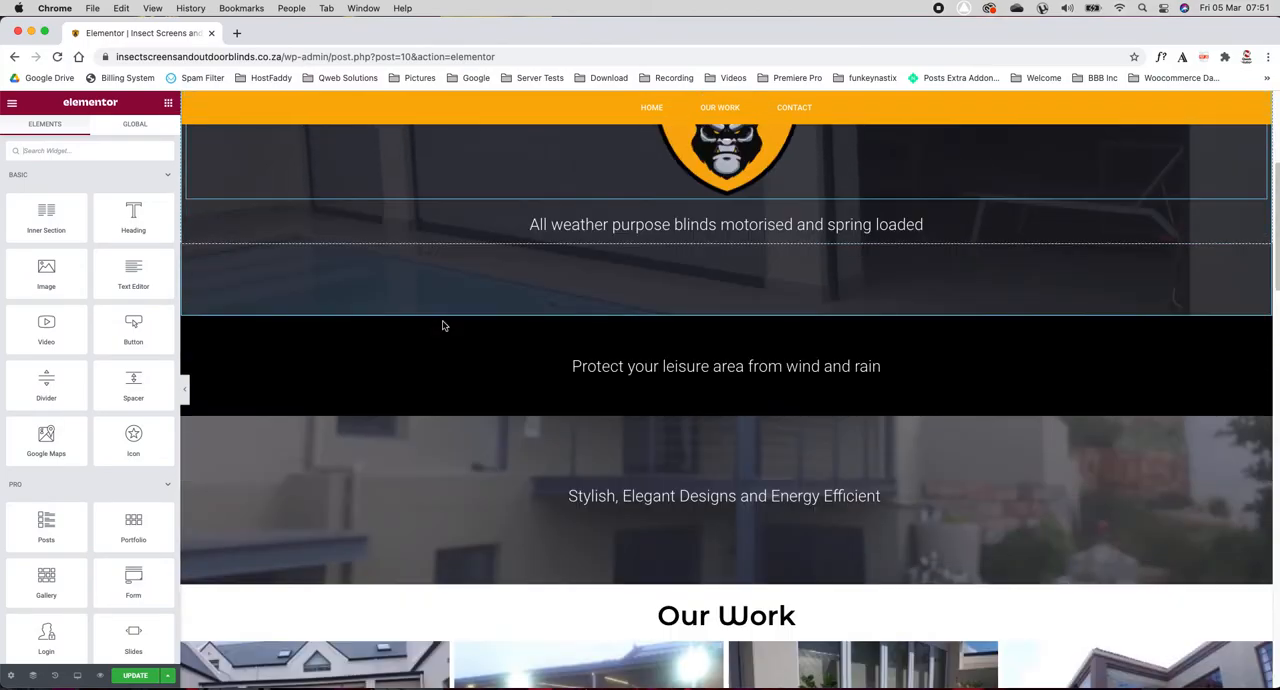
Step: Examine the editing settings of the "Protect your leisure area", "Stylish, Elegant Designs" and "Suitable for Restaurants" texts
triple_click(643, 363)
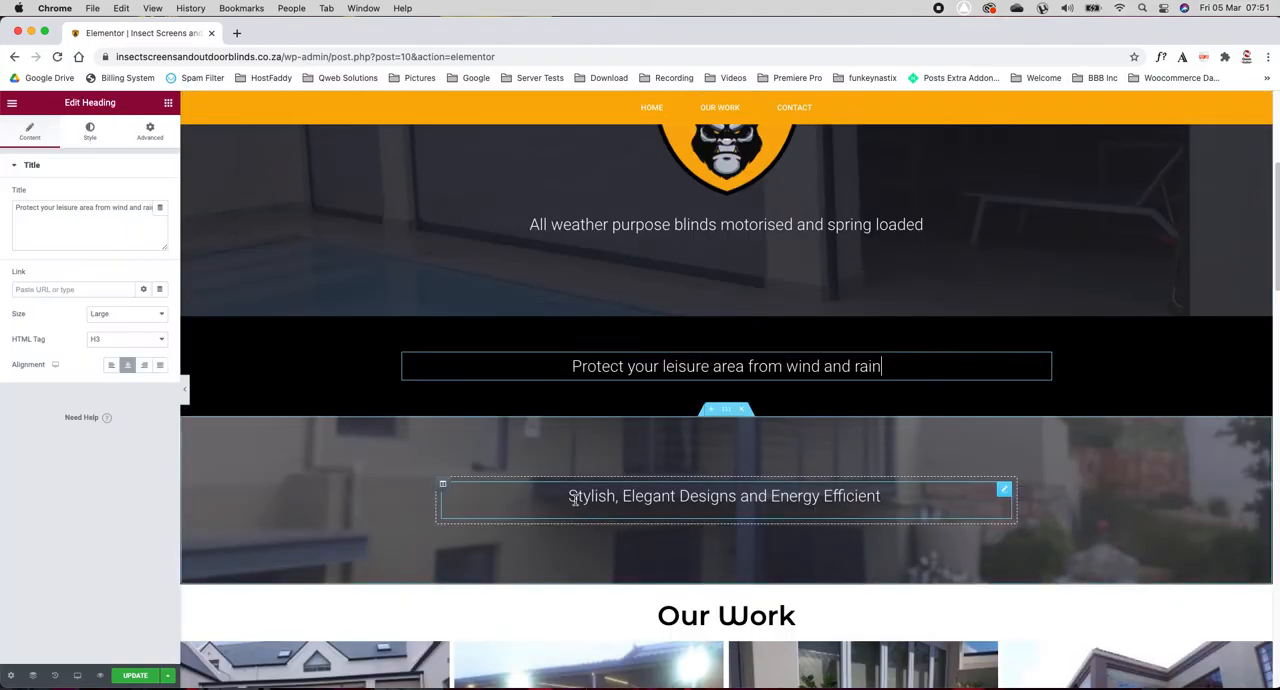
left_click(878, 488)
scroll(248, 377, "down", 3)
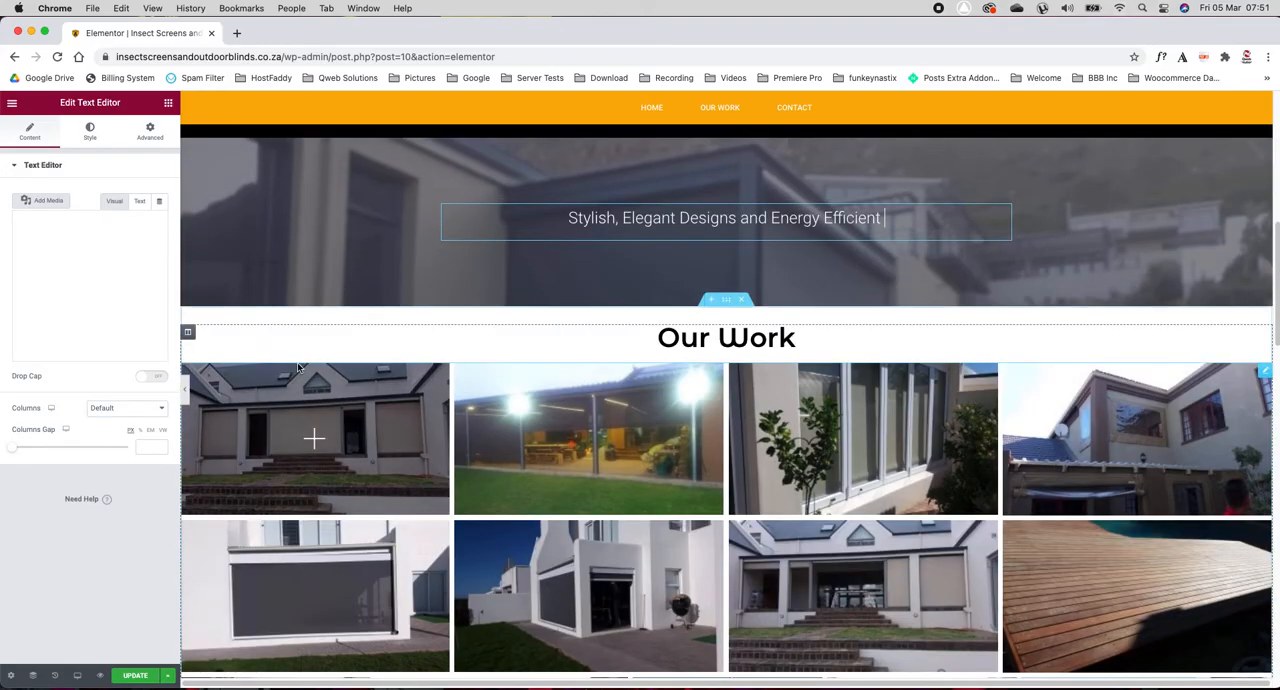
scroll(300, 340, "down", 6)
scroll(297, 367, "down", 6)
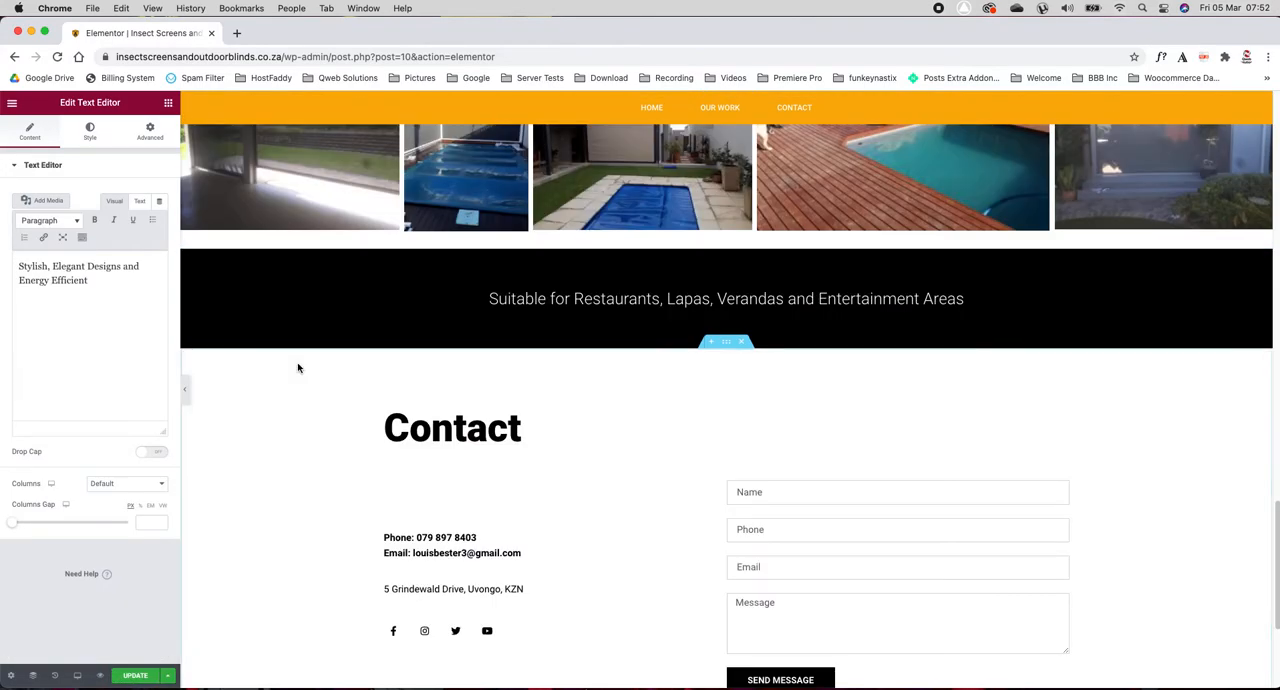
left_click(984, 298)
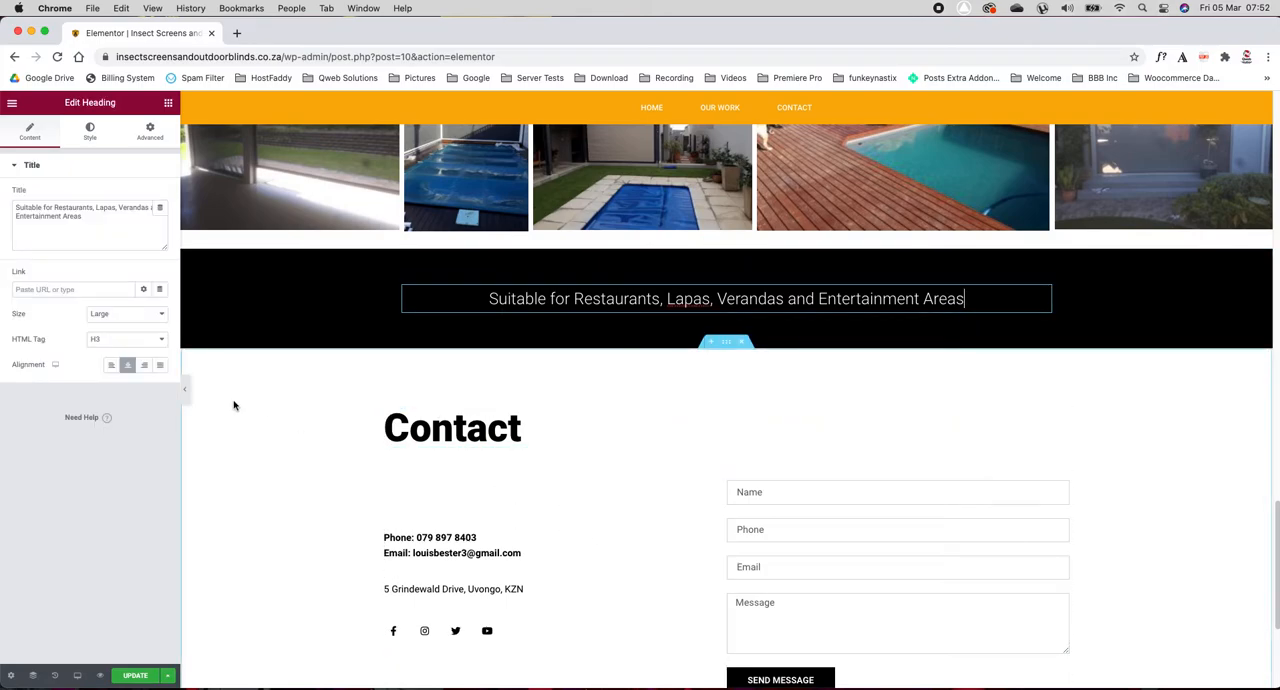
scroll(234, 404, "down", 3)
scroll(233, 404, "up", 20)
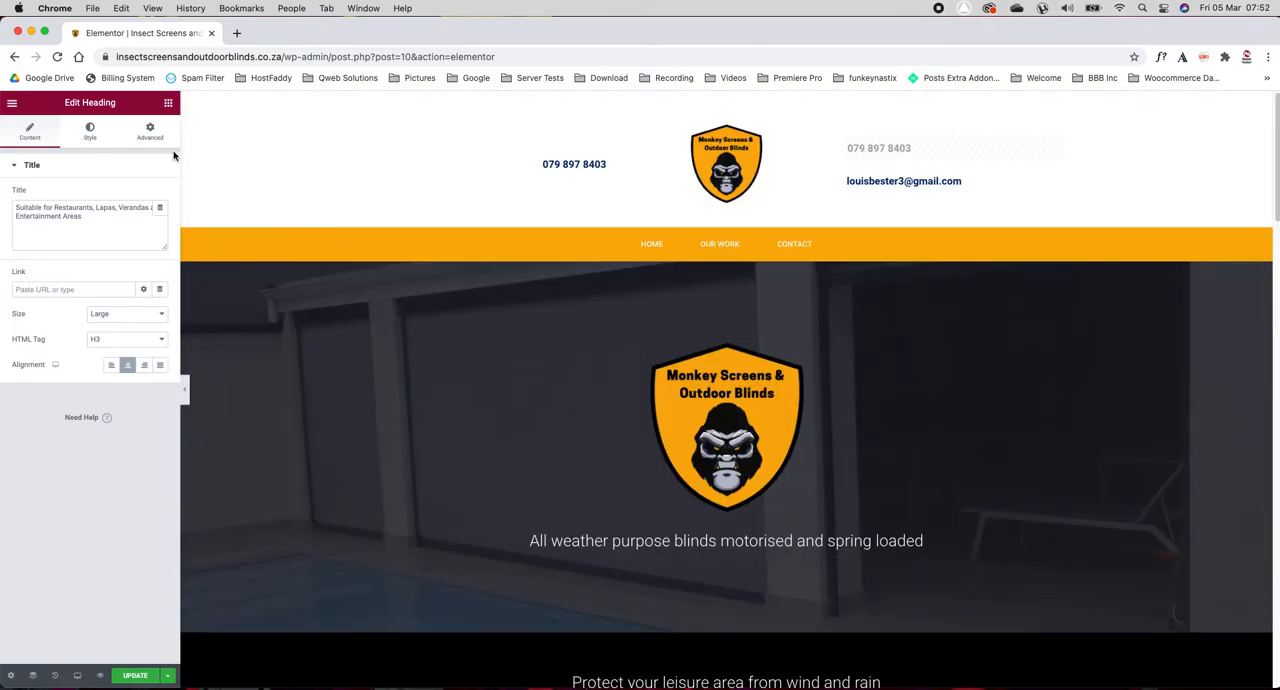
Step: Pick up the hero section and put it back in its original place below the navigation bar
left_click(168, 103)
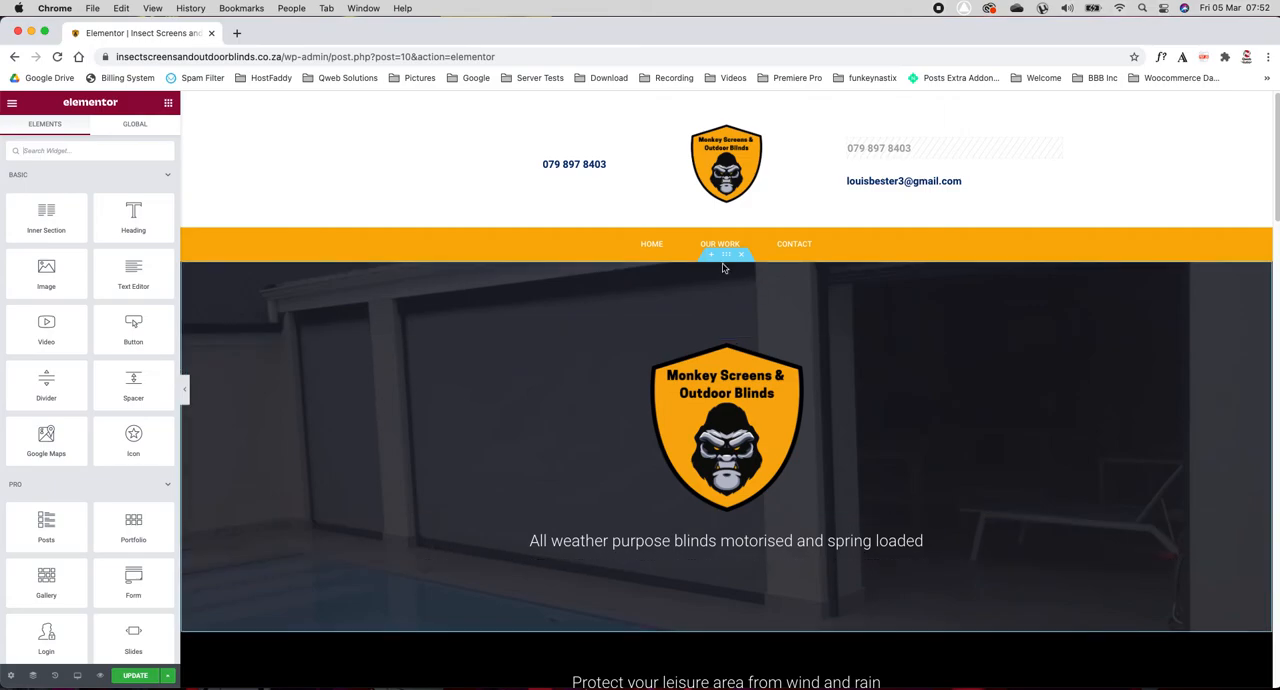
mouse_move(726, 256)
left_mouse_down()
mouse_move(726, 229)
mouse_move(730, 273)
left_mouse_up()
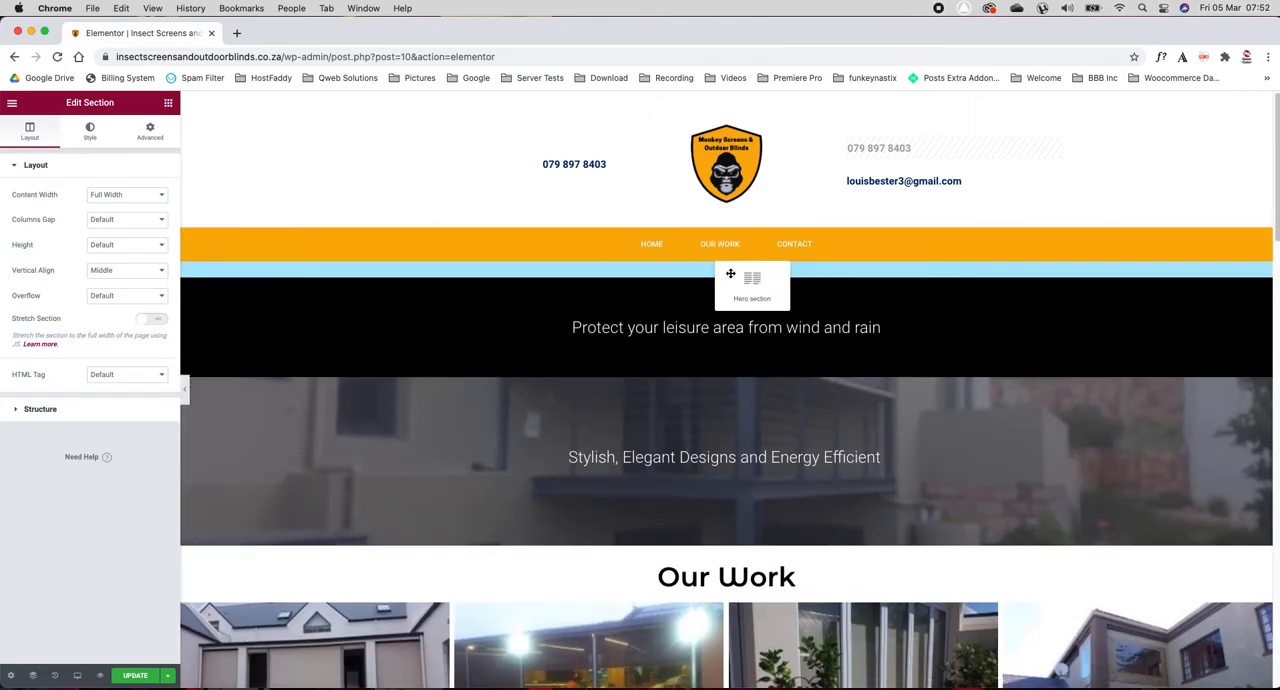
left_click_drag(571, 370, 571, 370)
Step: Add a Text Editor widget to the hero section, between the logo and the tagline
left_click(168, 102)
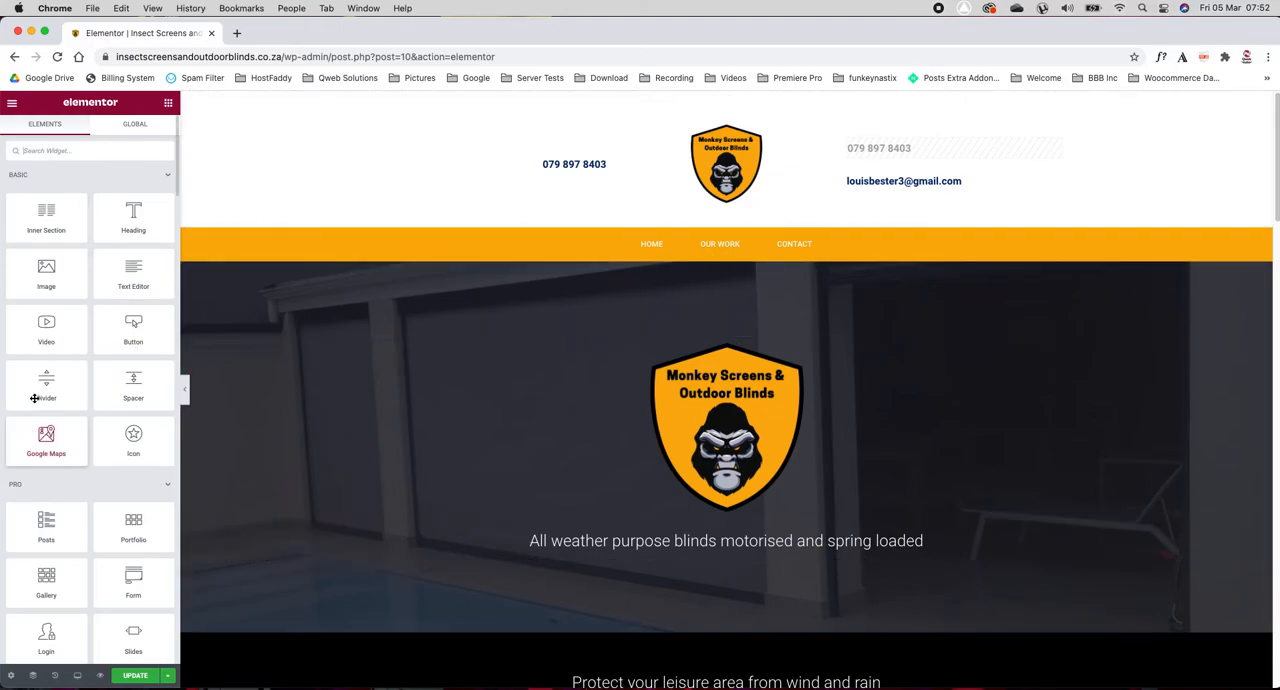
scroll(91, 500, "down", 10)
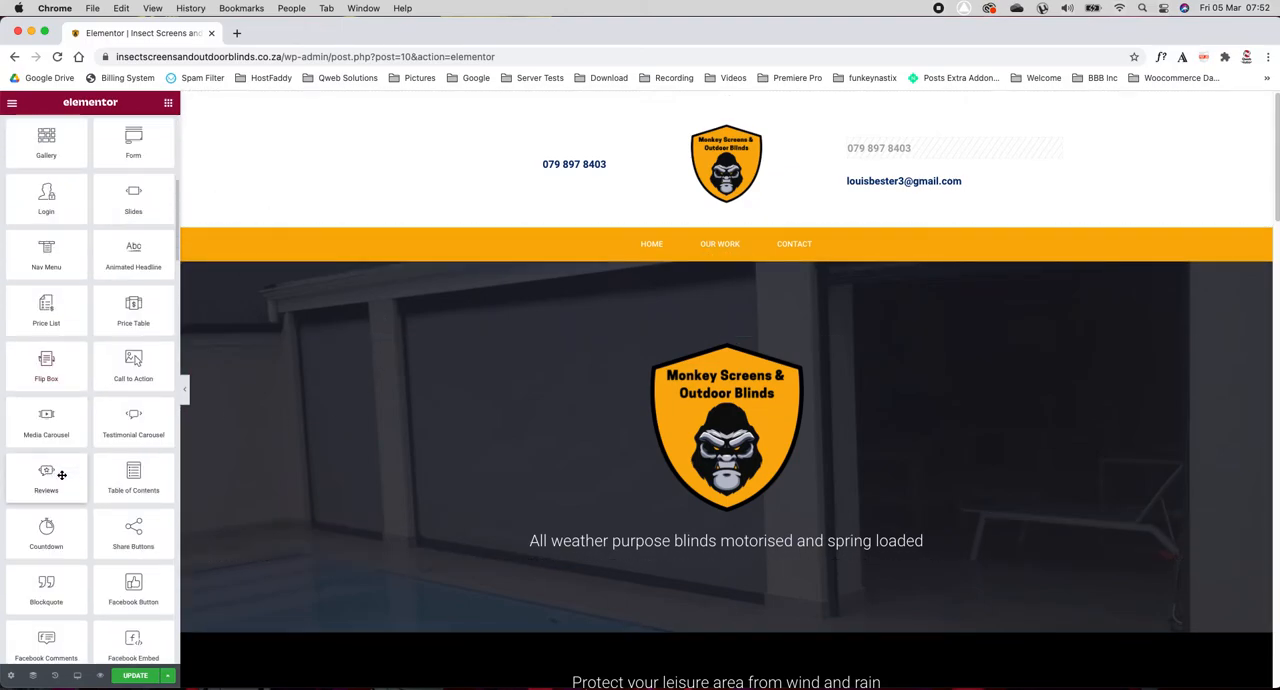
scroll(62, 477, "up", 10)
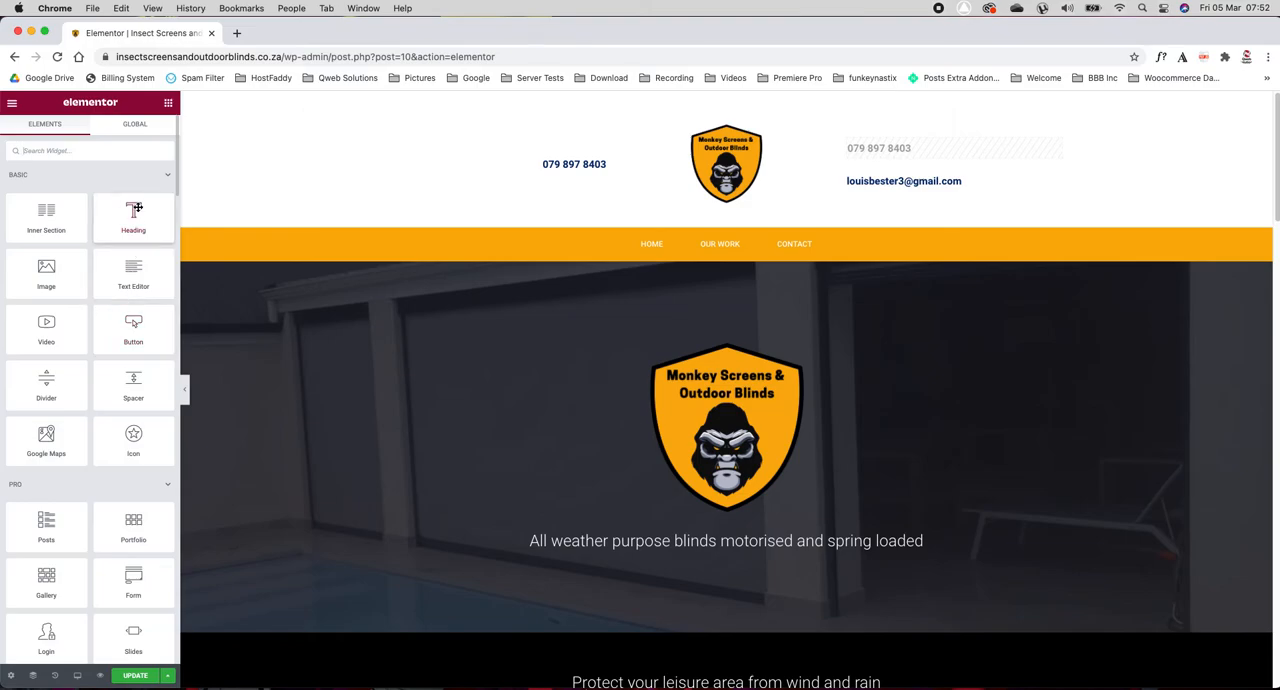
left_click_drag(131, 274, 701, 462)
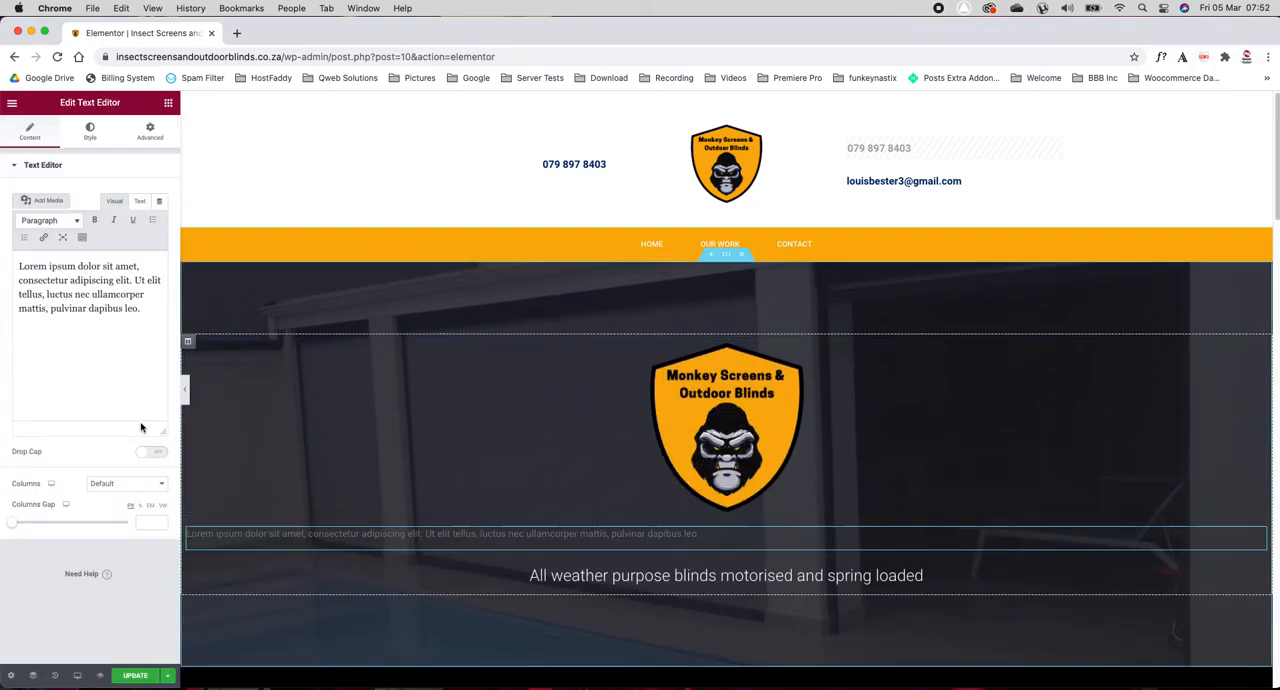
Step: Replace the placeholder text with a greeting that addresses the client by first name, followed by "I hope you are well."
triple_click(93, 292)
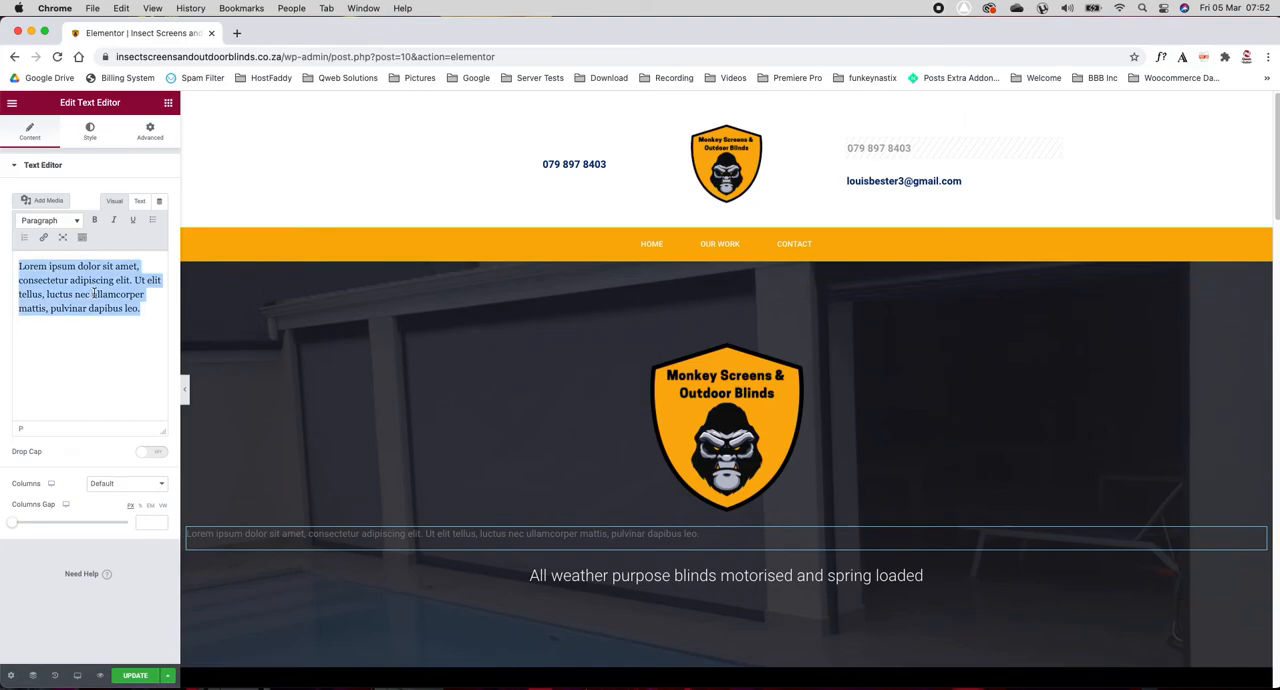
type("Hello Louis")
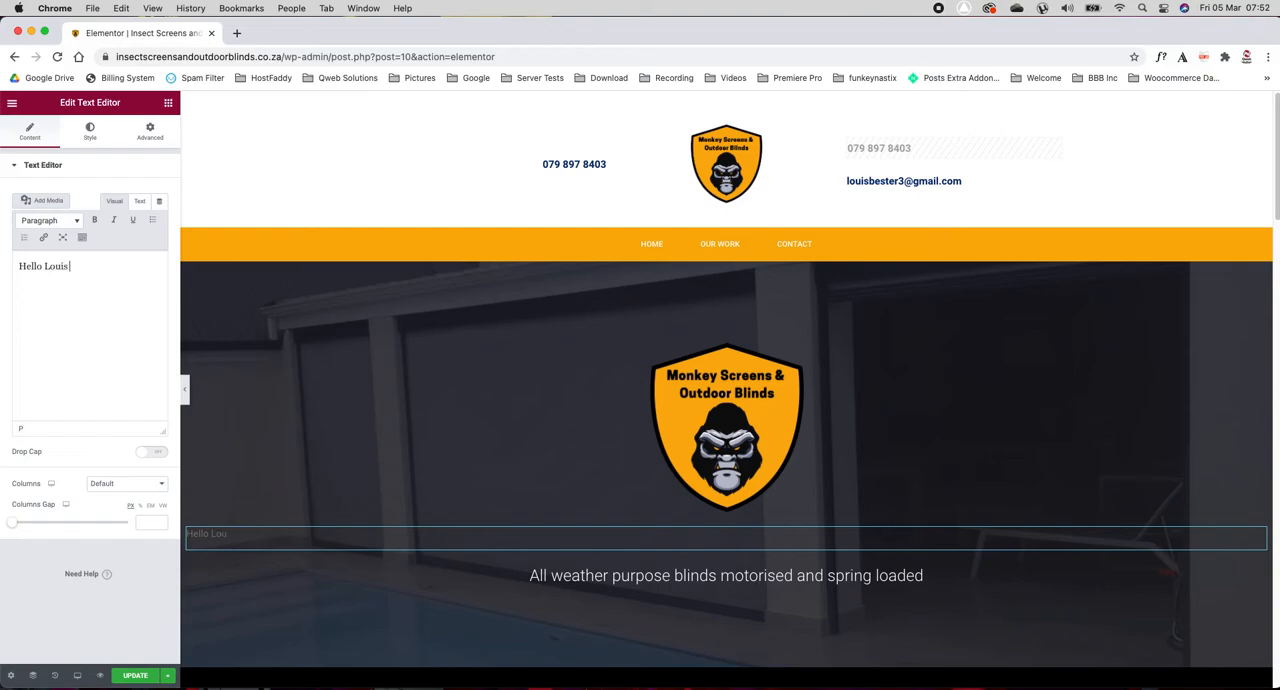
type(" i HOPEYOU A")
key("BackSpace")
key("BackSpace")
key("BackSpace")
type("hope you are well.")
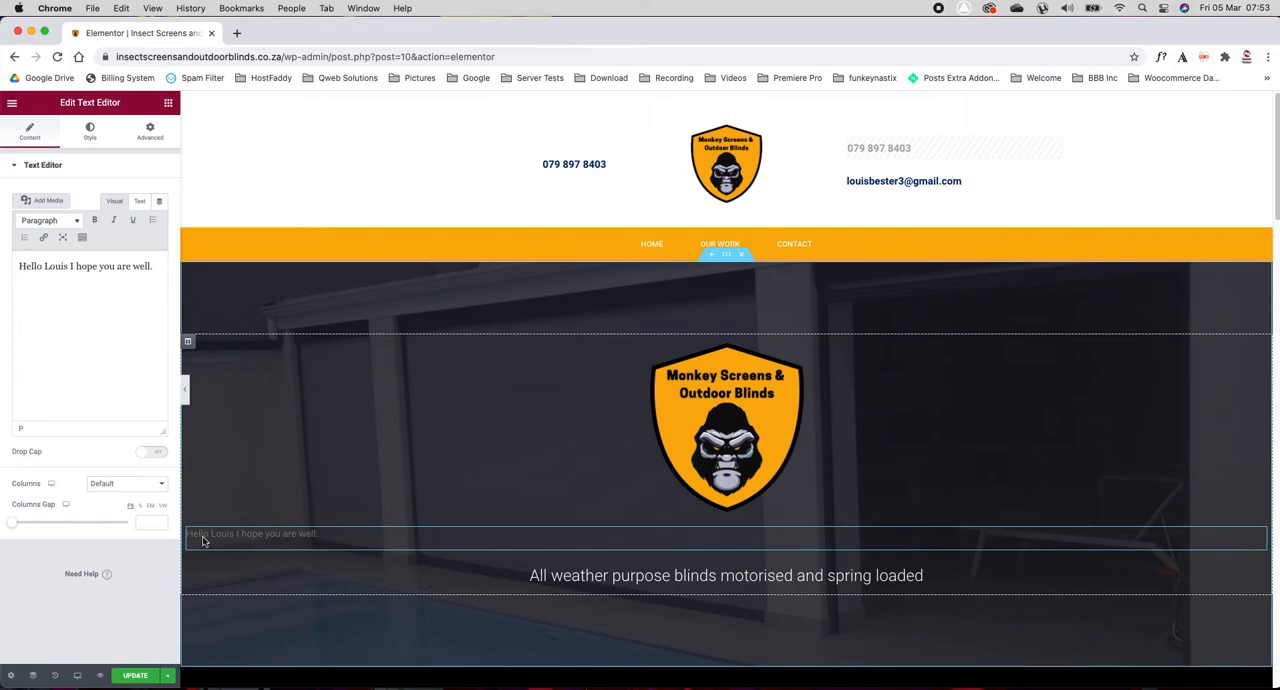
left_click_drag(218, 537, 302, 535)
left_click(336, 538)
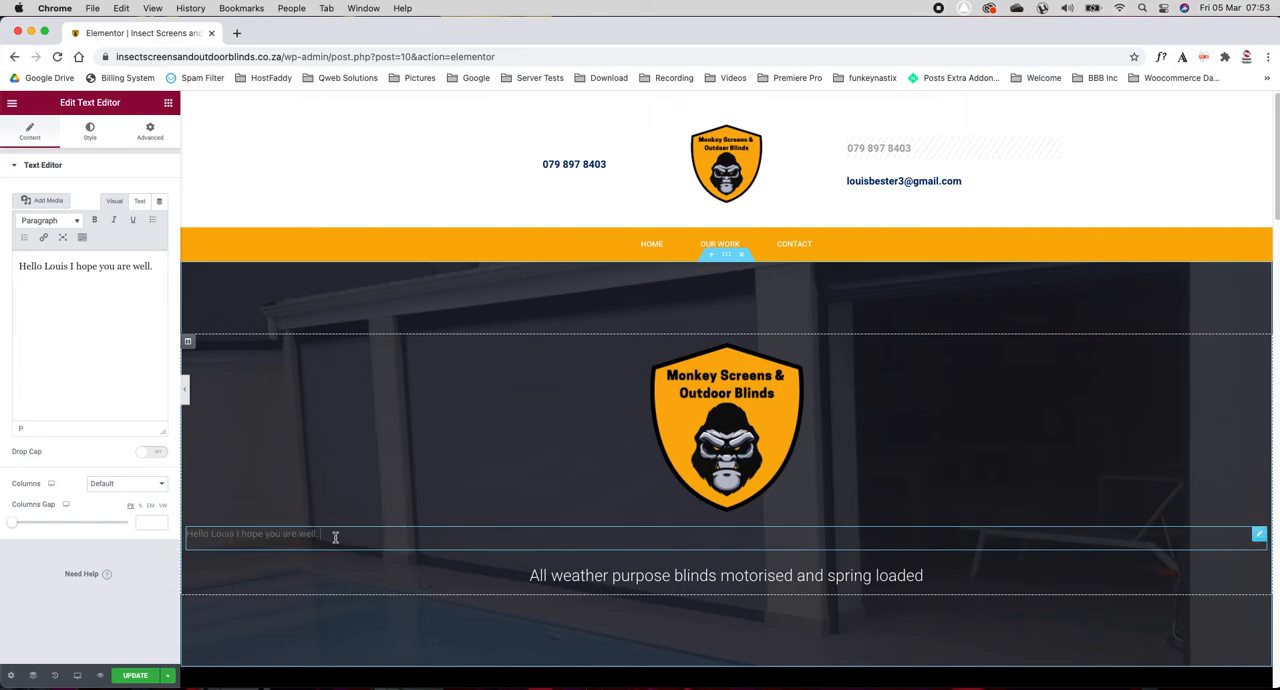
Step: Set the greeting's text color to white (#FFFFFF)
left_click(89, 130)
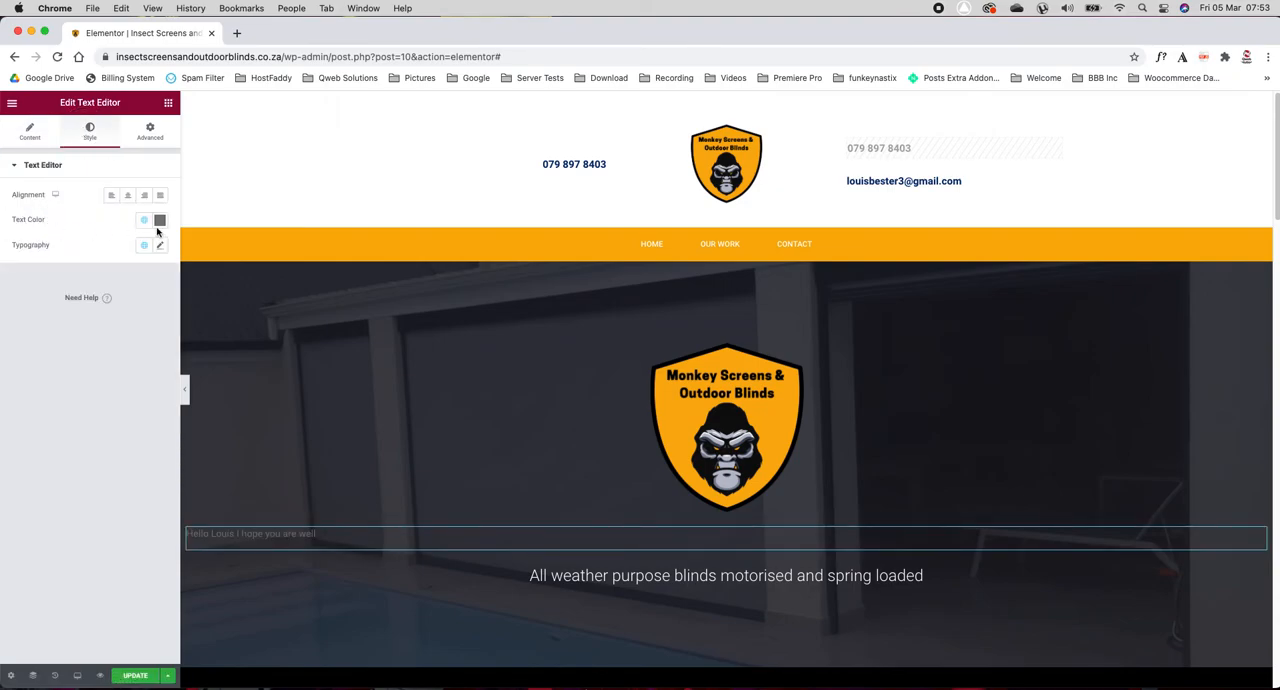
left_click(160, 221)
left_click_drag(124, 296, 3, 248)
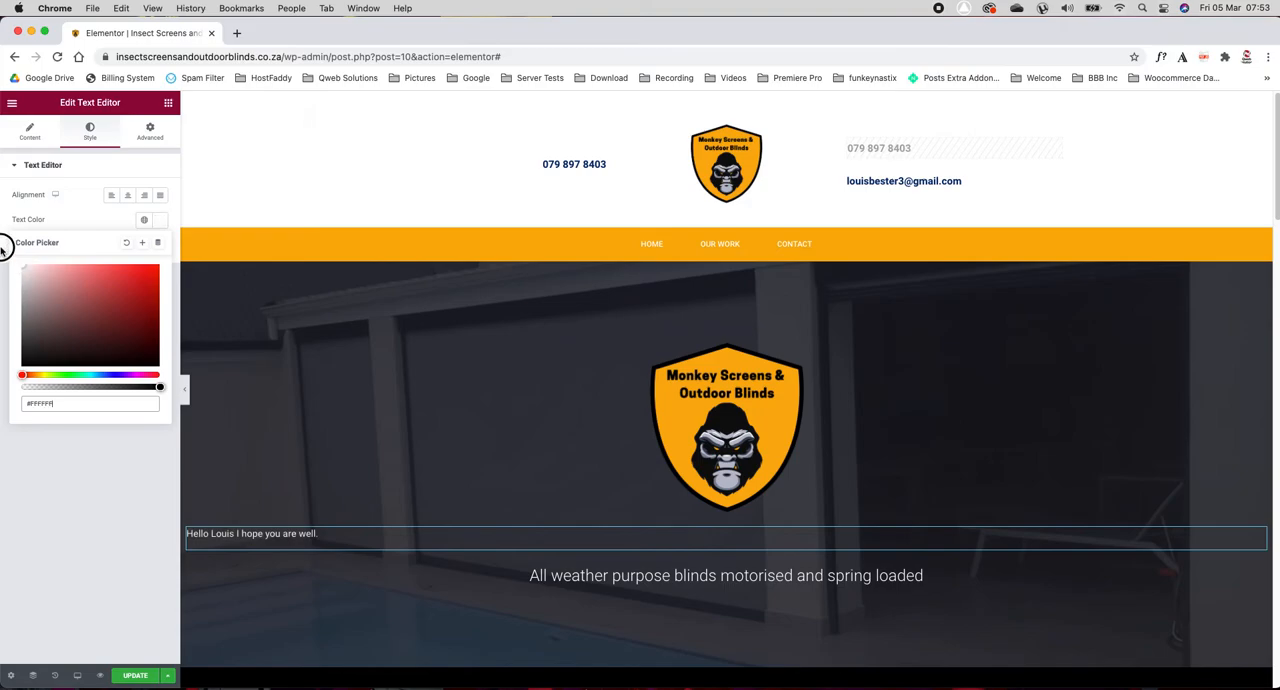
left_click(41, 462)
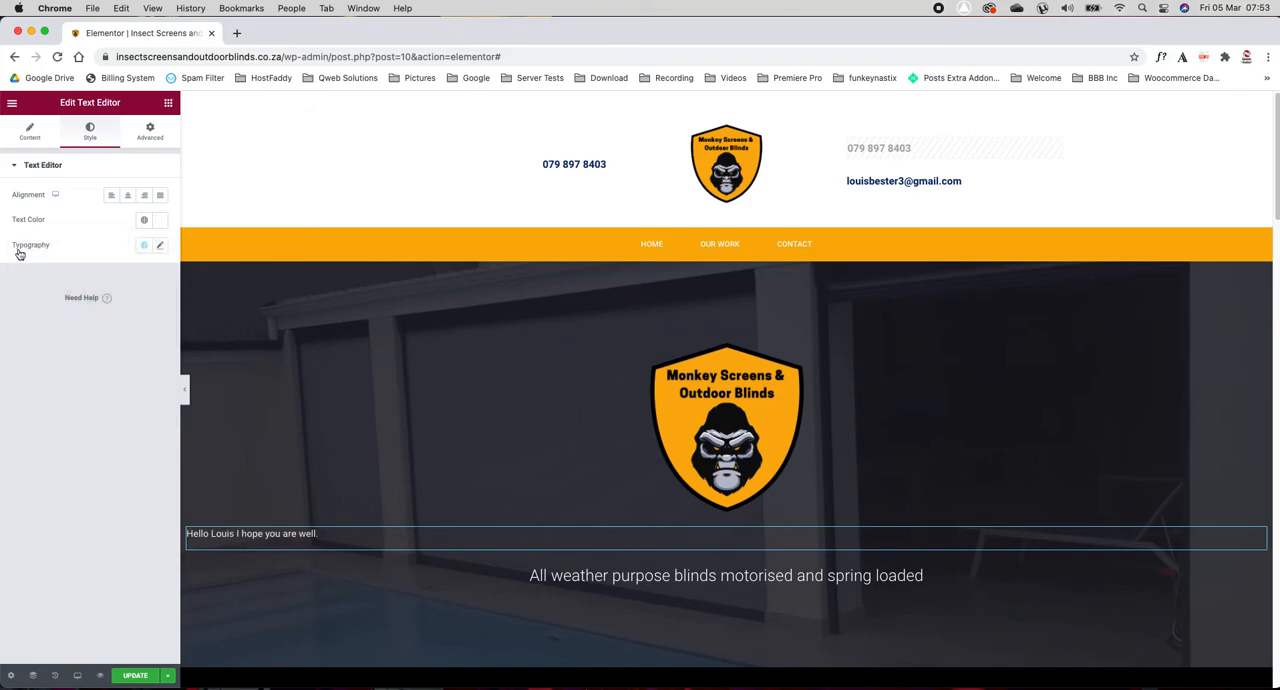
Step: Set the greeting's font size to 62 px and its weight to 100
left_click(161, 247)
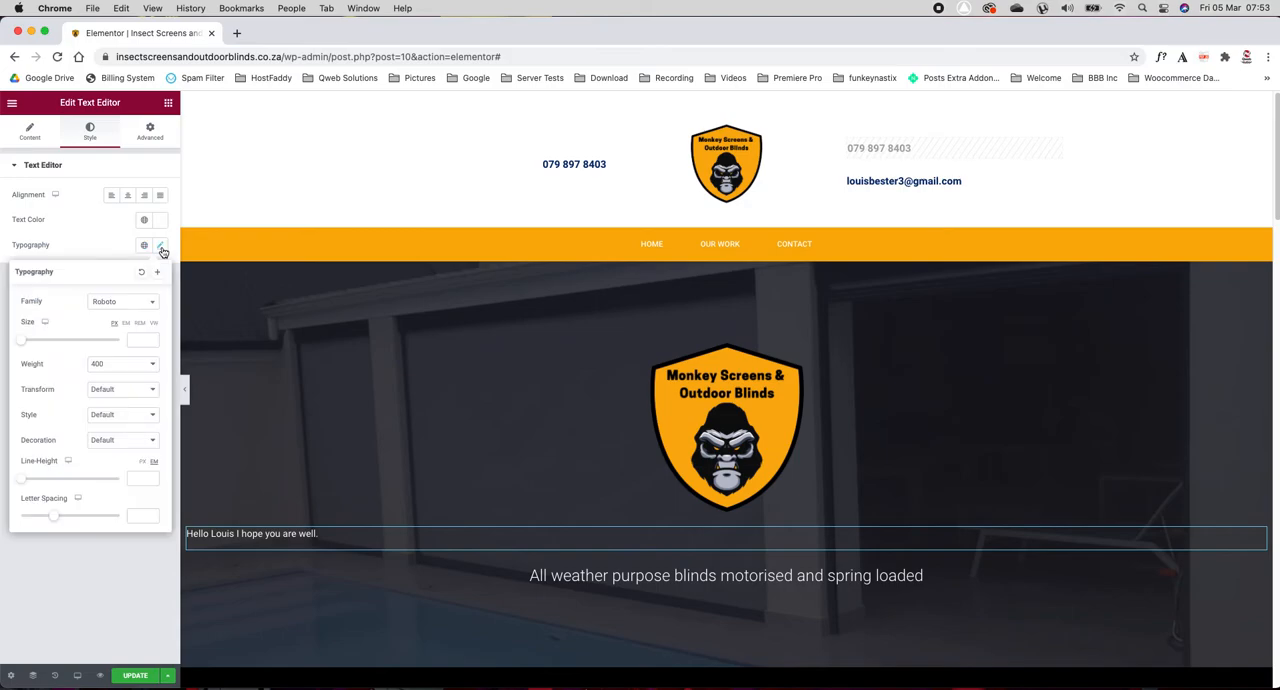
left_click_drag(23, 343, 52, 344)
left_click(107, 366)
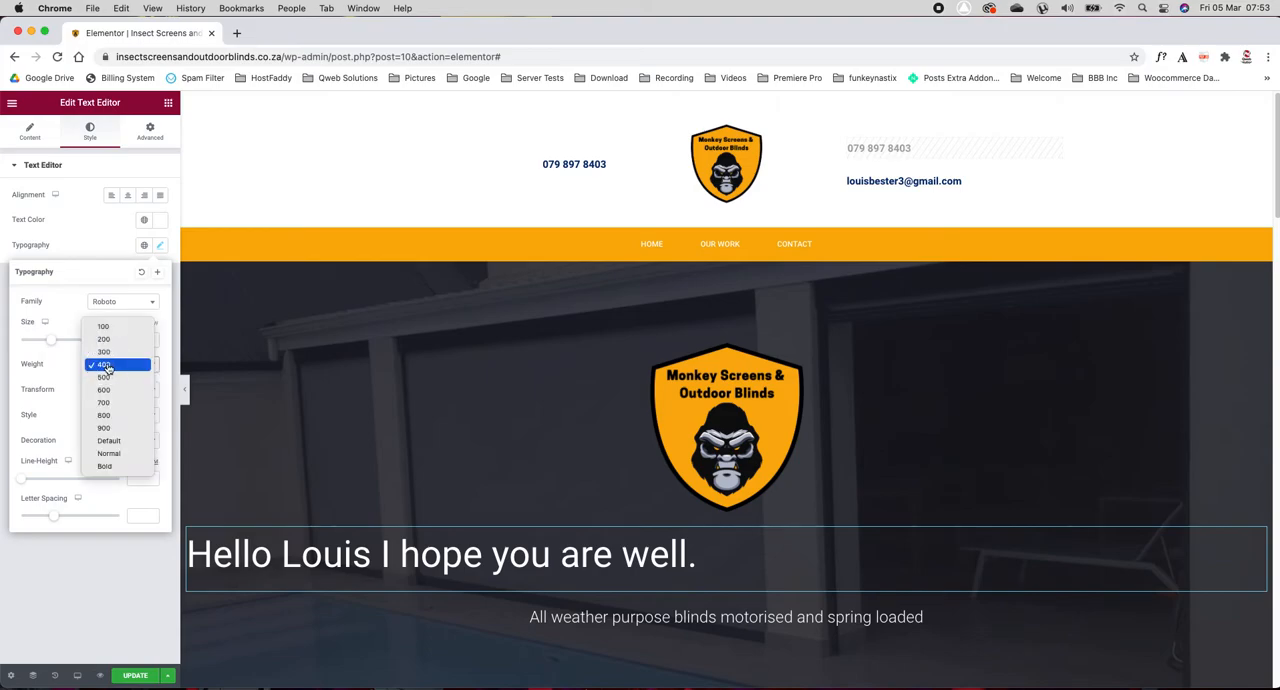
left_click(112, 427)
left_click(114, 363)
left_click(114, 265)
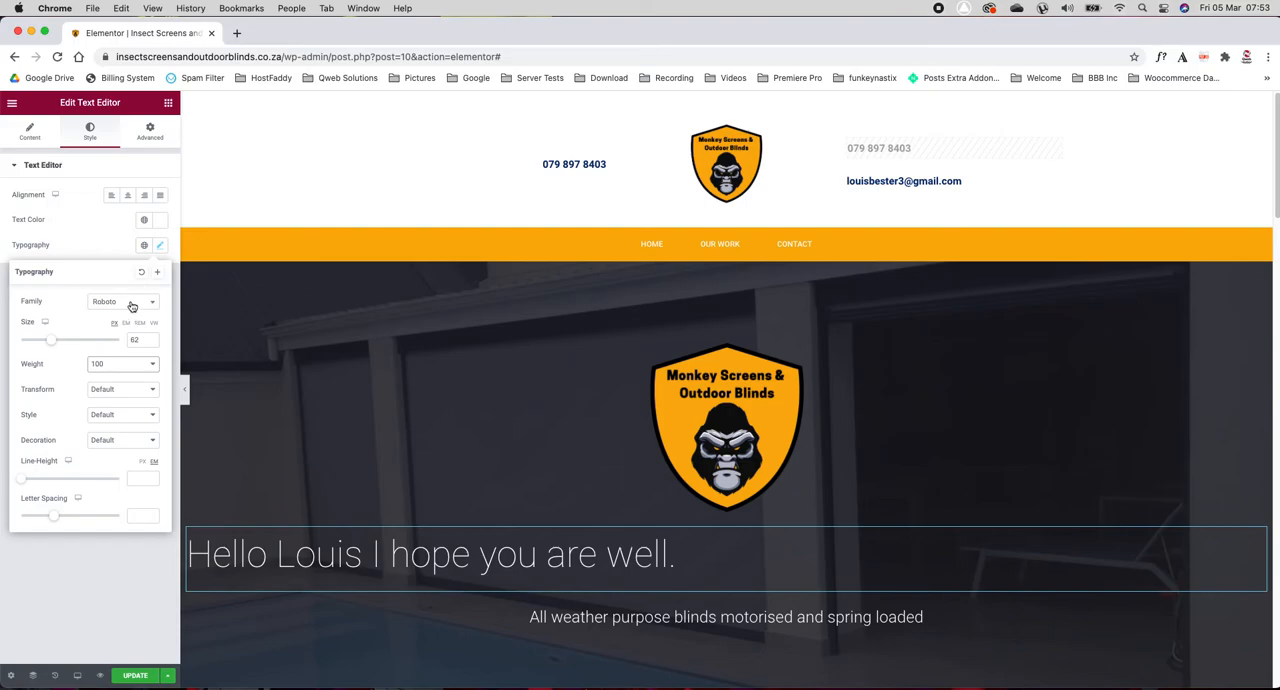
Step: Set the greeting's font family to Crimson Text, with a line height of 3.5 em and letter spacing of 5.7
left_click(130, 304)
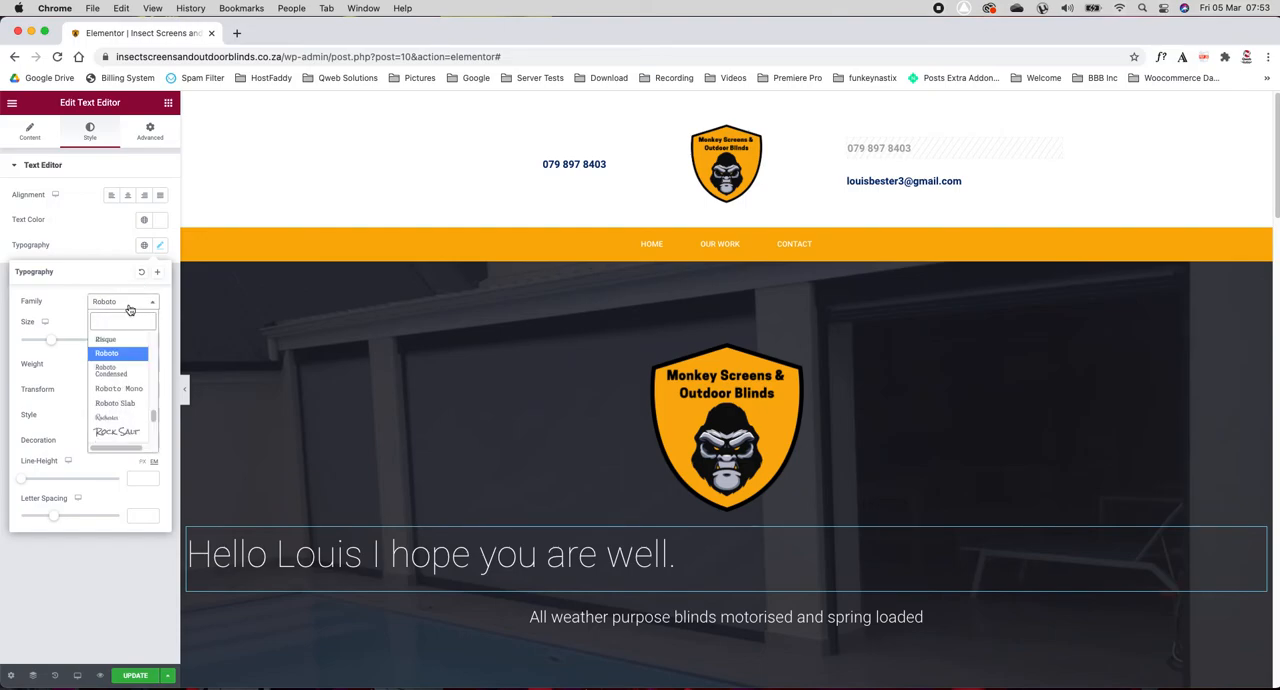
type("crim")
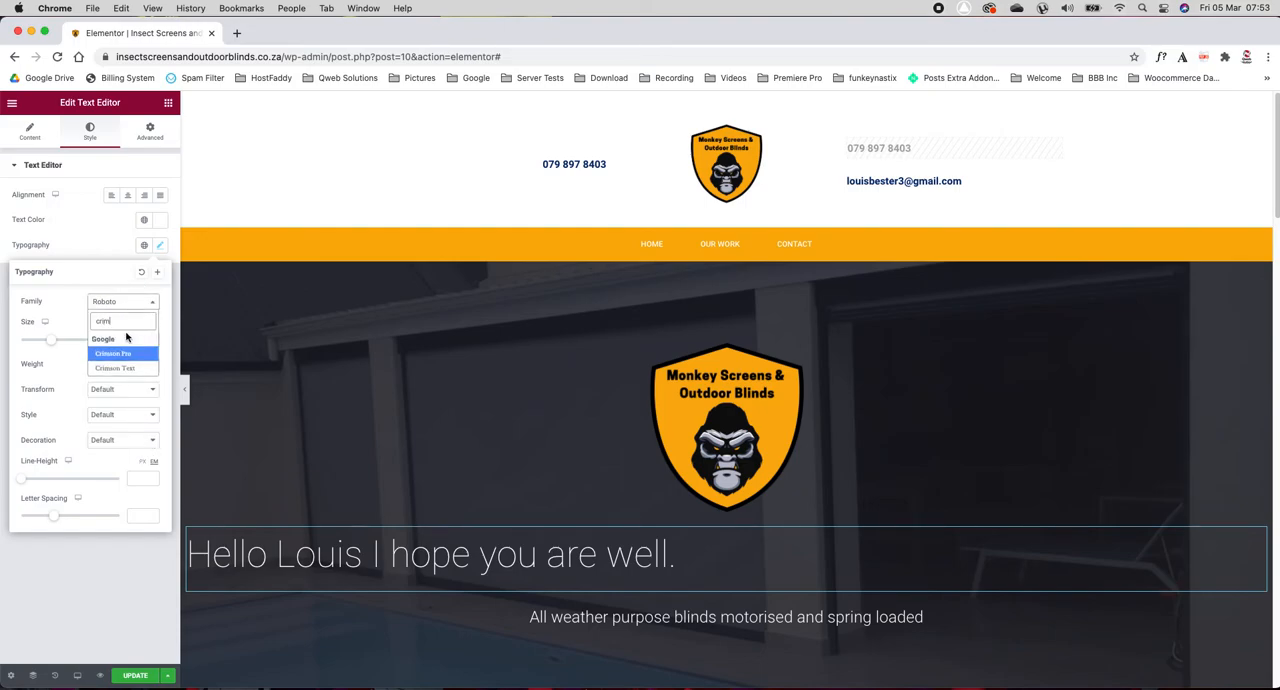
left_click(130, 369)
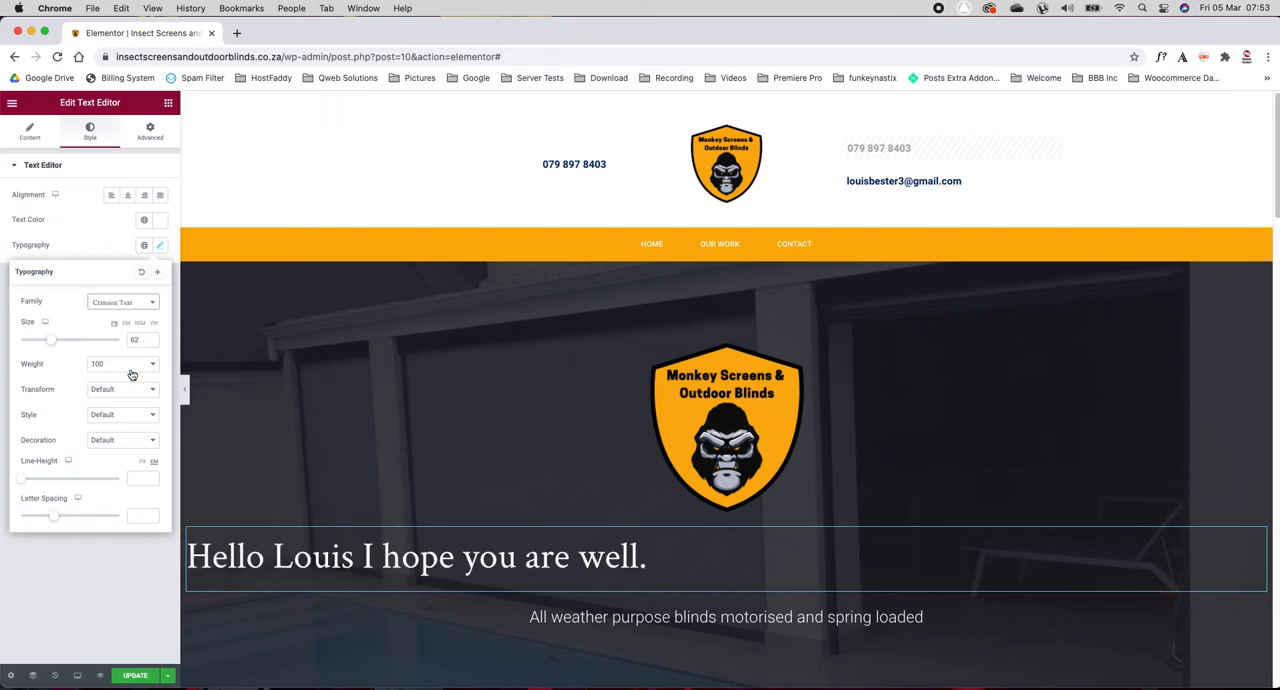
left_click_drag(23, 481, 93, 516)
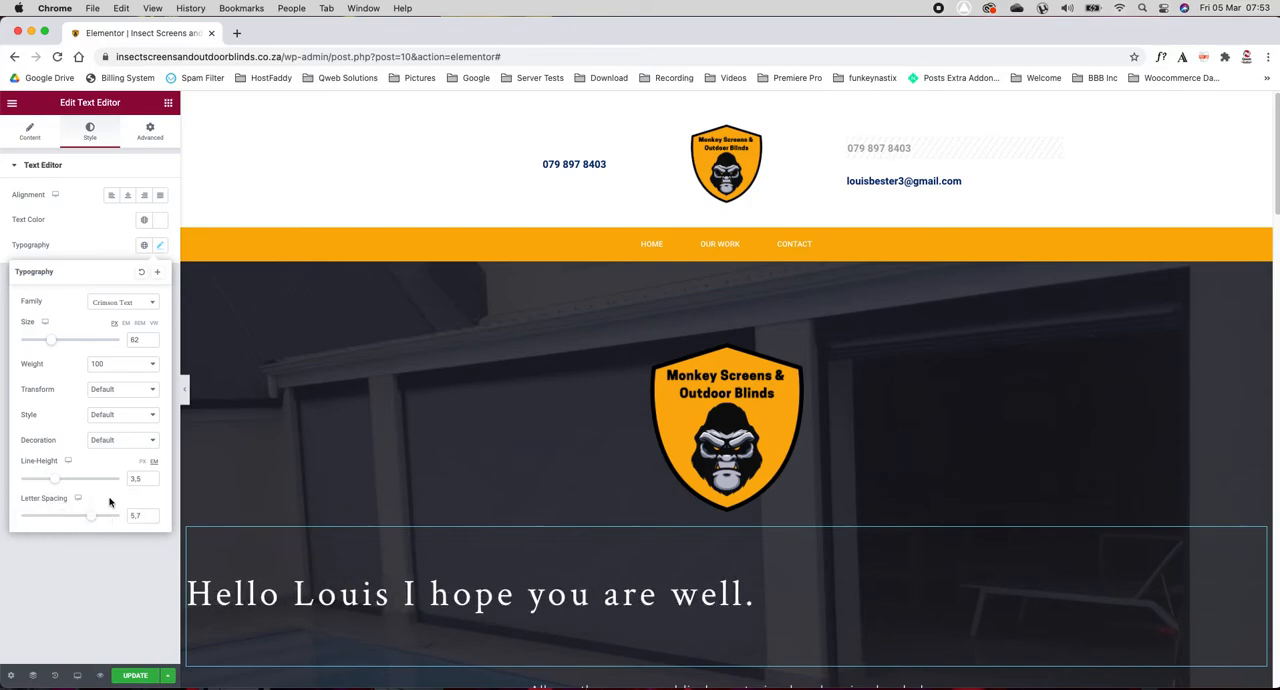
scroll(237, 397, "down", 1)
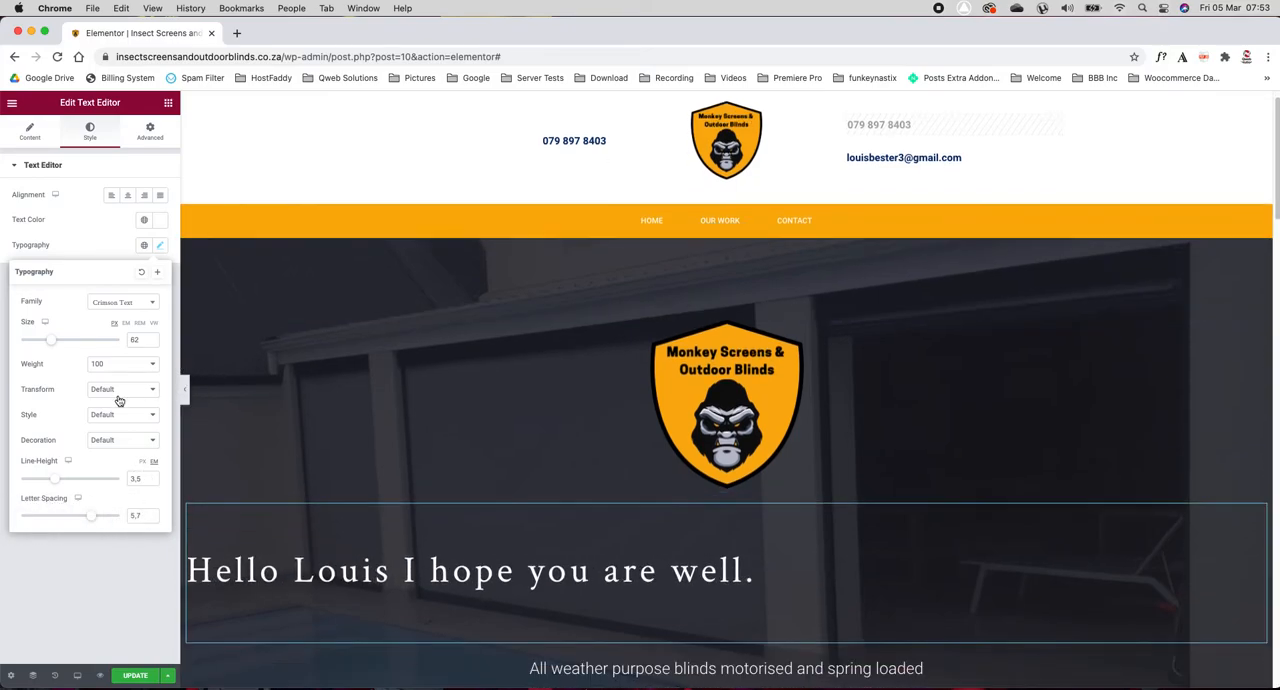
left_click(54, 564)
Step: Delete the greeting text widget from the hero section
scroll(300, 390, "down", 3)
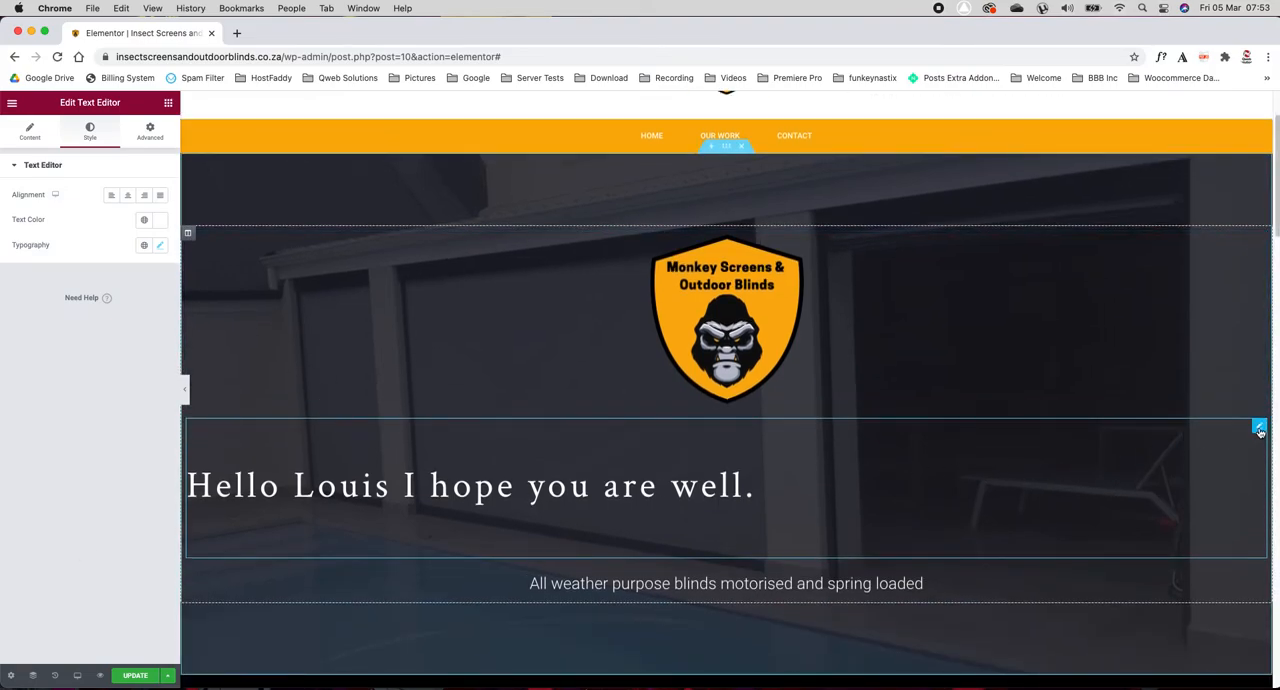
right_click(1259, 428)
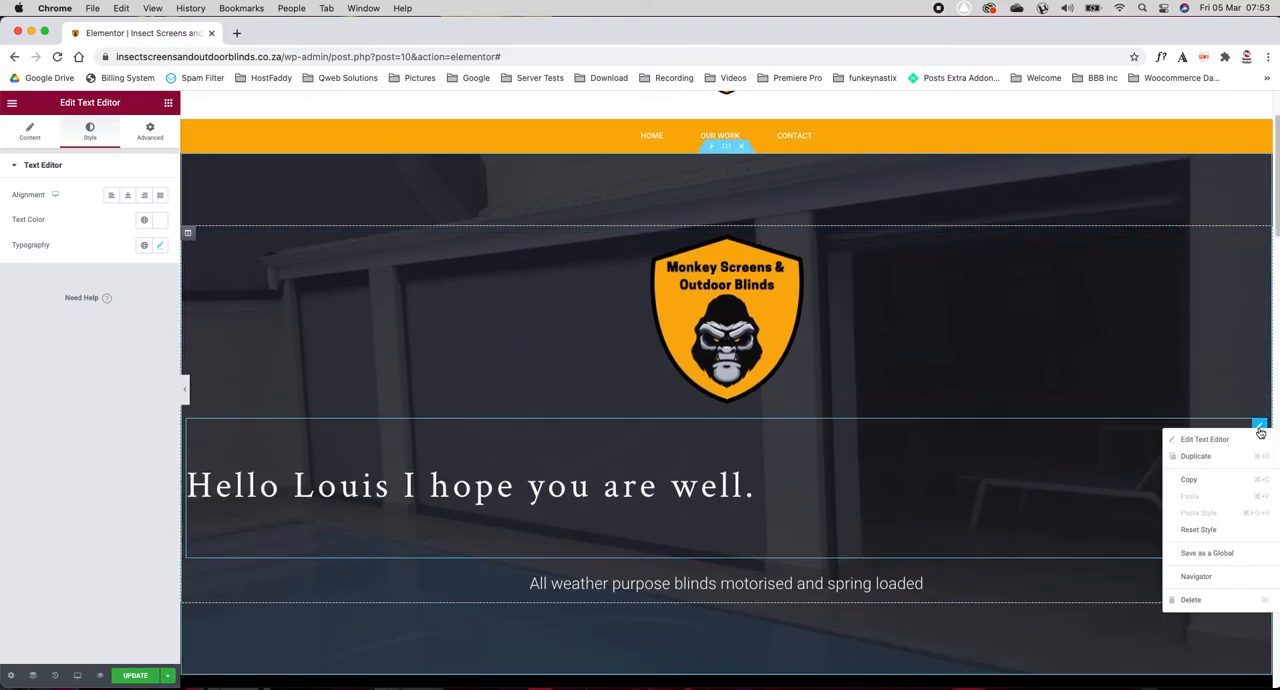
left_click(1193, 600)
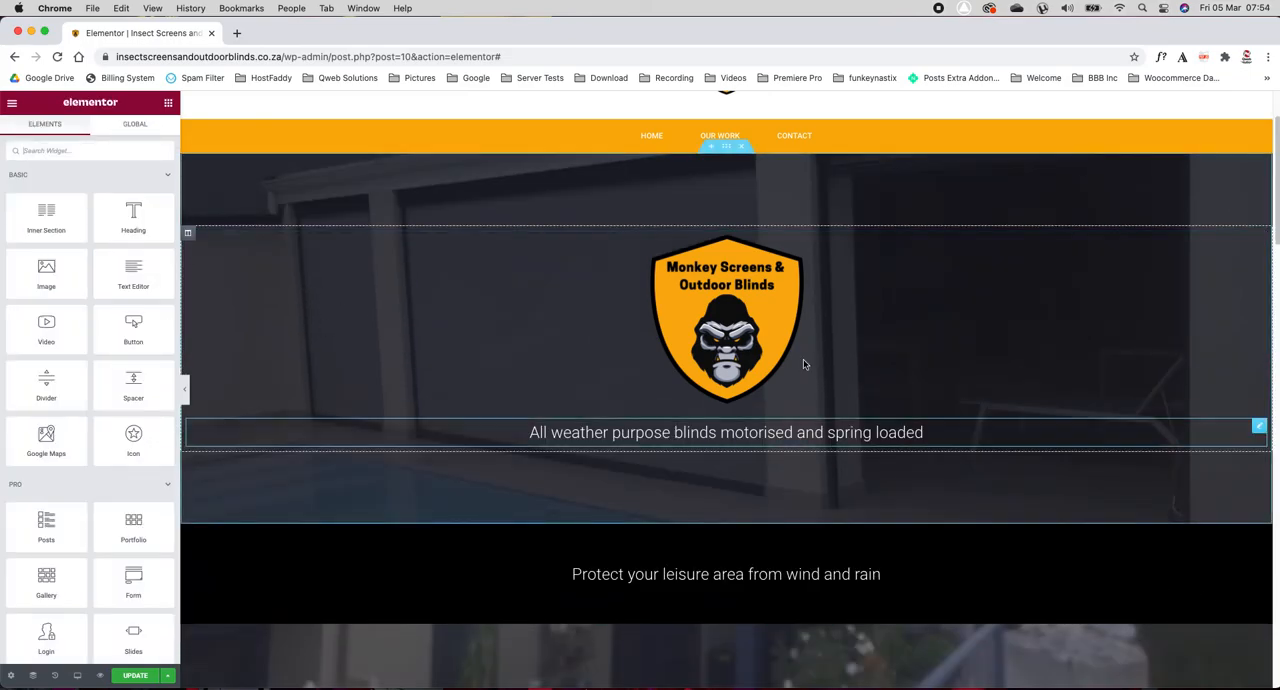
Step: Examine the hero logo's image settings and the media library pictures available to replace it, keeping the current logo
left_click(735, 313)
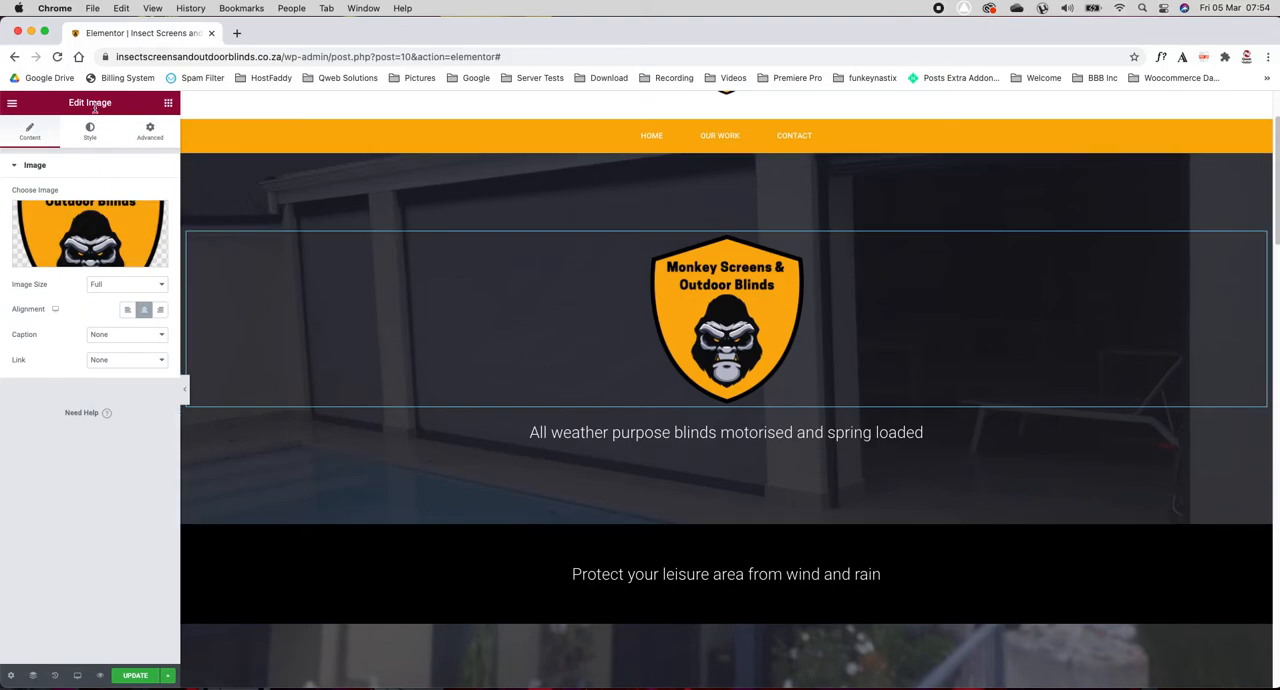
left_click_drag(67, 104, 114, 106)
left_click(168, 103)
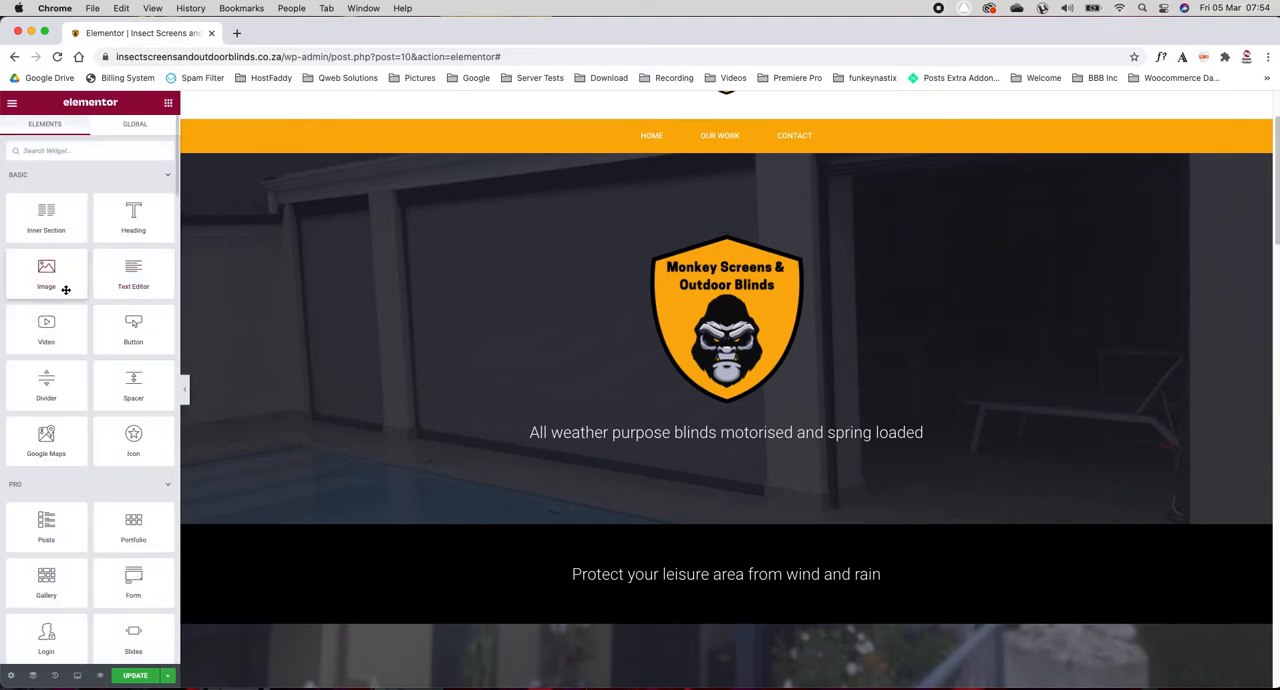
left_click_drag(47, 278, 47, 279)
left_click(698, 333)
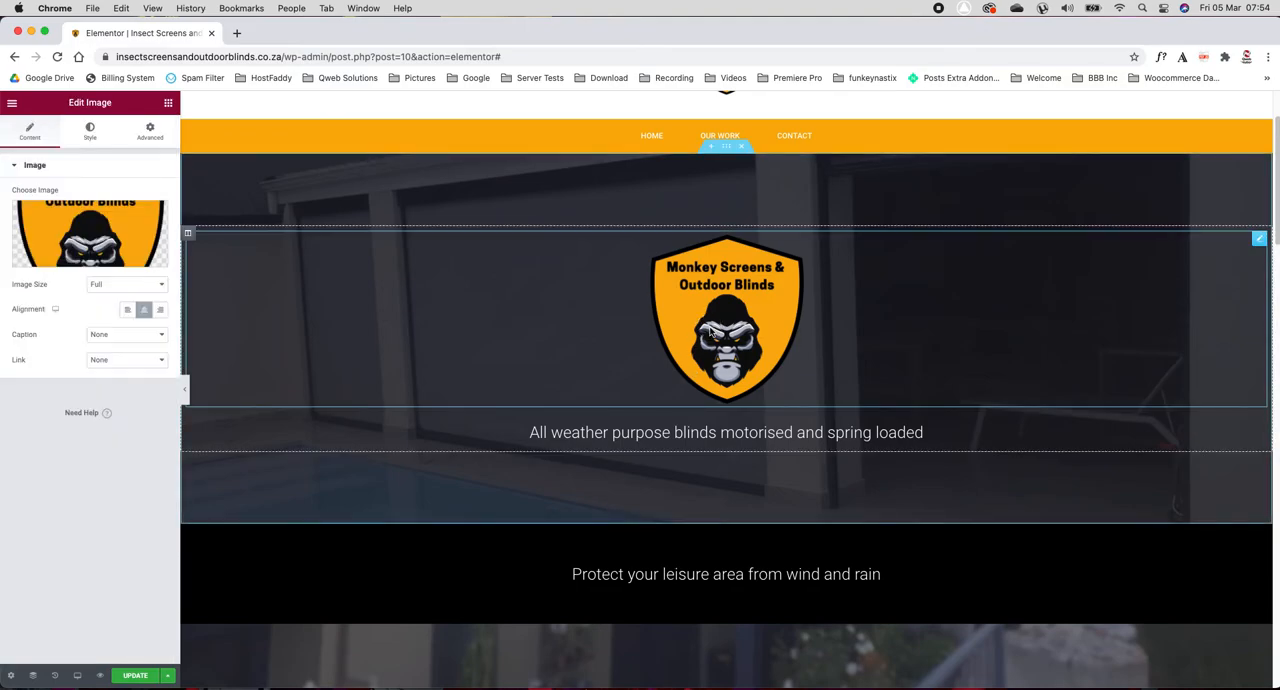
left_click(72, 229)
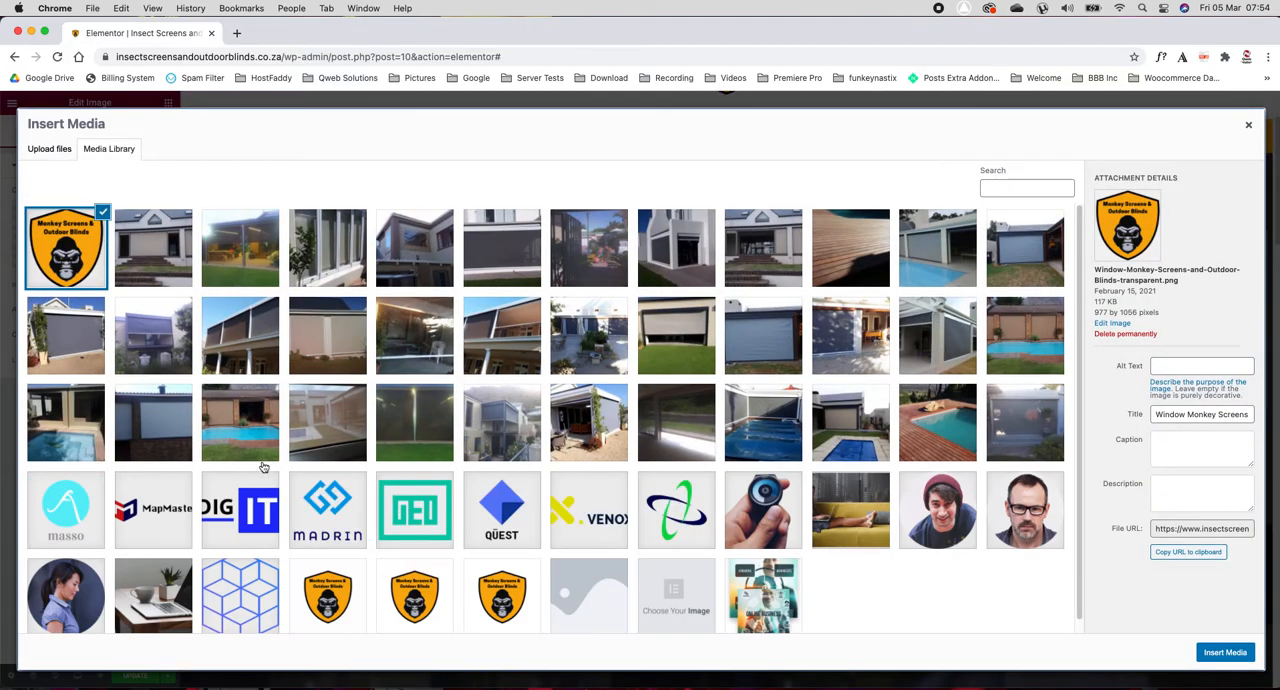
left_click(1248, 127)
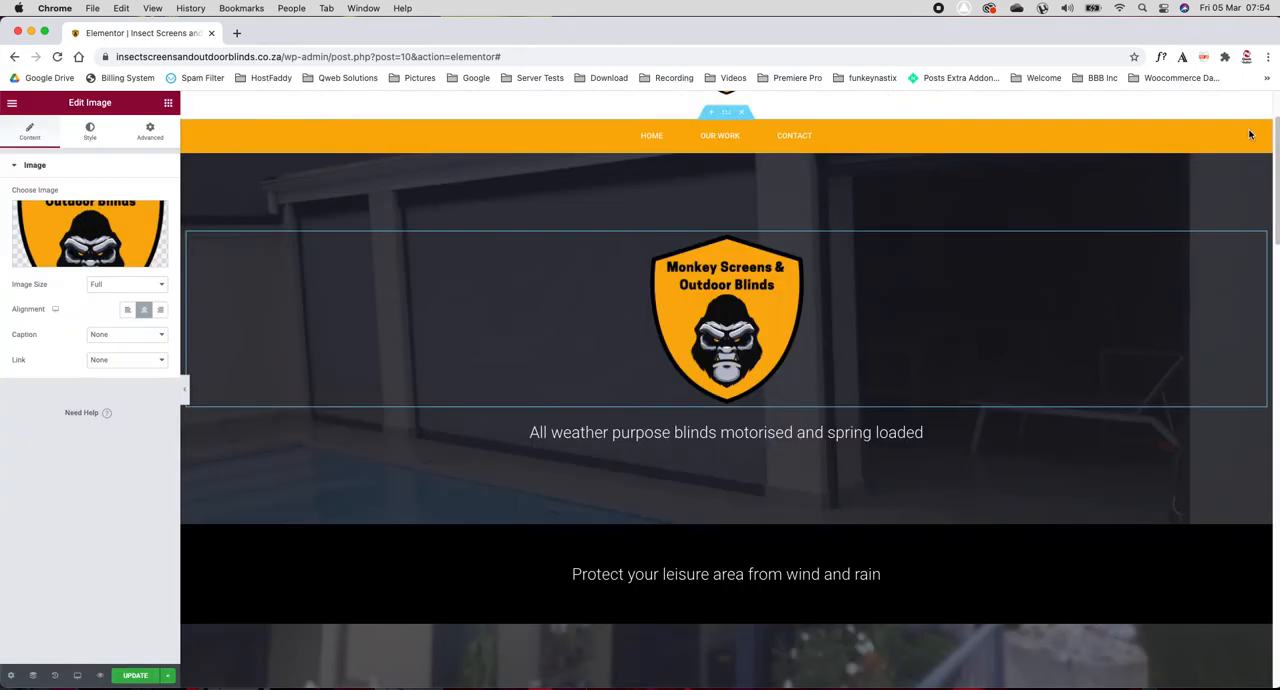
Step: Try out the hero logo's width and opacity settings, leaving the width empty and the opacity at 1
left_click(92, 140)
mouse_move(16, 208)
left_mouse_down()
mouse_move(86, 206)
mouse_move(2, 210)
left_mouse_up()
double_click(143, 208)
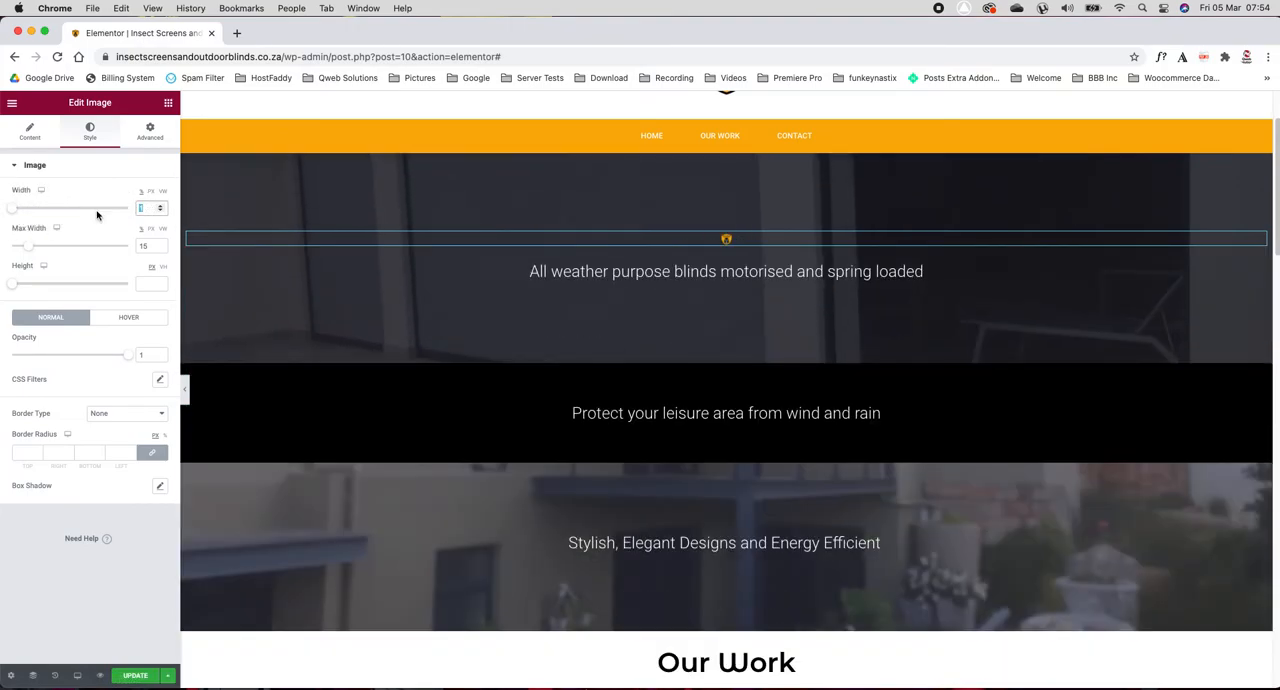
key("BackSpace")
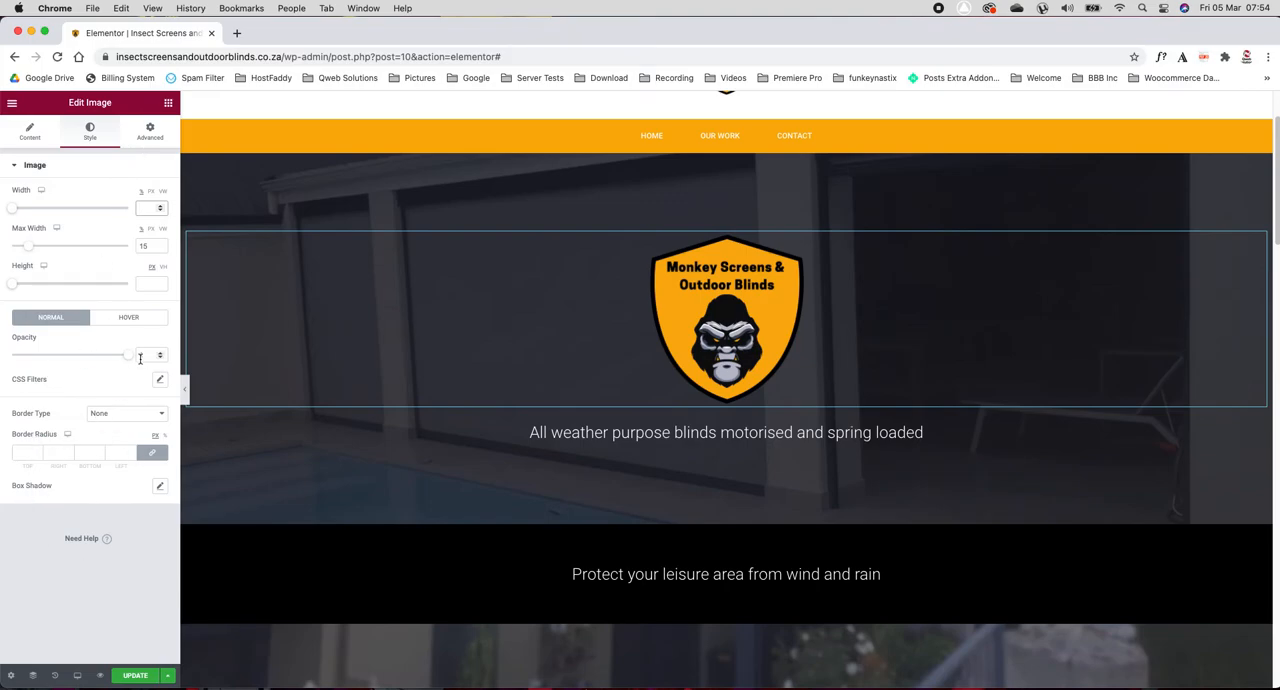
mouse_move(129, 360)
left_mouse_down()
mouse_move(26, 363)
mouse_move(152, 361)
left_mouse_up()
scroll(370, 420, "down", 2)
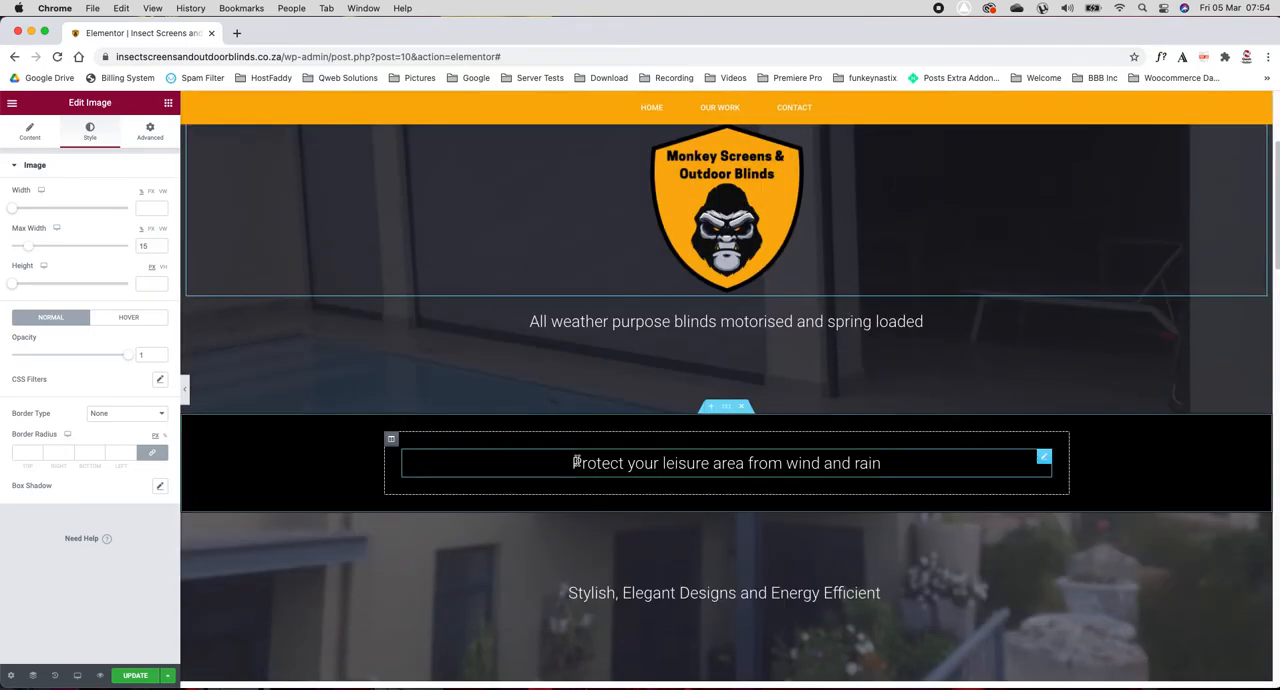
scroll(340, 356, "down", 1)
scroll(340, 356, "up", 3)
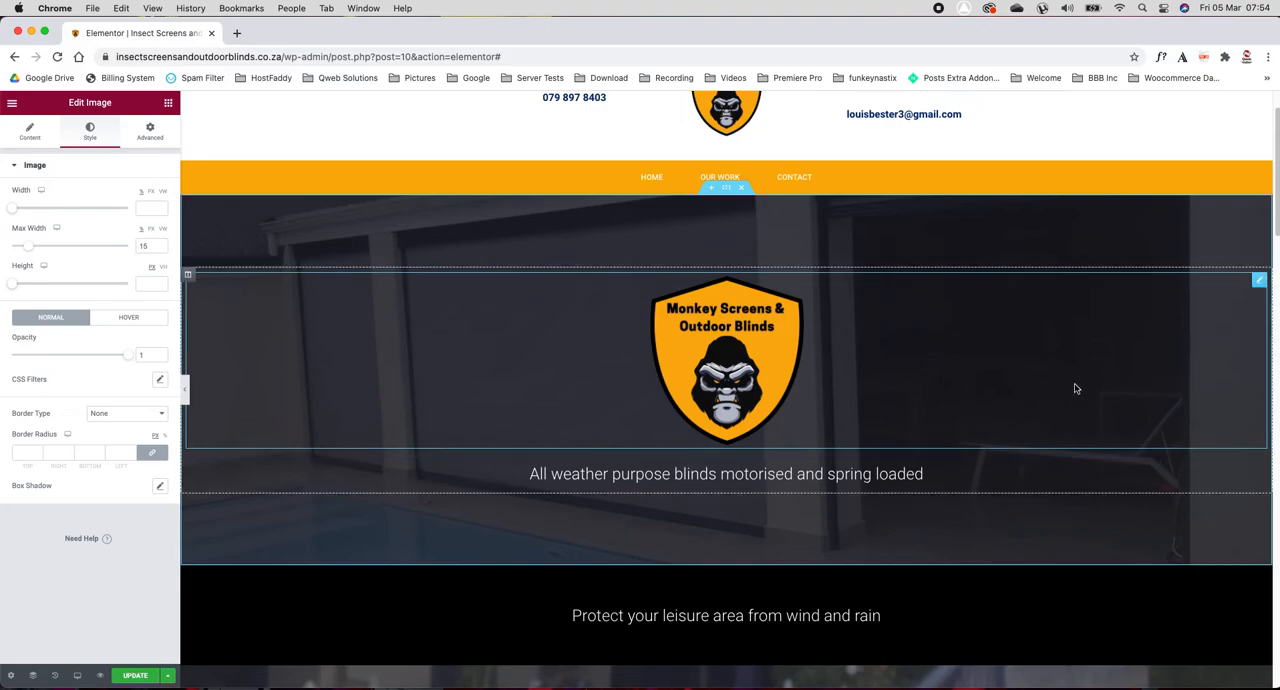
left_click(727, 190)
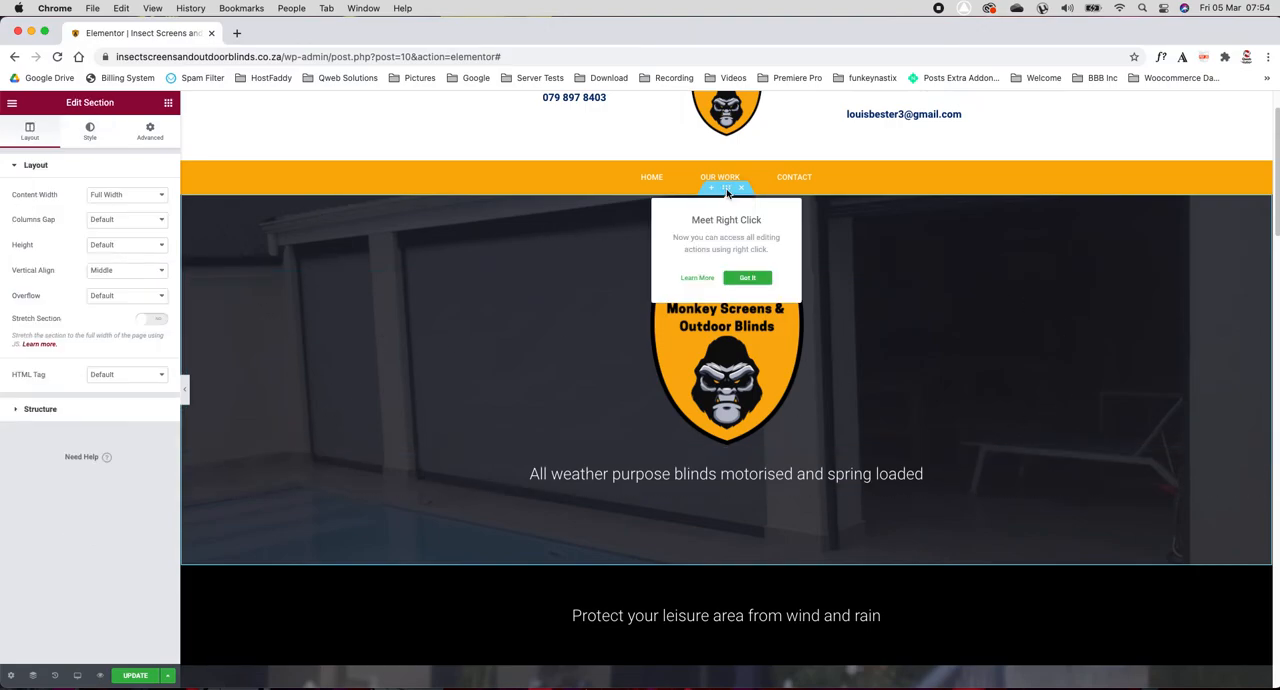
left_click(90, 131)
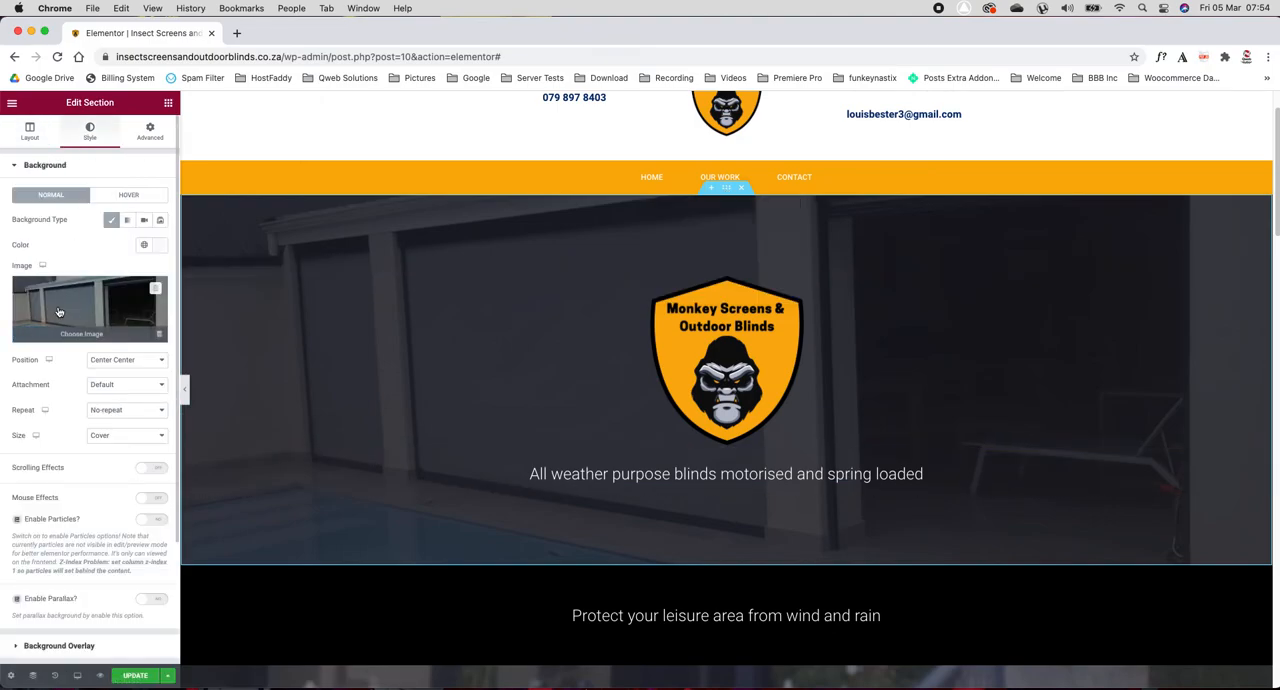
left_click(58, 313)
left_click(212, 345)
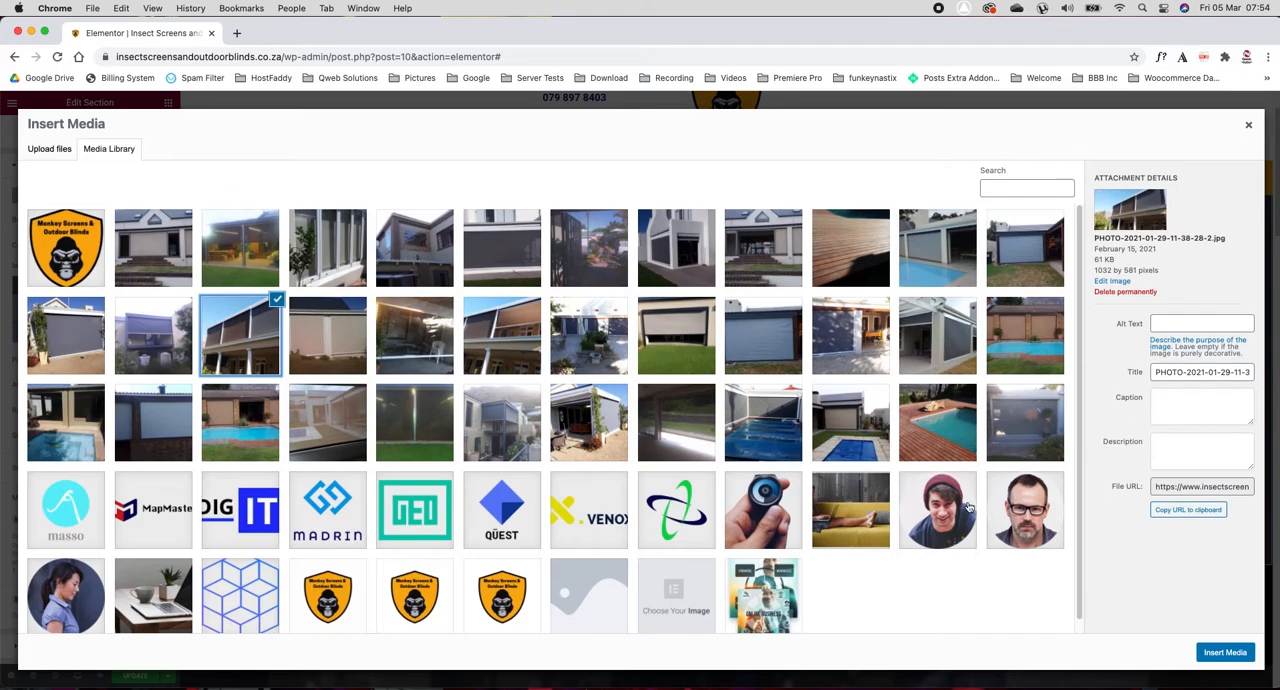
left_click(1225, 652)
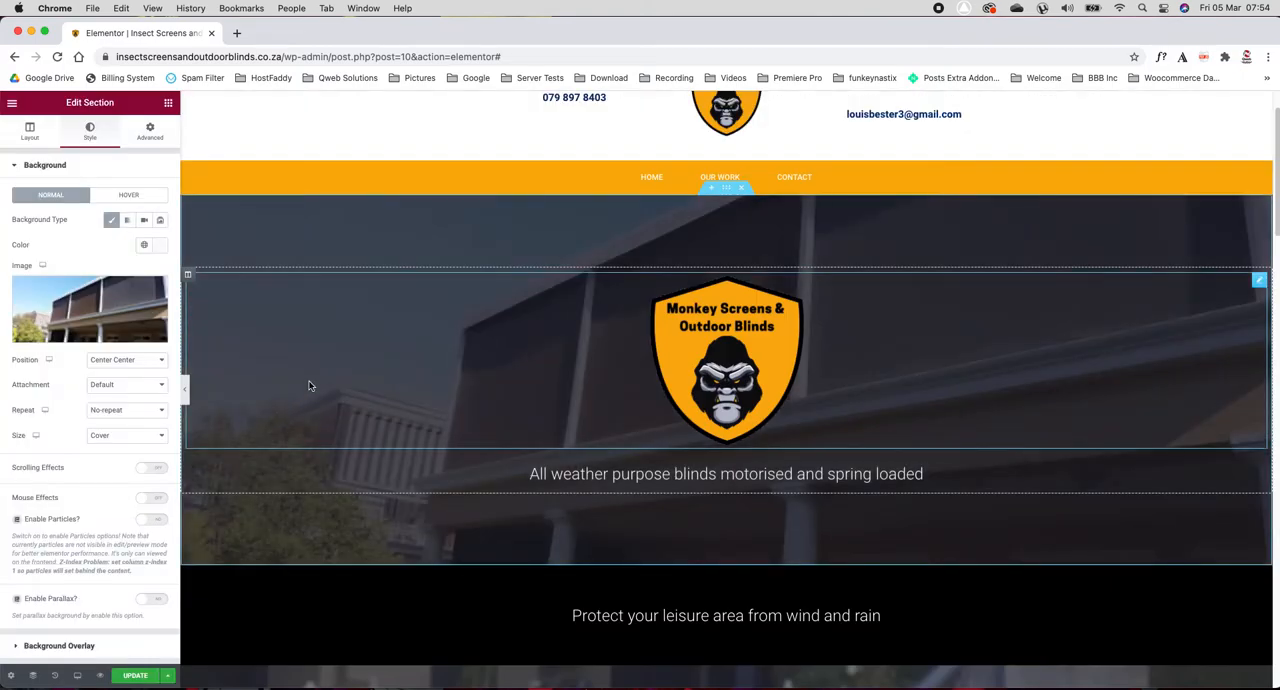
left_click(121, 361)
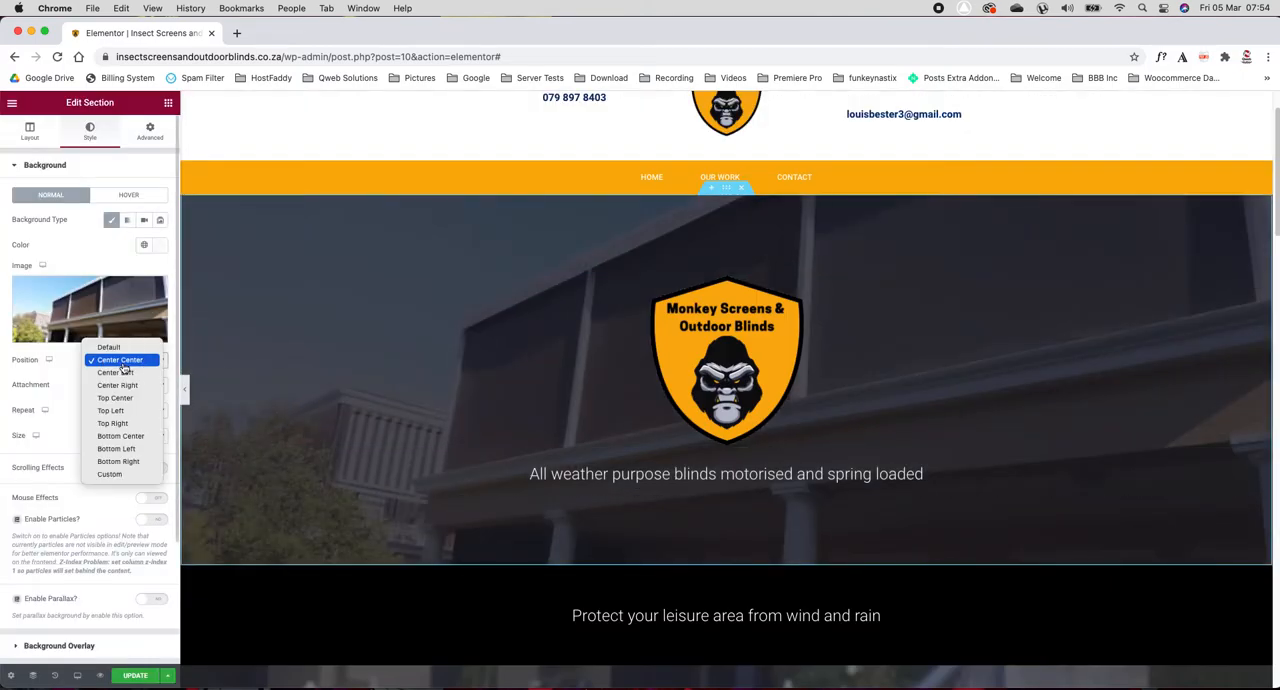
left_click(138, 437)
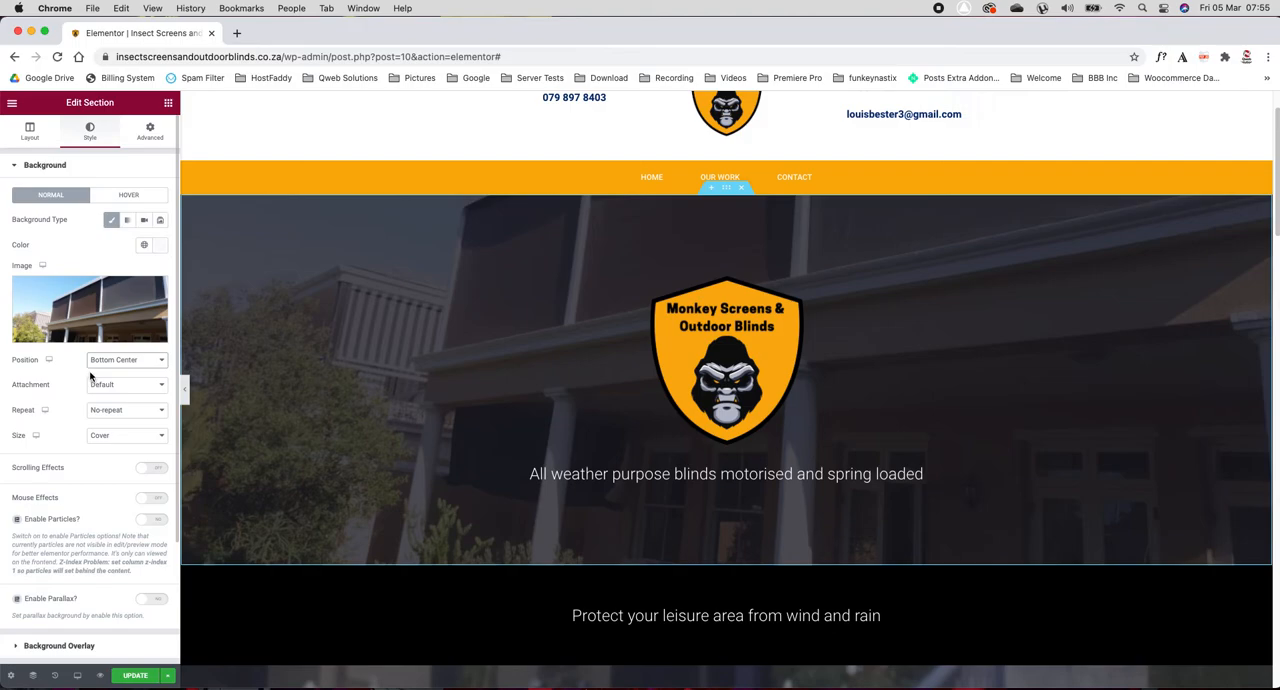
Step: Make the hero section's background overlay color mostly transparent, lowering its alpha to about 25%
scroll(89, 372, "down", 3)
left_click(91, 493)
left_click(160, 274)
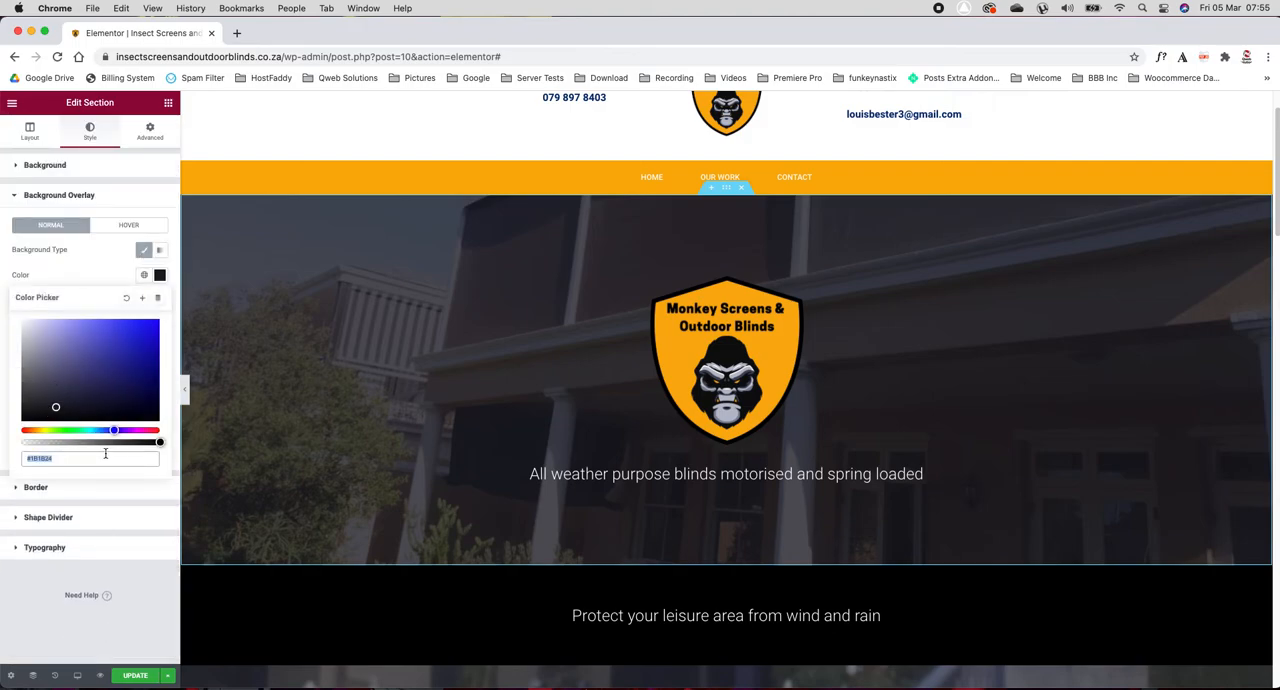
left_click_drag(159, 443, 56, 443)
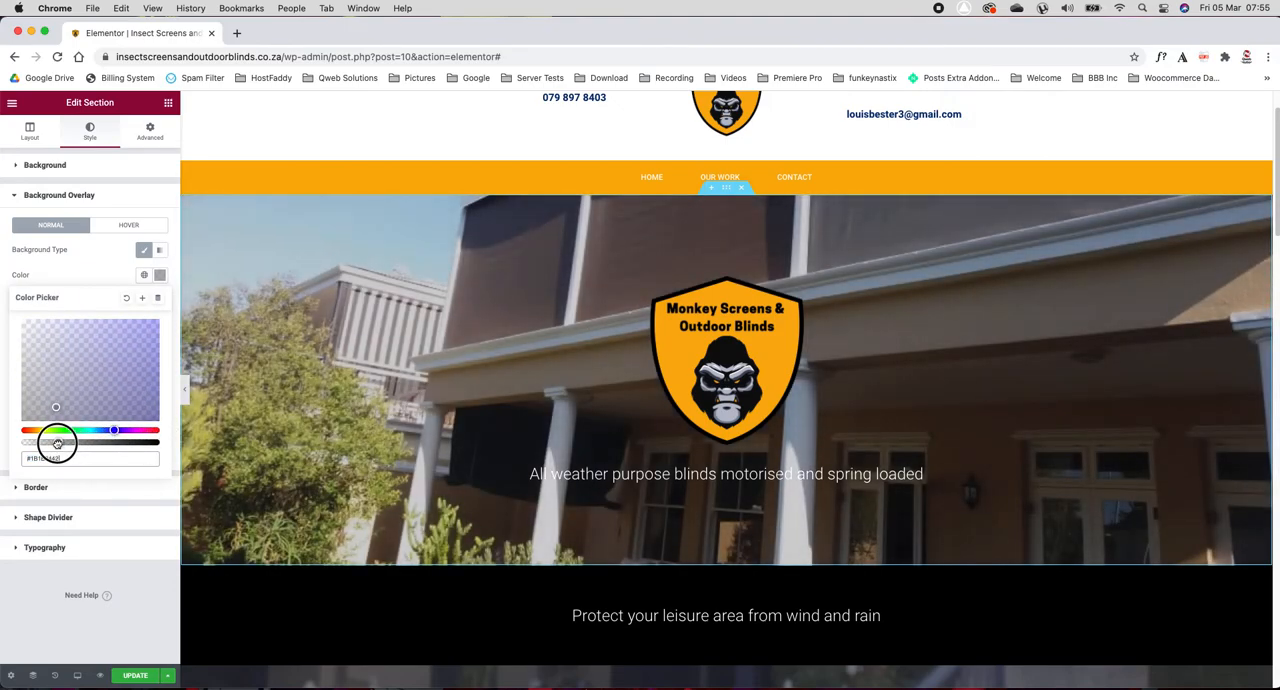
left_click(100, 250)
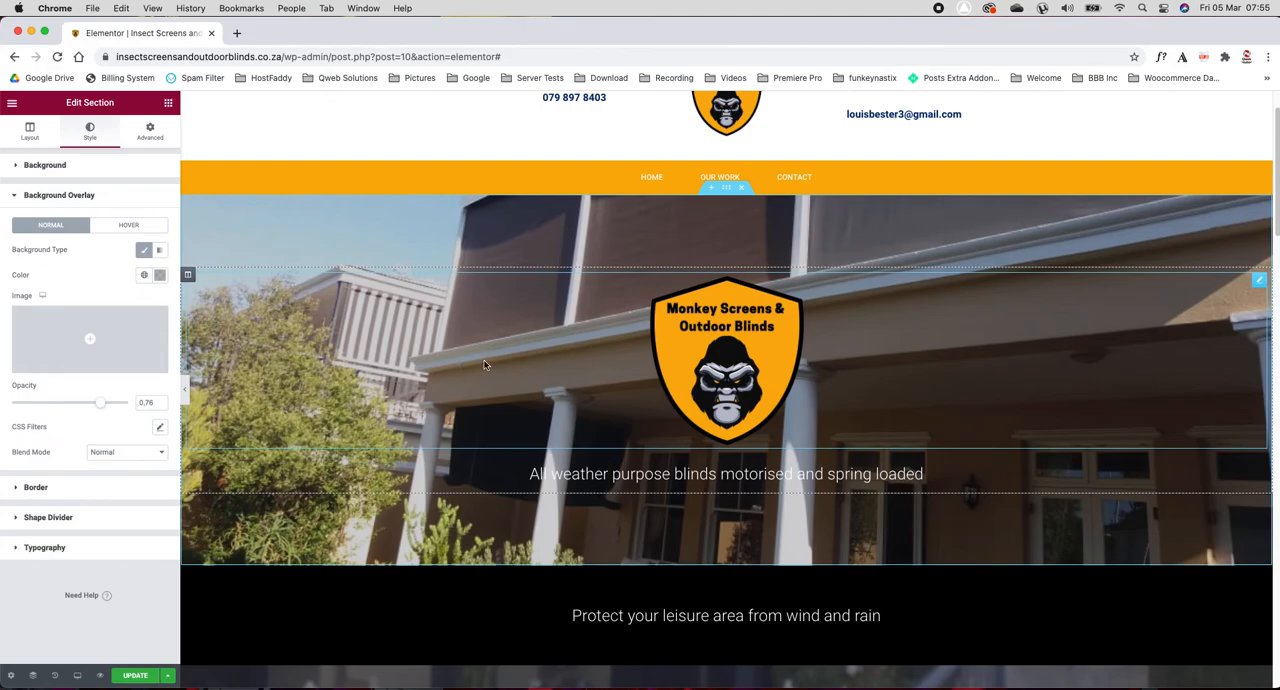
Step: Try a dark red background on the section reading "Protect your leisure area from wind and rain", and return it to black (#000000)
scroll(505, 410, "down", 3)
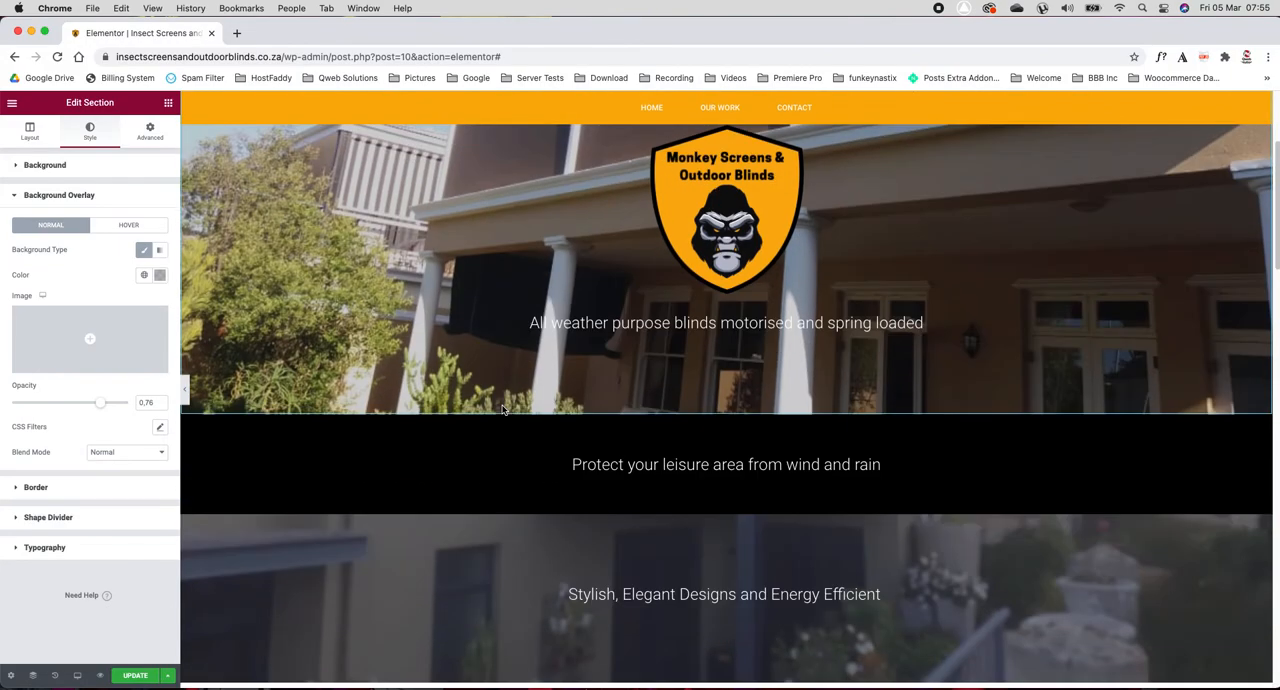
scroll(405, 410, "down", 3)
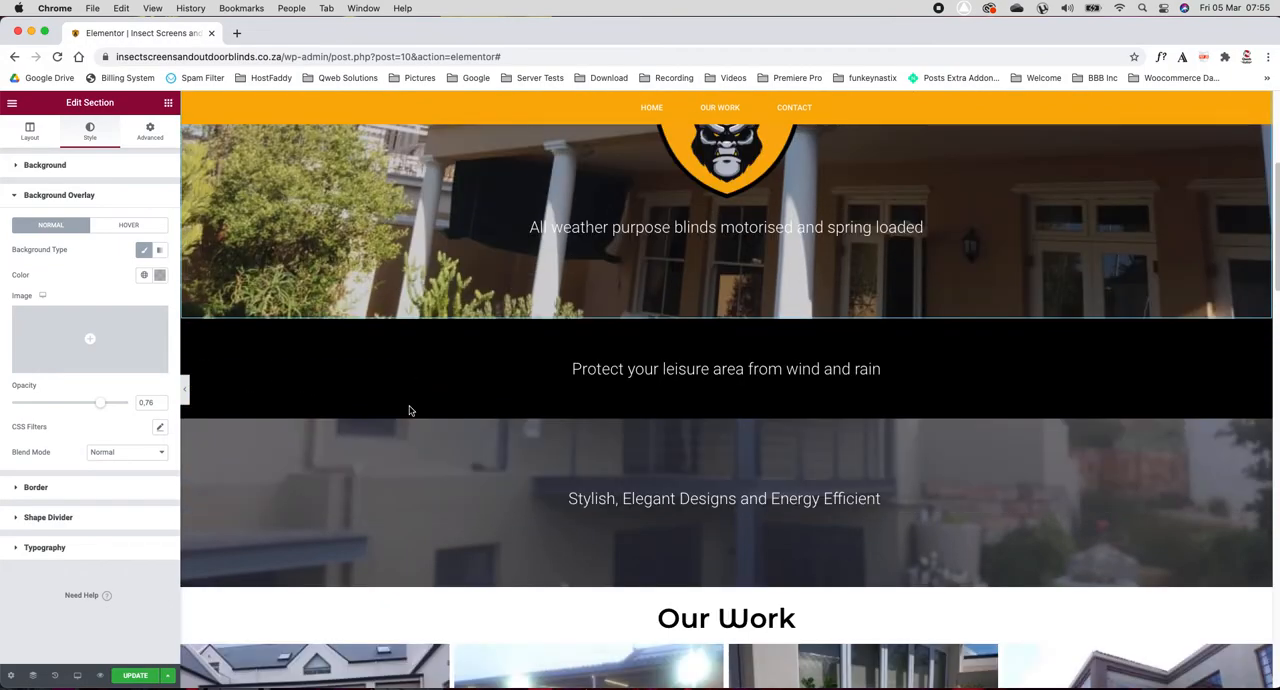
scroll(409, 410, "up", 3)
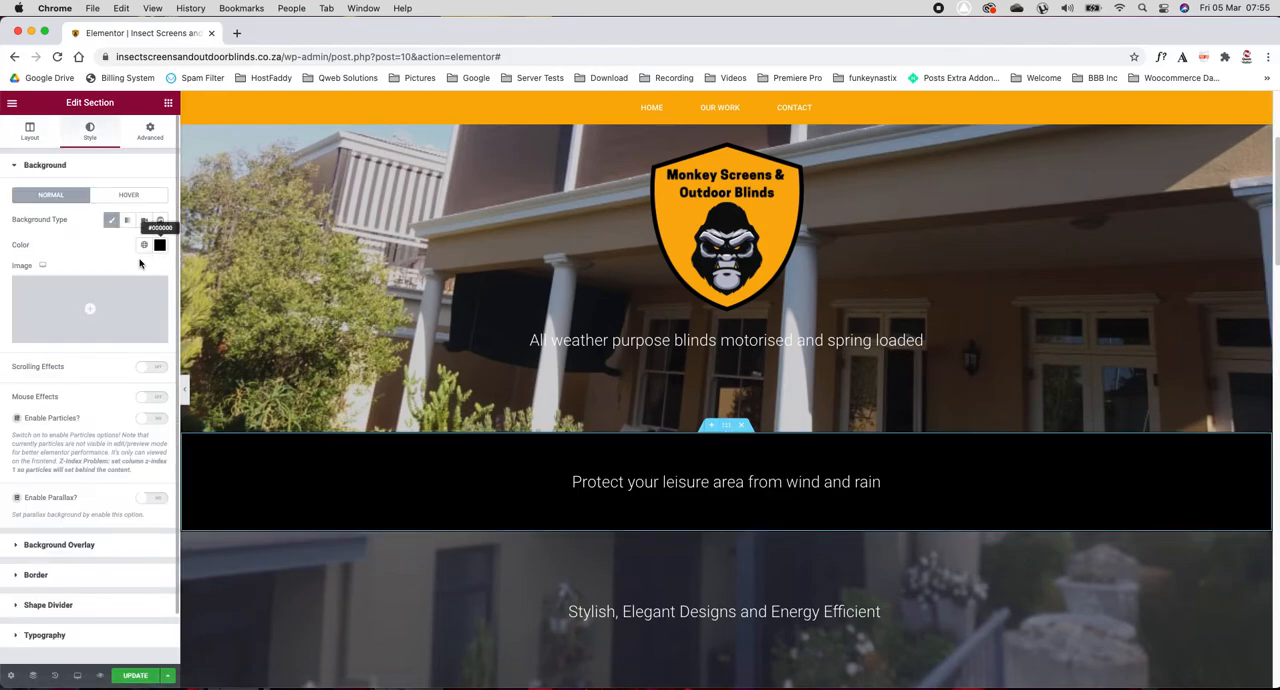
left_click(160, 248)
left_click_drag(84, 380, 144, 289)
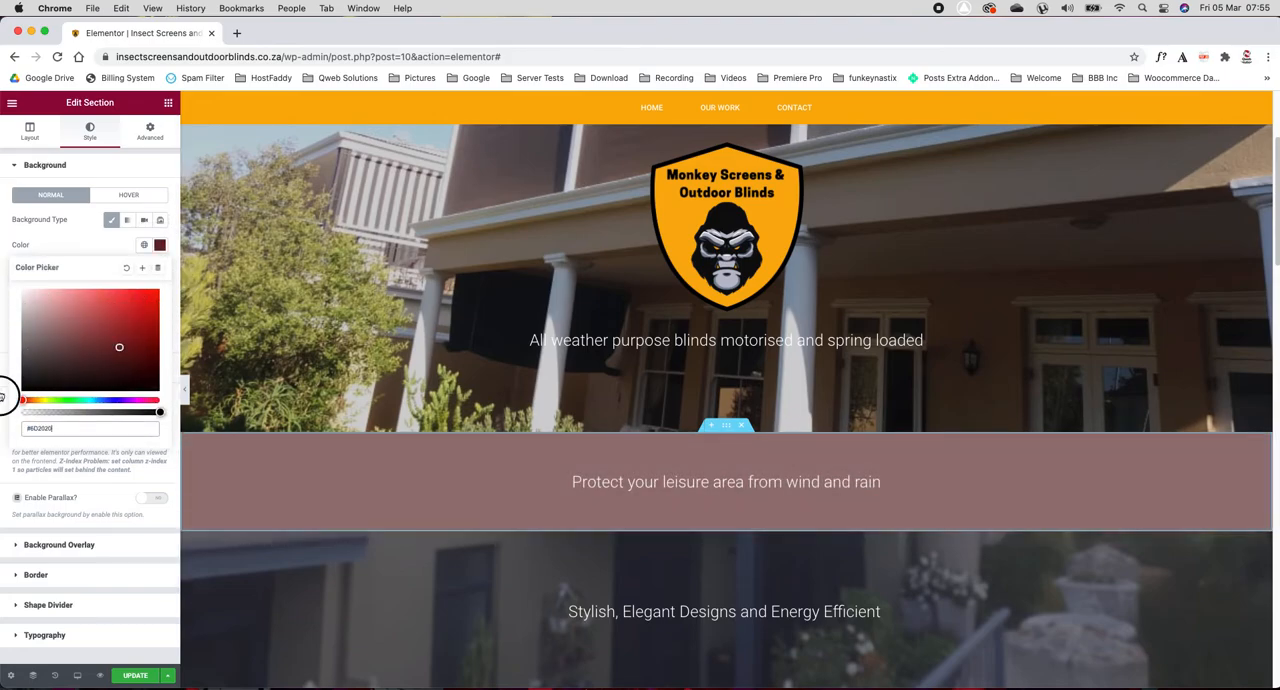
mouse_move(28, 390)
left_mouse_down()
mouse_move(49, 363)
mouse_move(17, 398)
left_mouse_up()
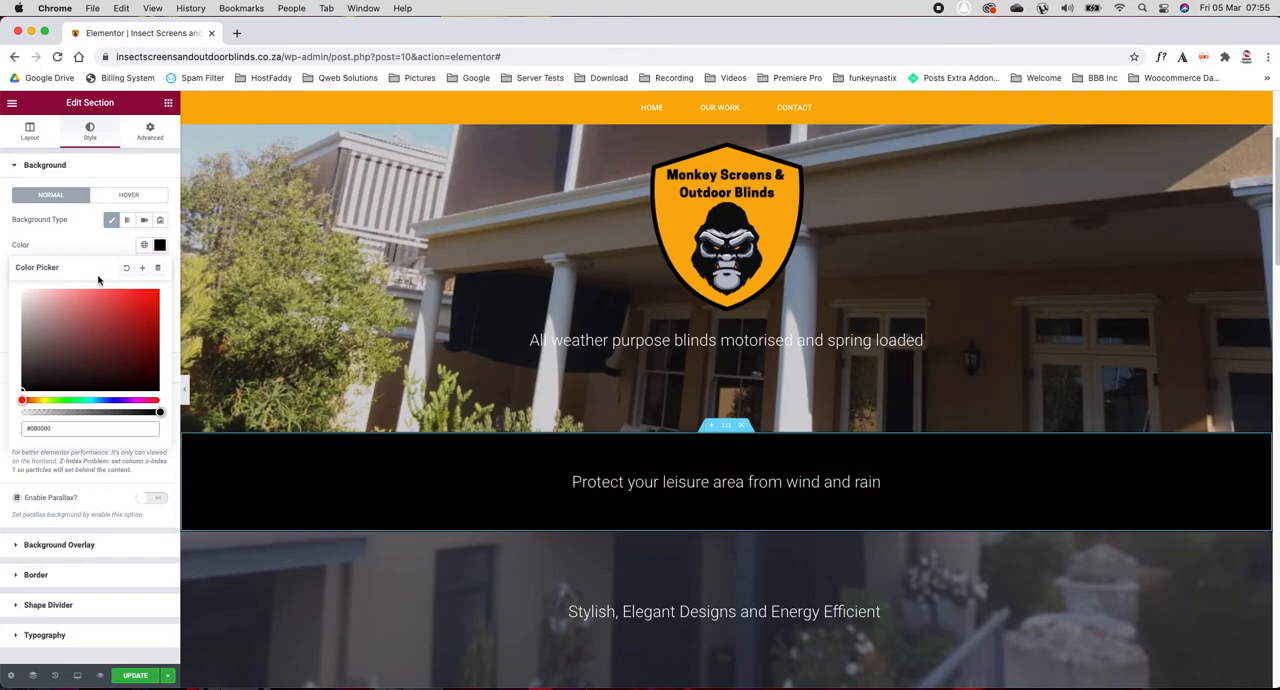
left_click(90, 246)
Step: Add a Heading widget above "Protect your leisure area from wind and rain", title it with a hello greeting and the person's name, and center it
left_click(590, 482)
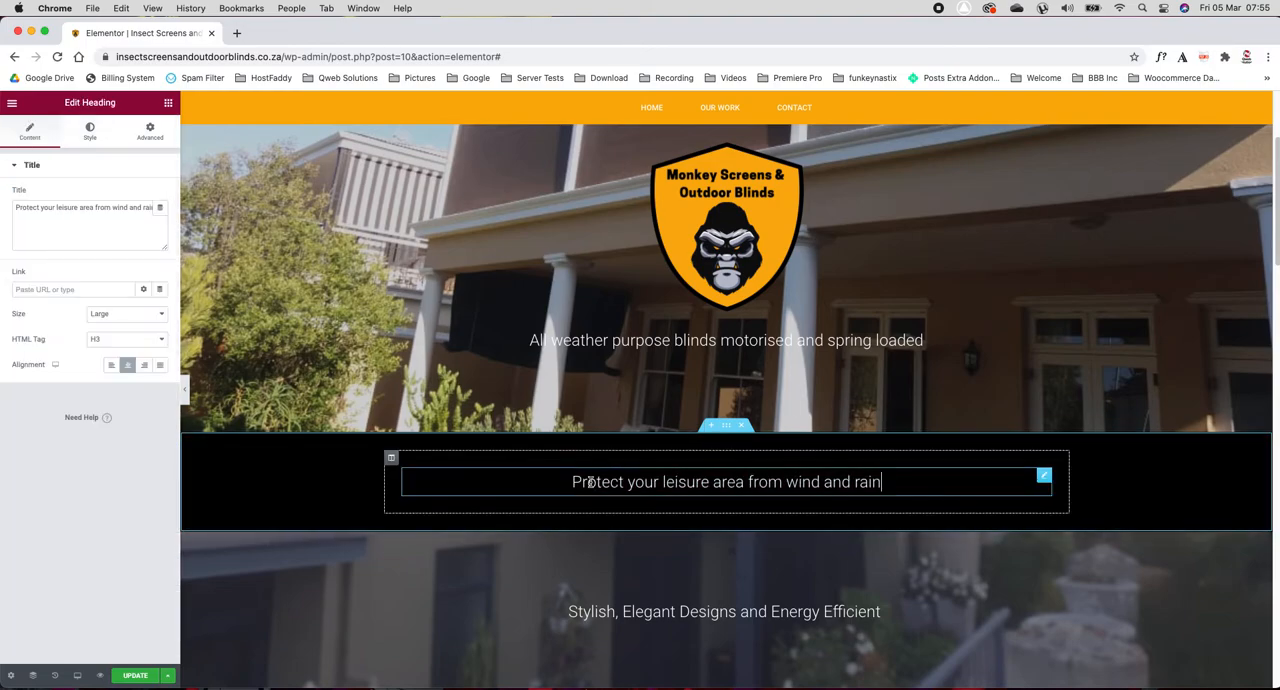
left_click(167, 103)
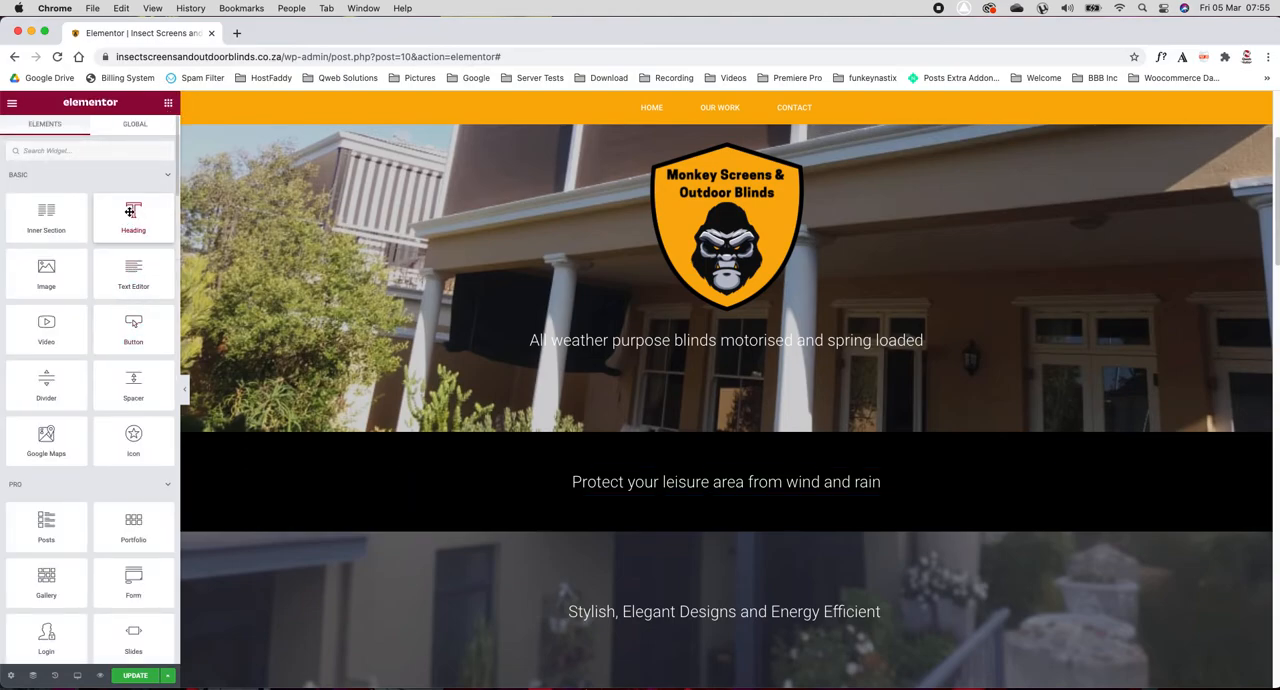
left_click_drag(130, 212, 709, 477)
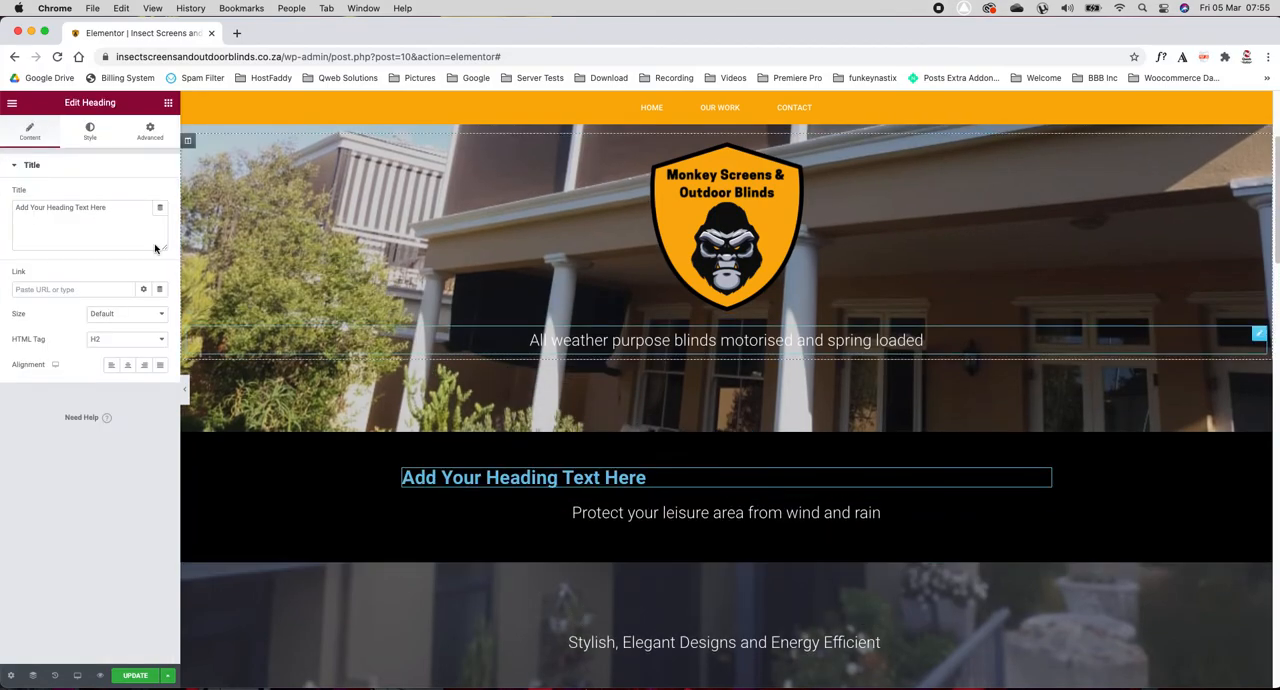
left_click_drag(115, 210, 11, 208)
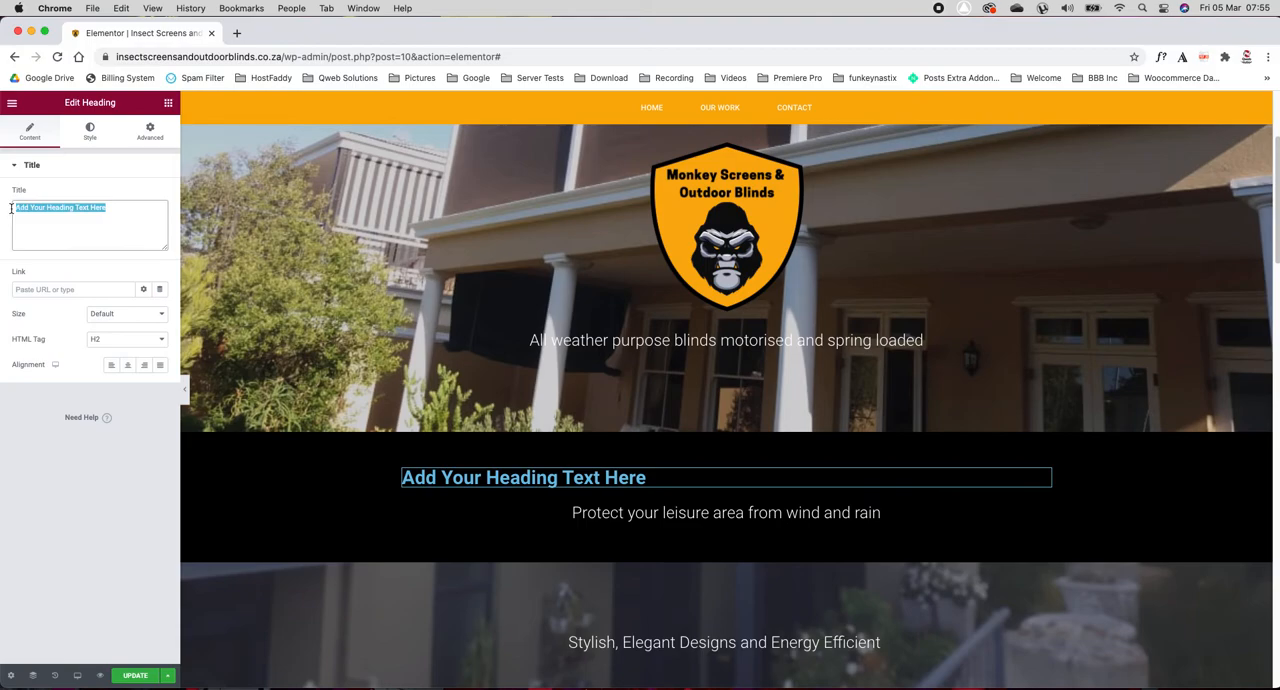
type("hELLO I")
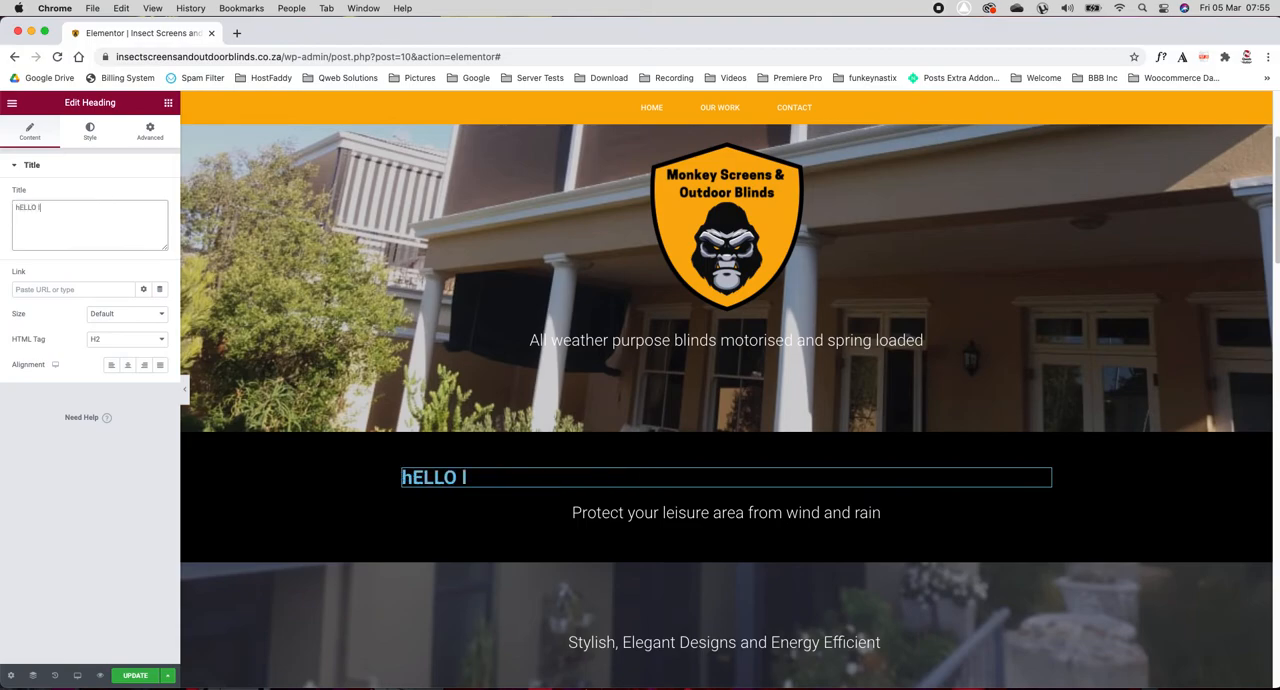
key("BackSpace")
key("BackSpace")
key("BackSpace")
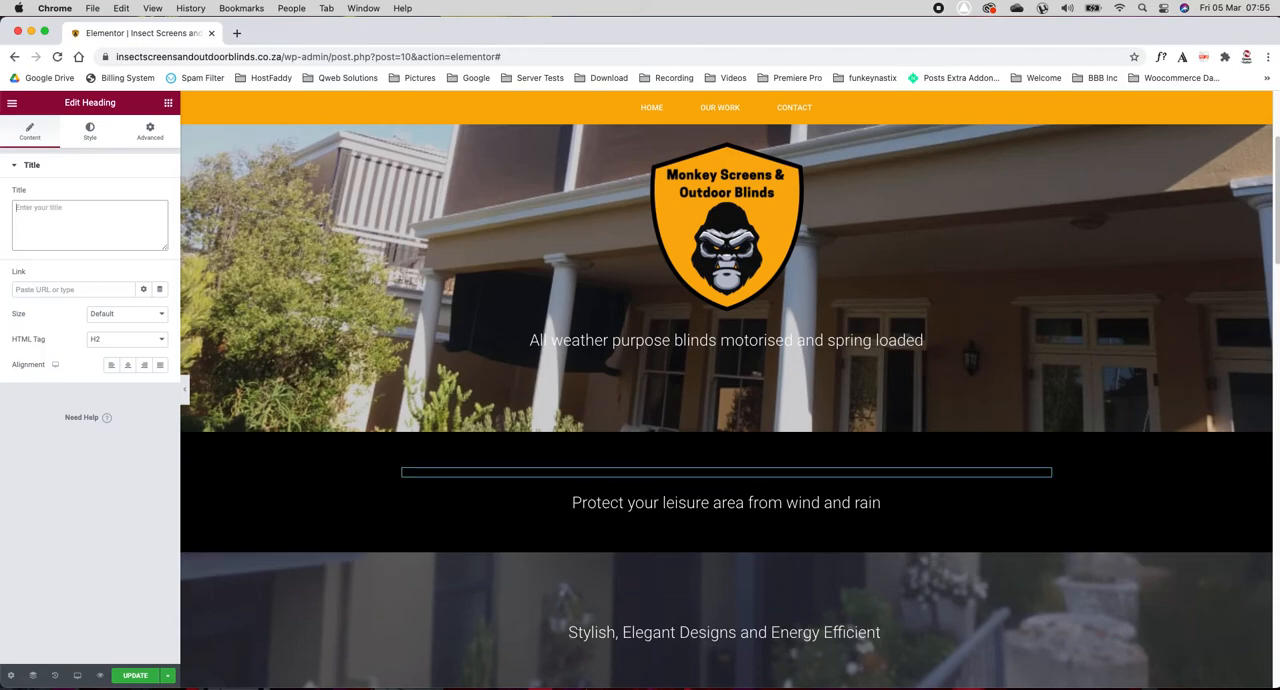
type("Hello Louis")
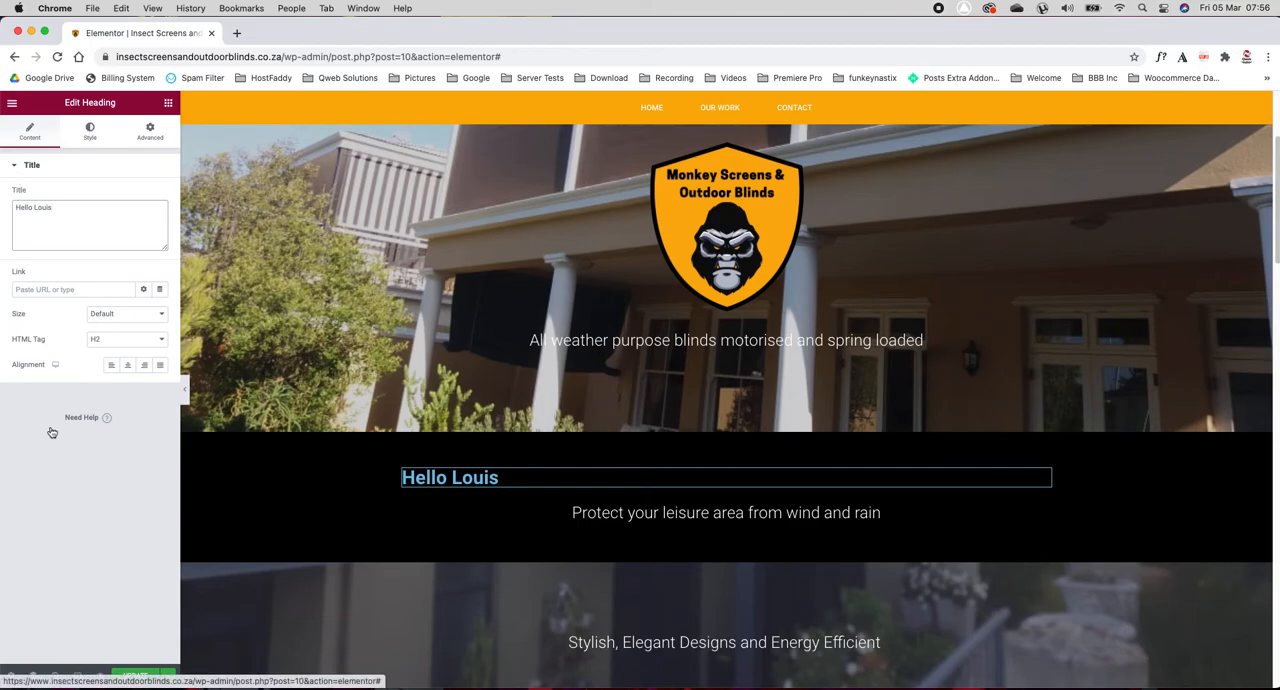
left_click(128, 369)
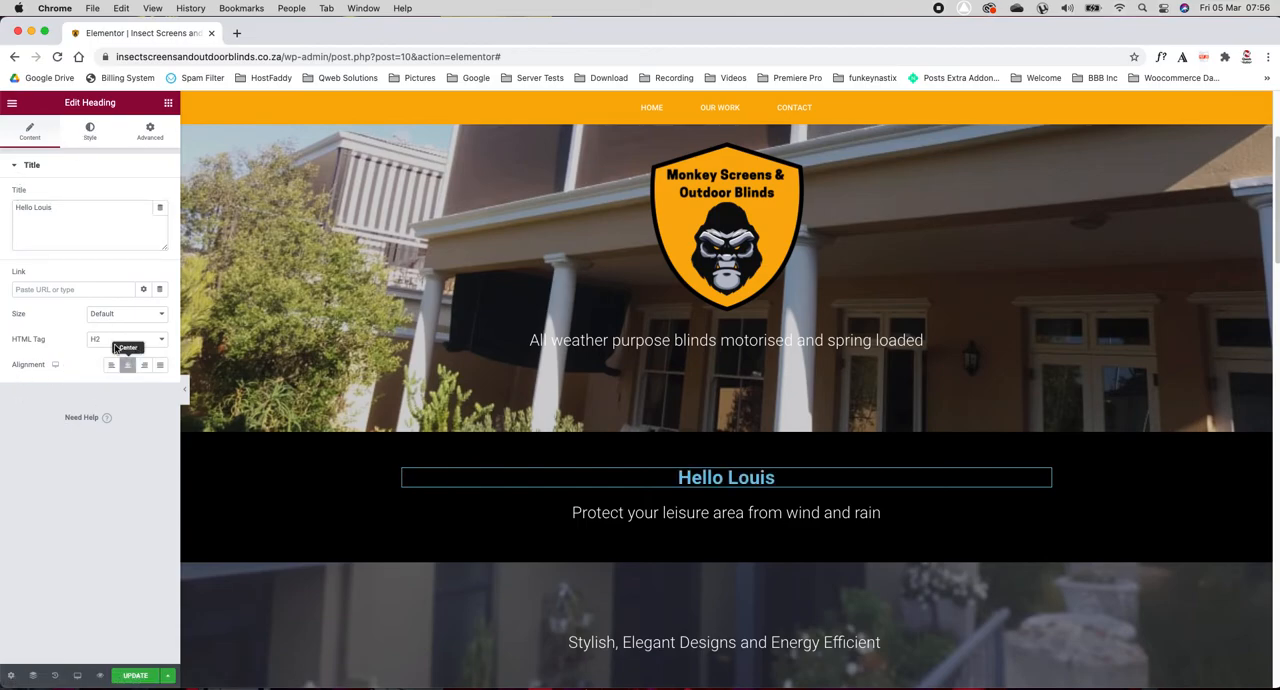
Step: Change the new greeting heading's text color to white
left_click(91, 132)
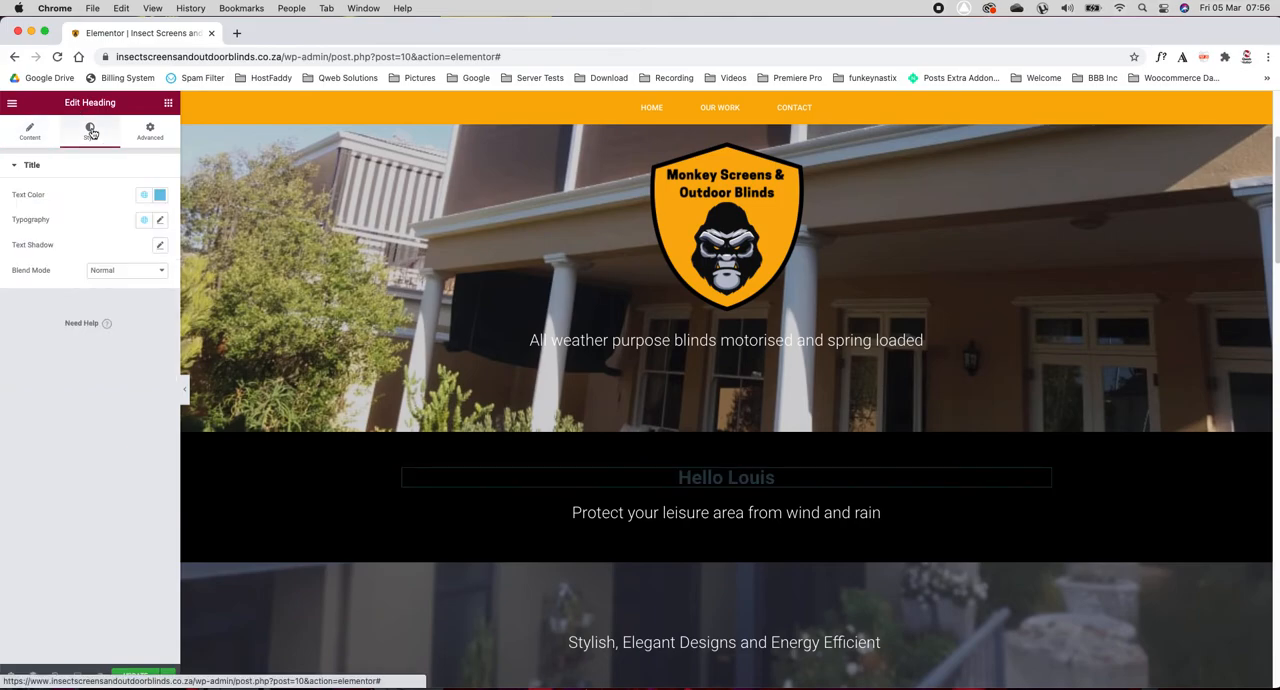
left_click(159, 194)
left_click(45, 251)
left_click_drag(45, 251, 20, 243)
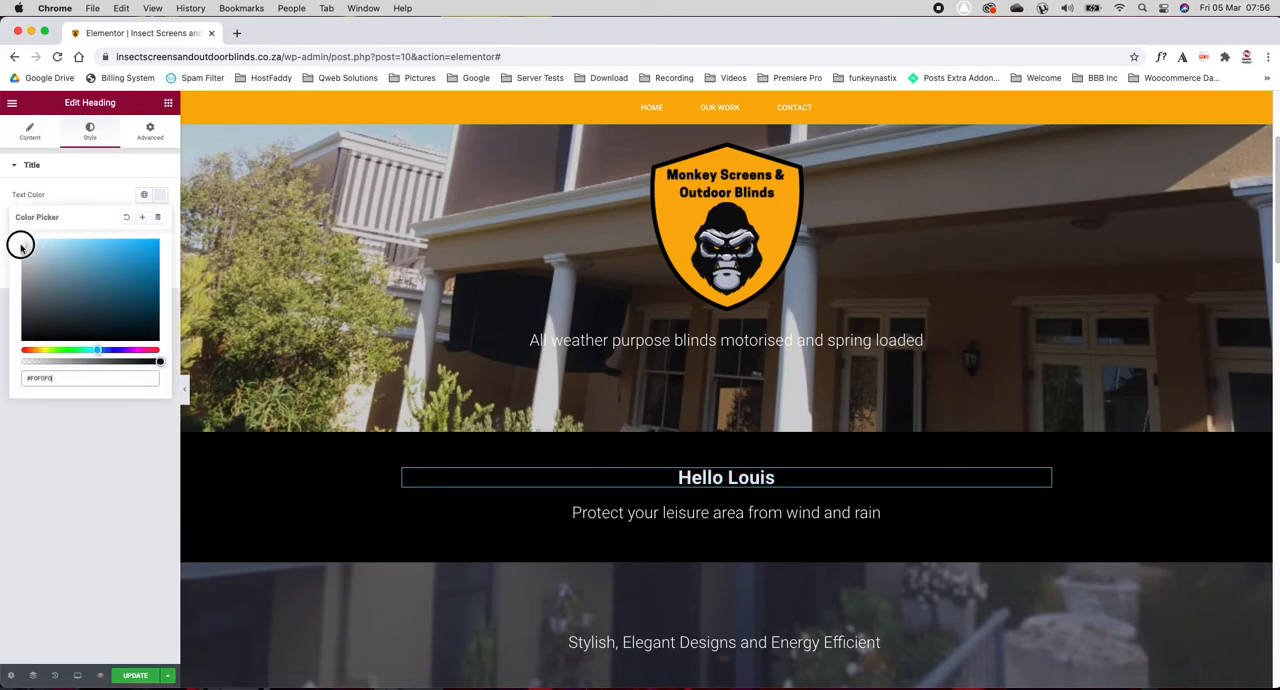
left_click(88, 176)
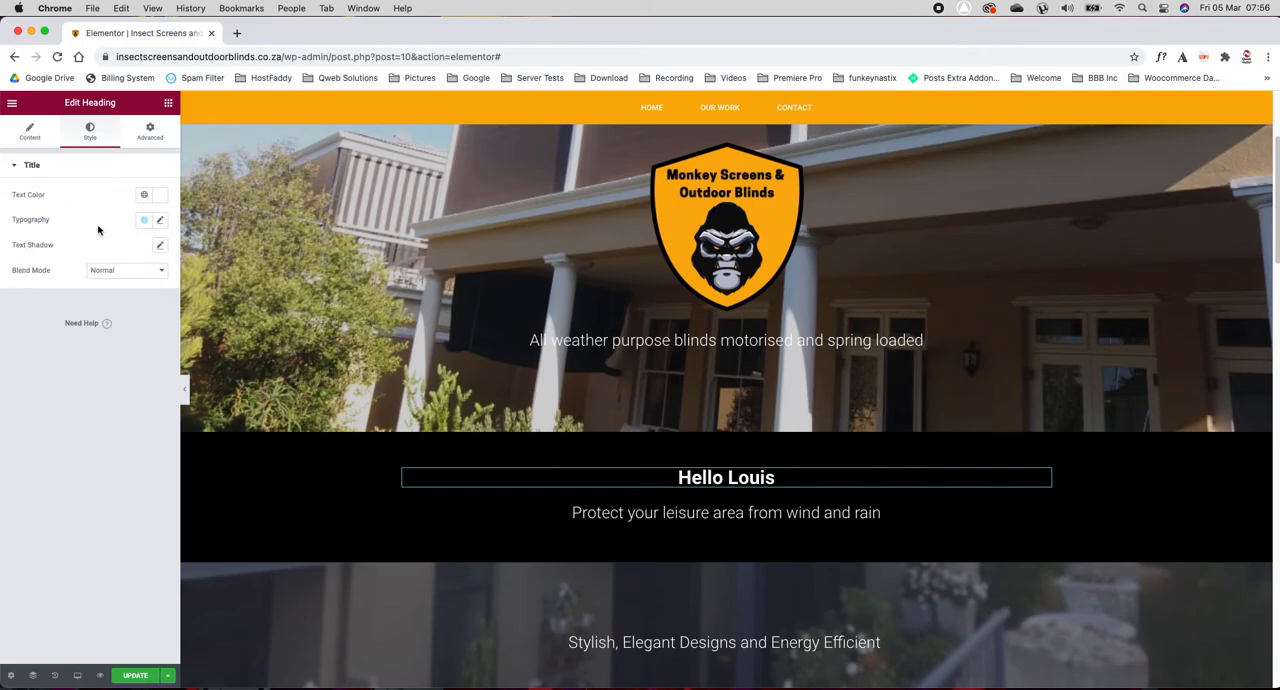
Step: Set the greeting heading's typography to the Crimson Text font family at a size of 111 px
left_click(159, 222)
left_click(110, 277)
type("crim")
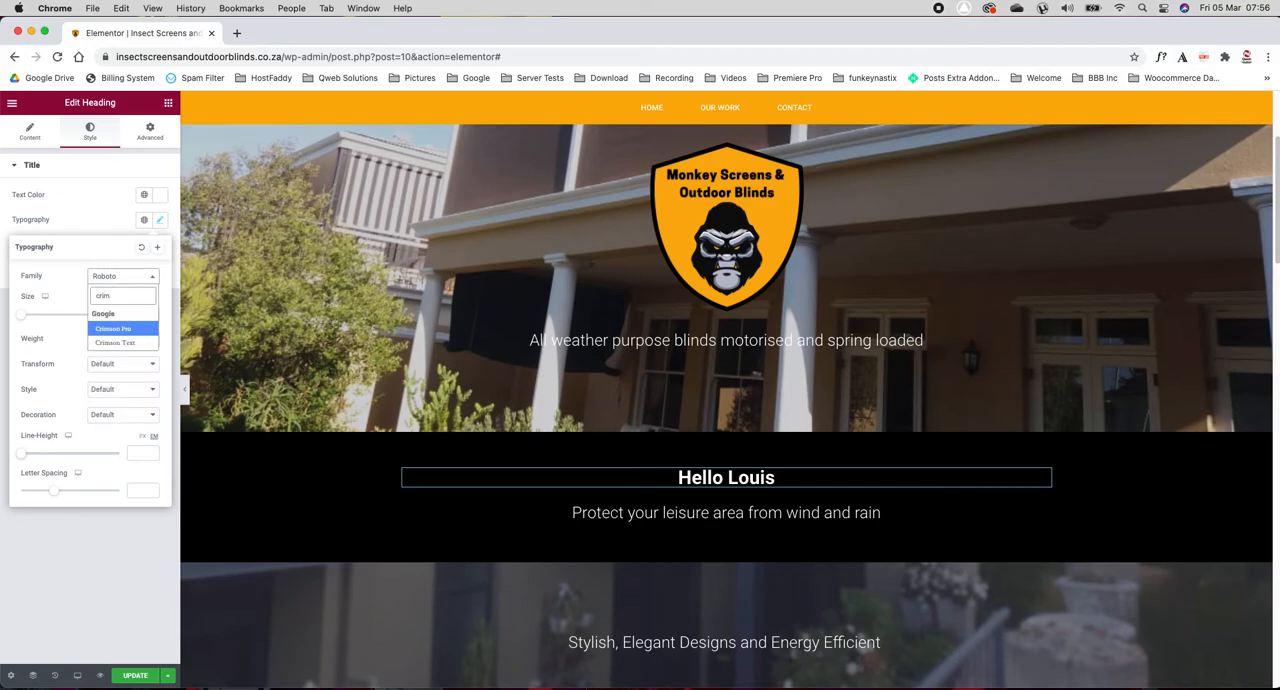
left_click(104, 344)
left_click_drag(20, 316, 74, 314)
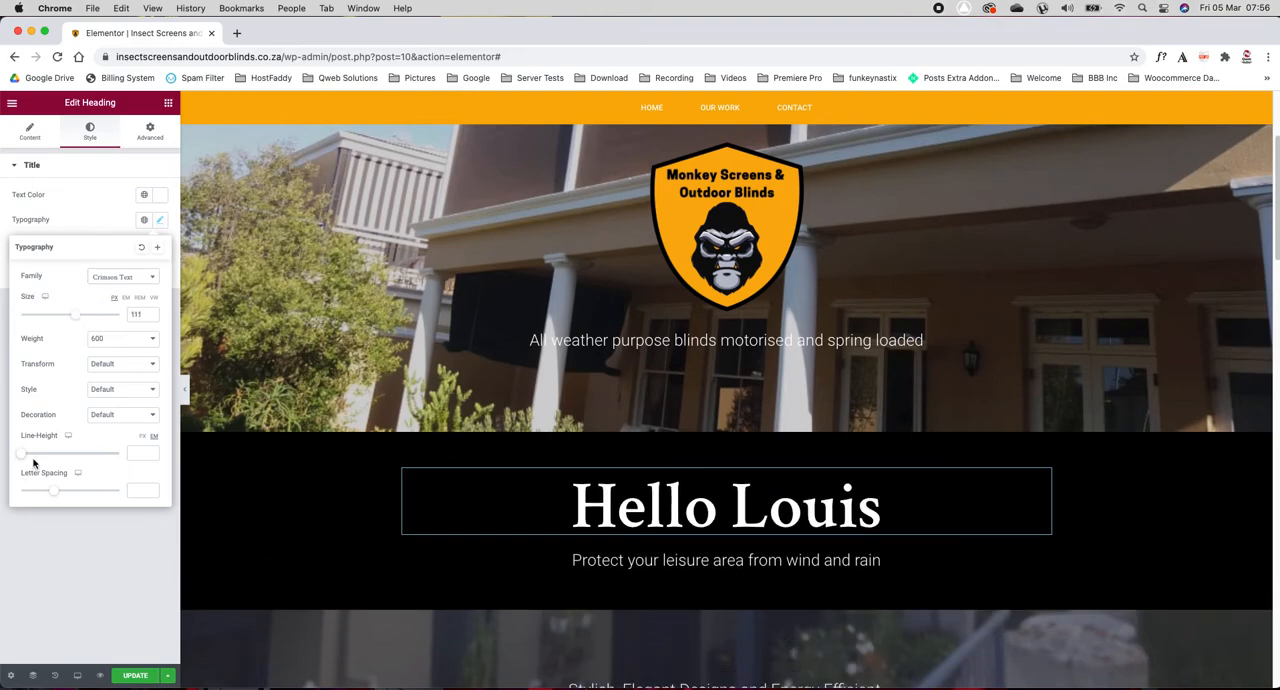
Step: Try a line height of 0.1 em and a letter spacing of 1.6 on the greeting heading, and delete the heading
mouse_move(25, 457)
left_mouse_down()
mouse_move(80, 449)
mouse_move(22, 474)
left_mouse_up()
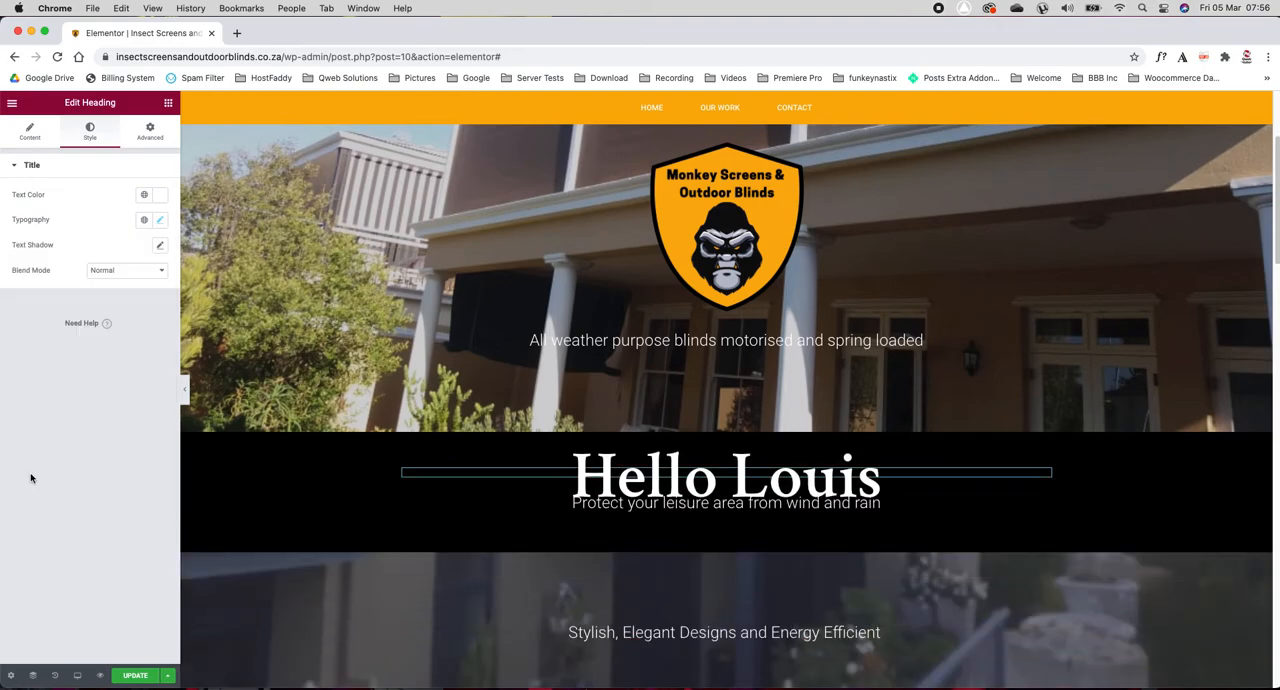
left_click(160, 220)
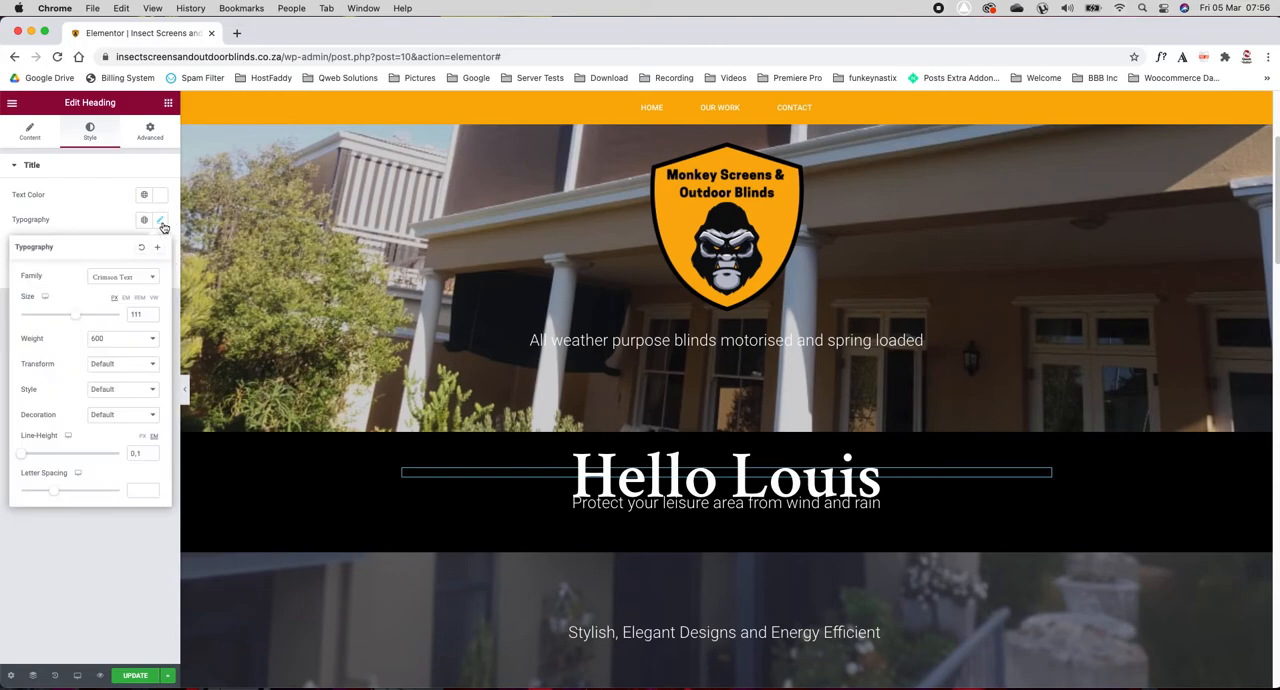
mouse_move(66, 490)
left_mouse_down()
mouse_move(40, 489)
mouse_move(63, 490)
left_mouse_up()
right_click(1045, 471)
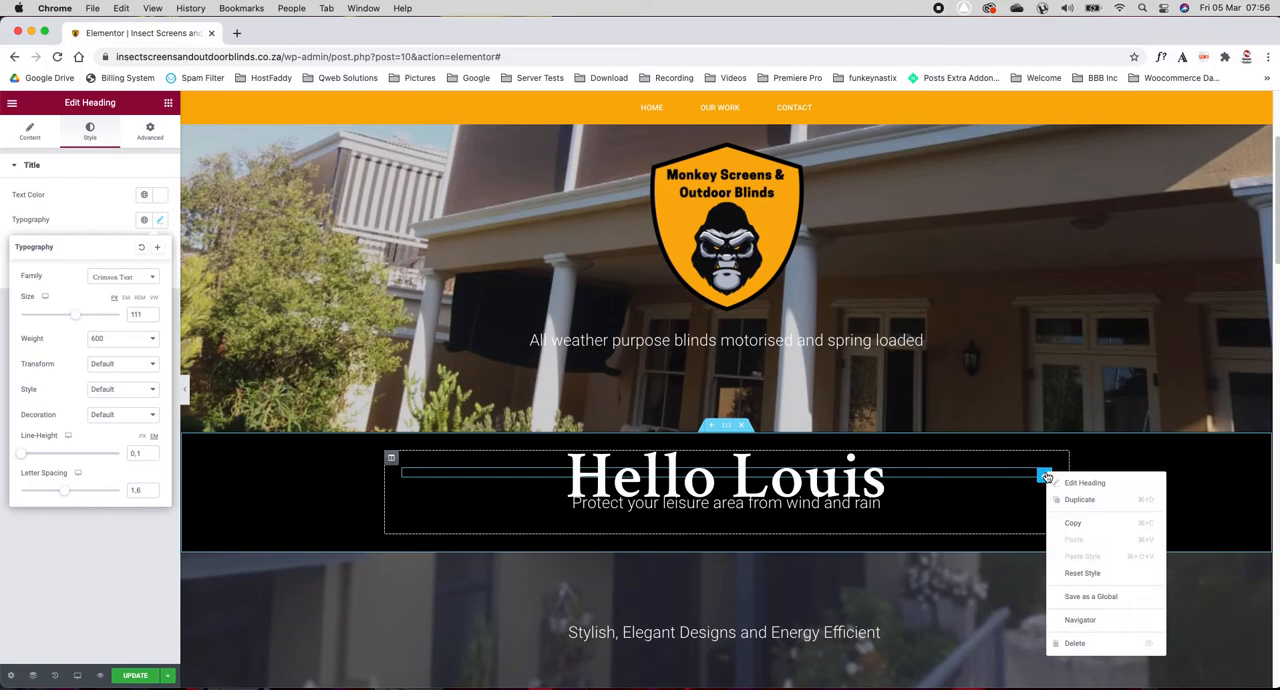
left_click(1072, 643)
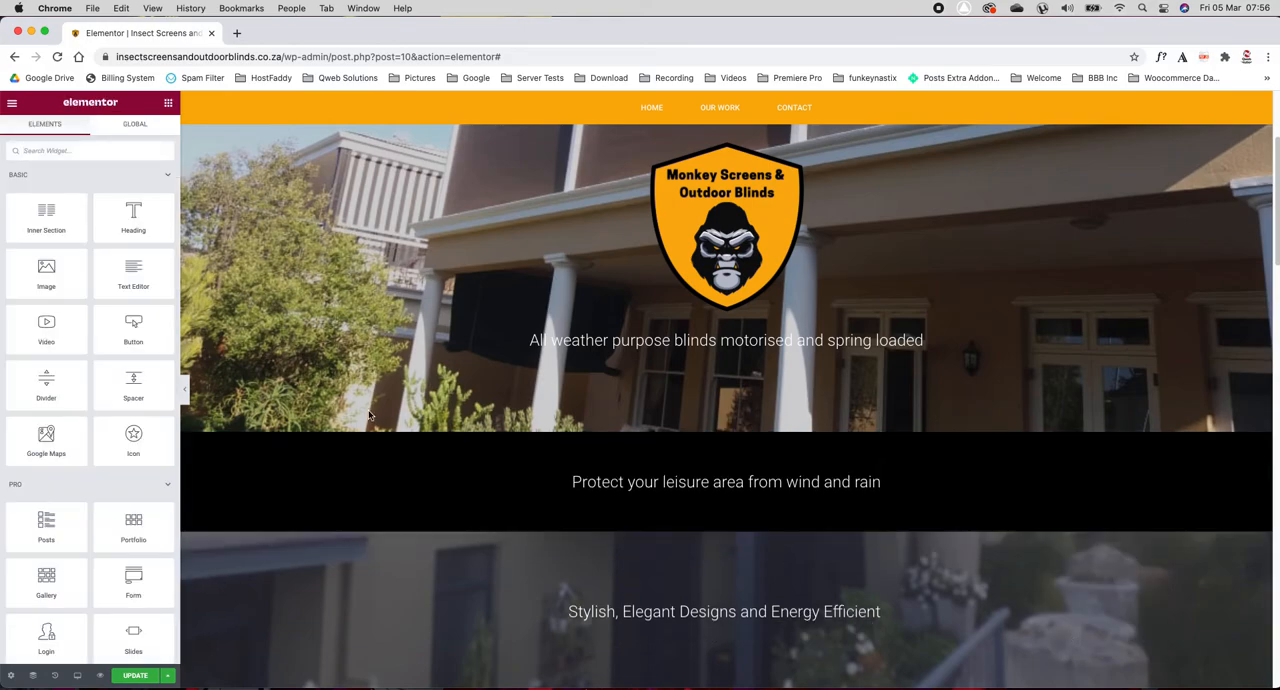
Step: Examine the background settings of the "Stylish, Elegant Designs and Energy Efficient" section and its text widget's content and style options
scroll(367, 414, "down", 2)
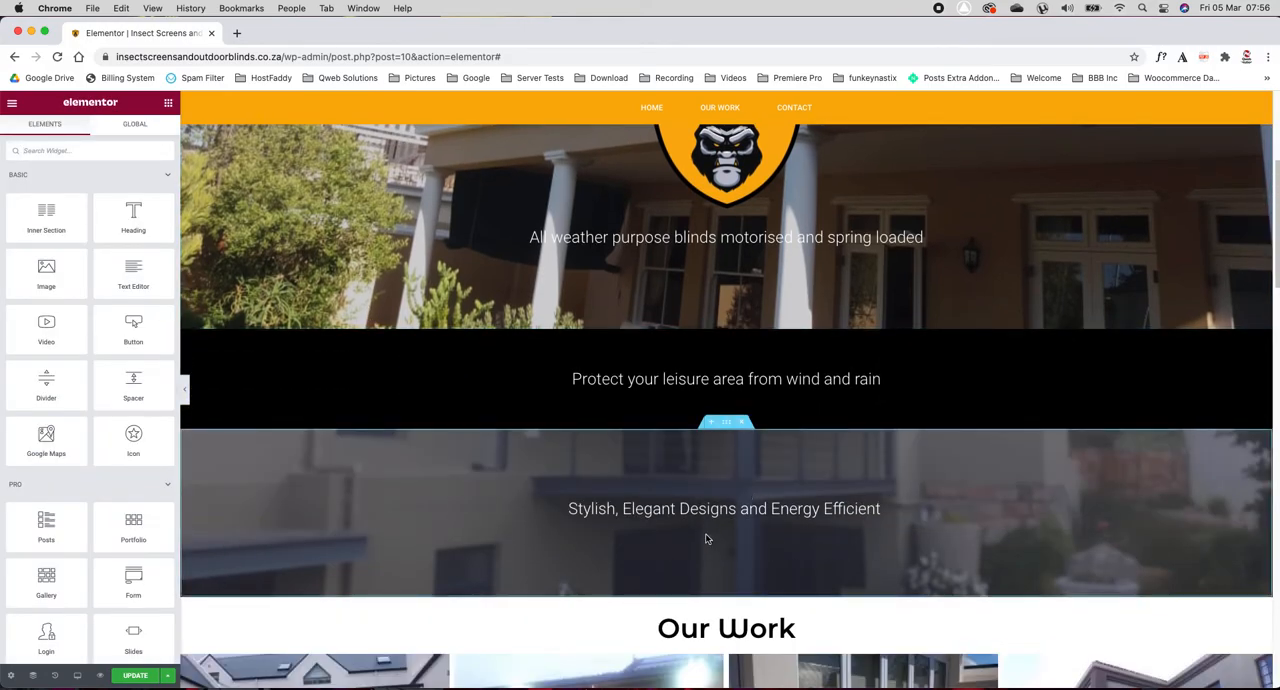
left_click(728, 424)
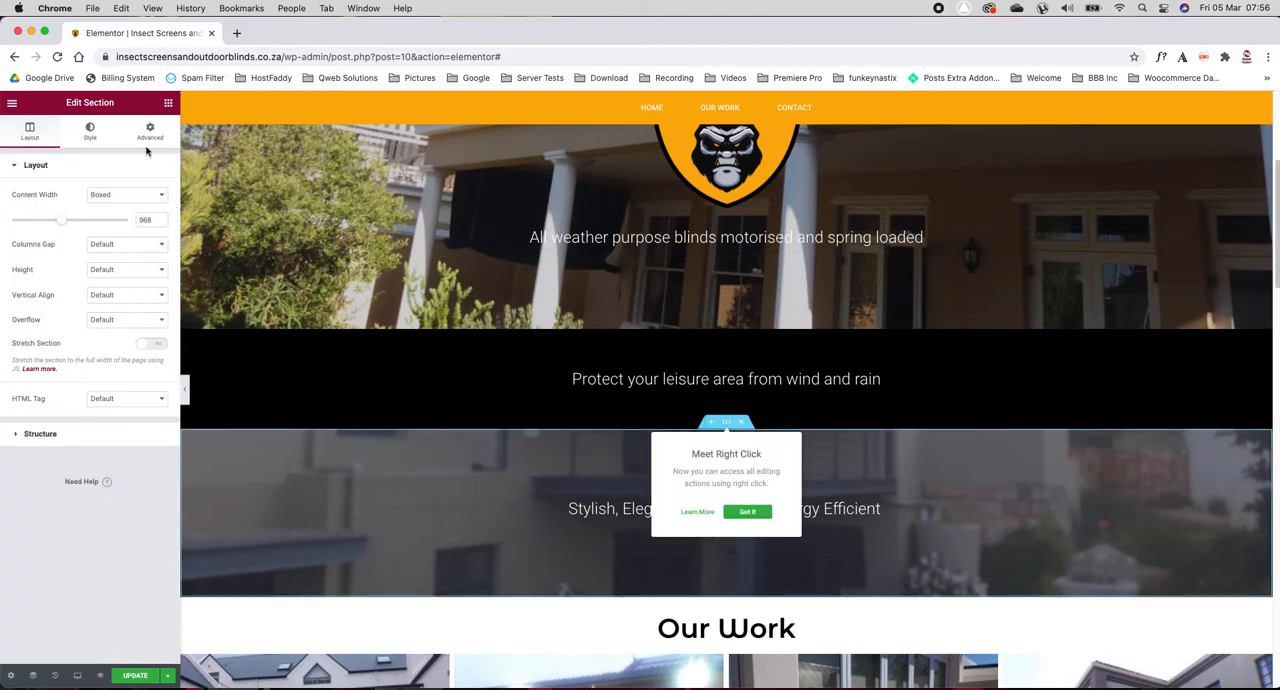
left_click(90, 132)
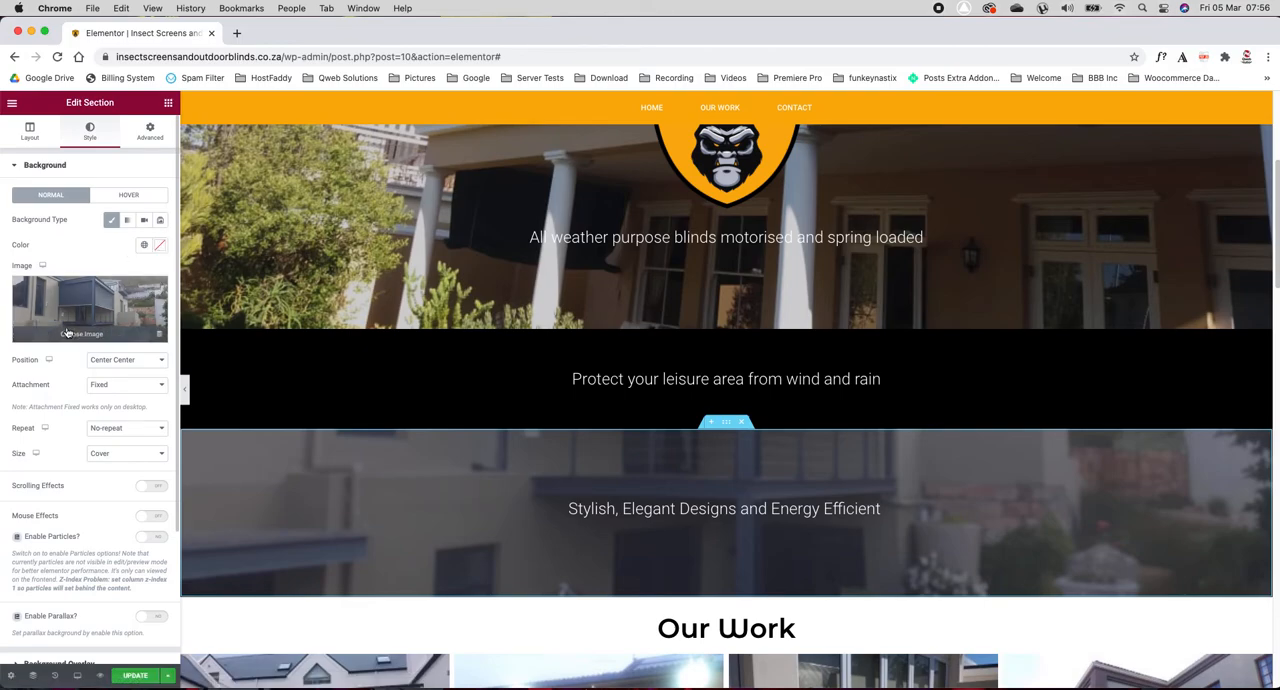
scroll(360, 400, "down", 2)
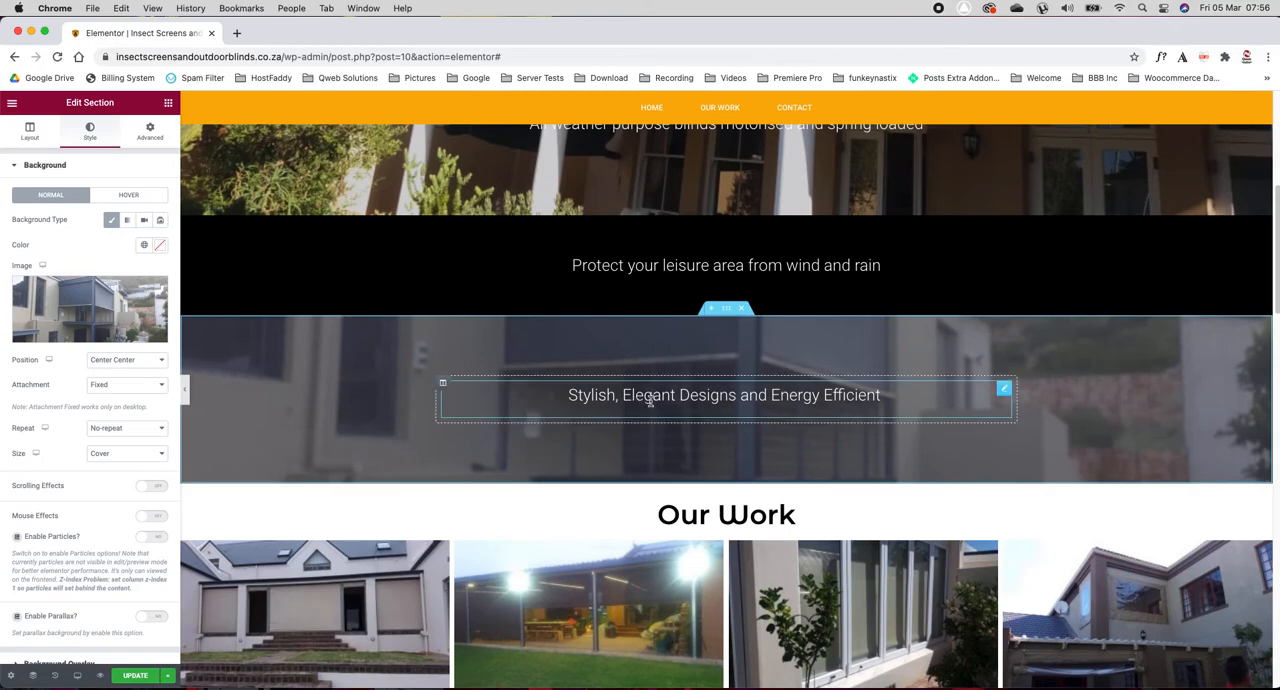
left_click(650, 400)
triple_click(96, 270)
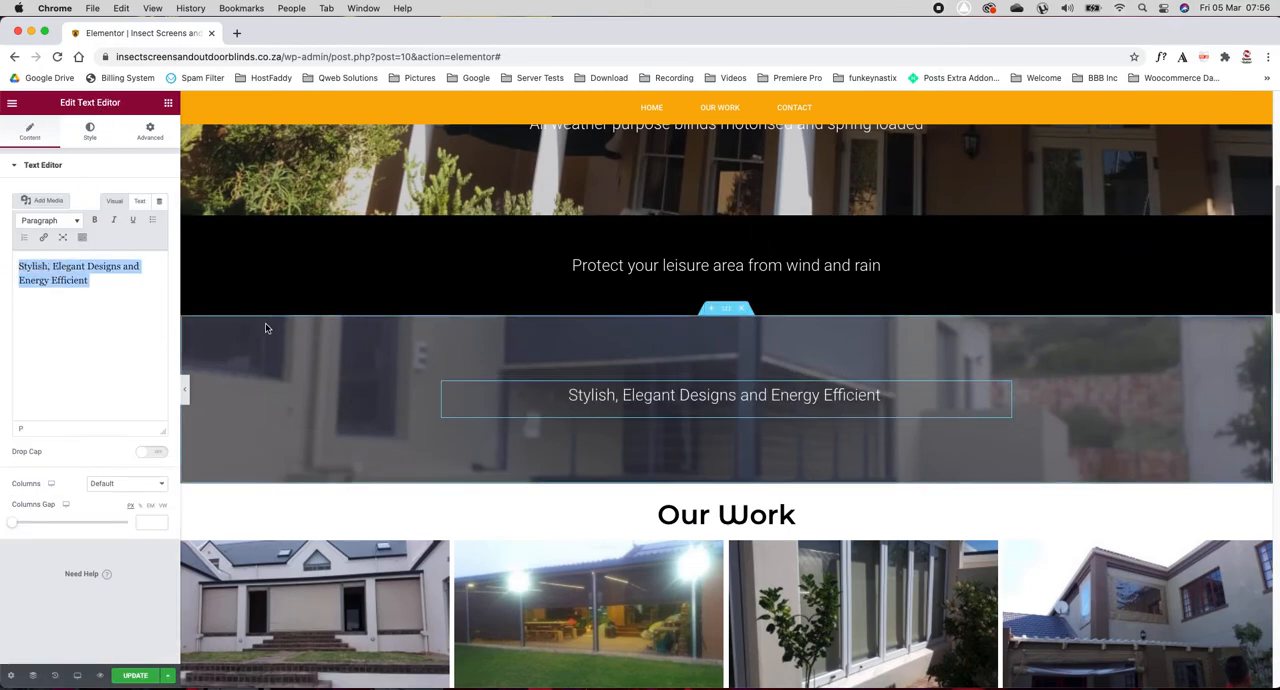
left_click(89, 132)
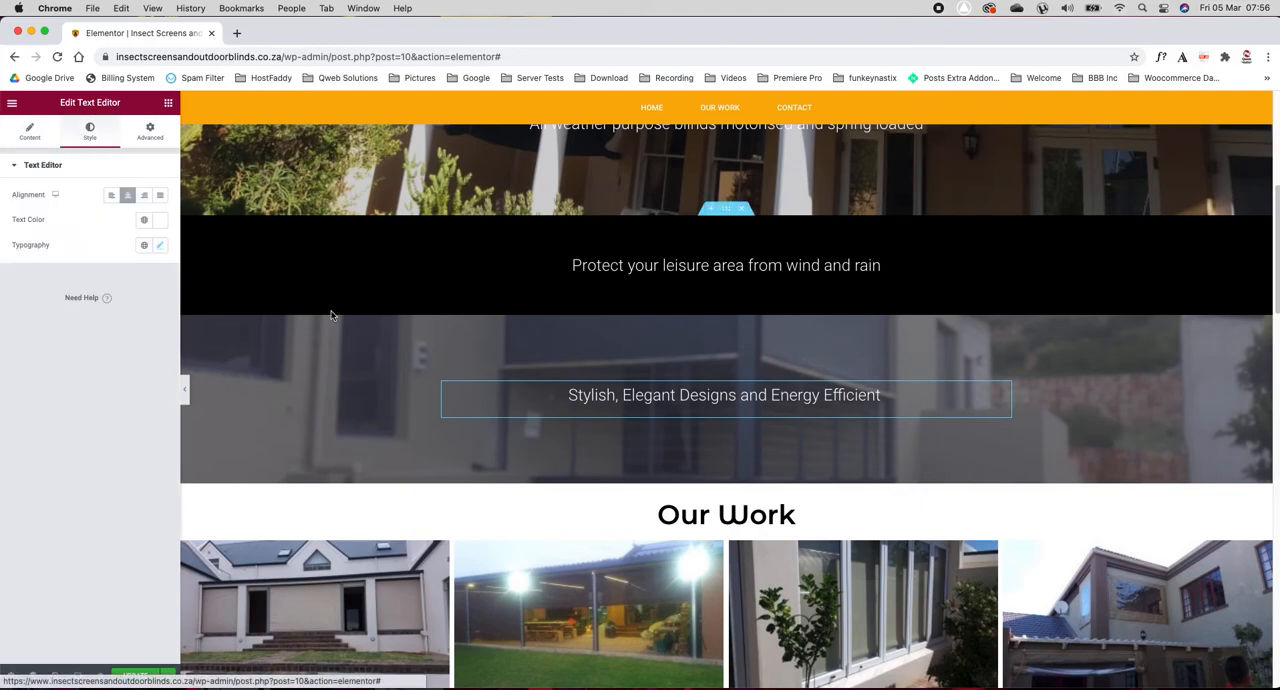
scroll(256, 286, "down", 2)
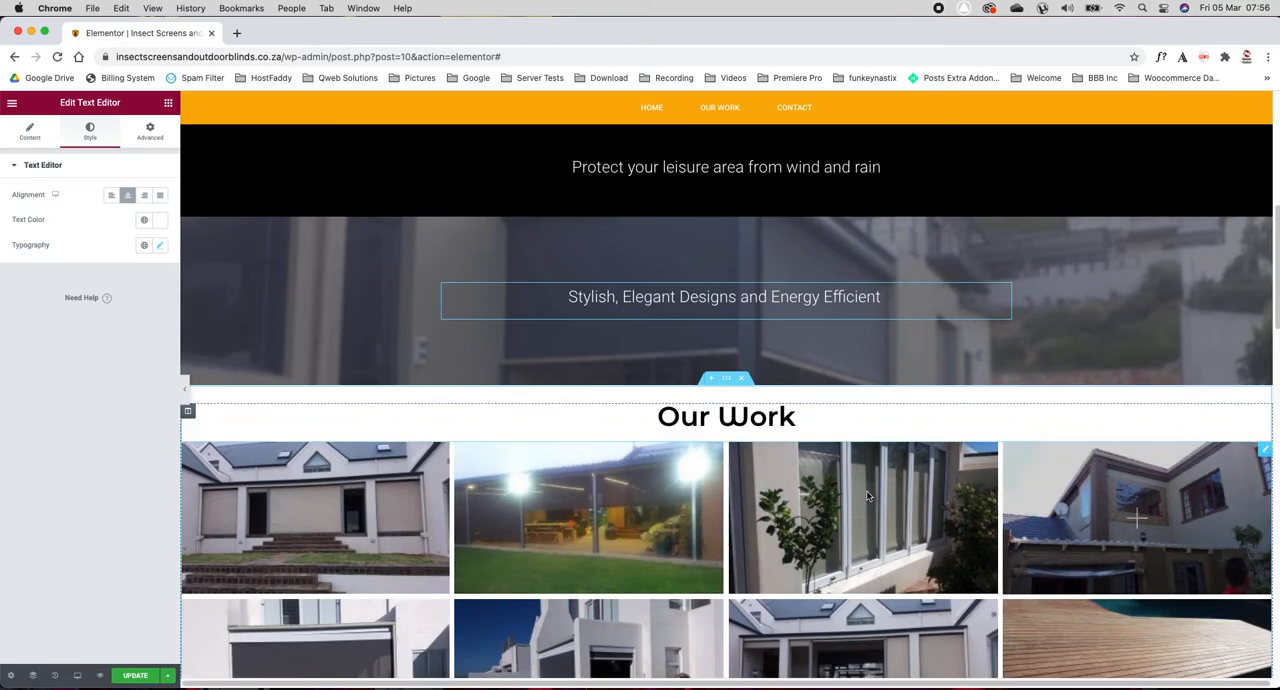
Step: Change the HTML tag of the "Our Work" heading to H2
left_click(726, 412)
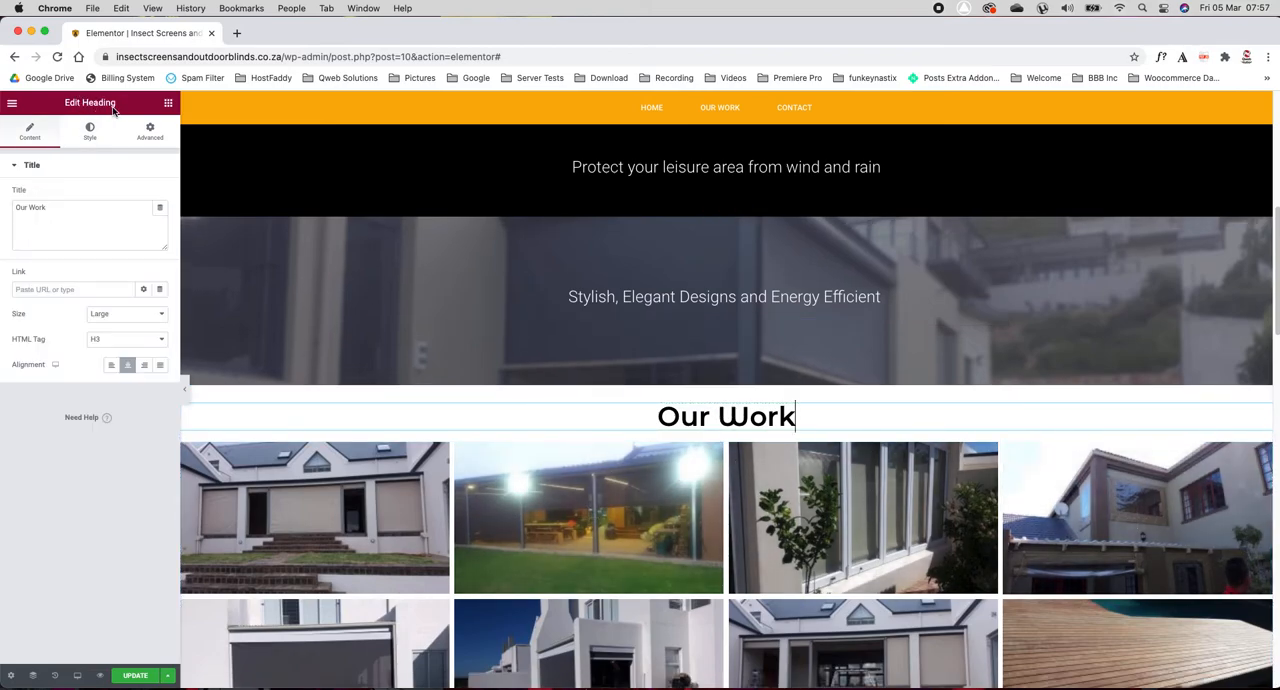
left_click(108, 344)
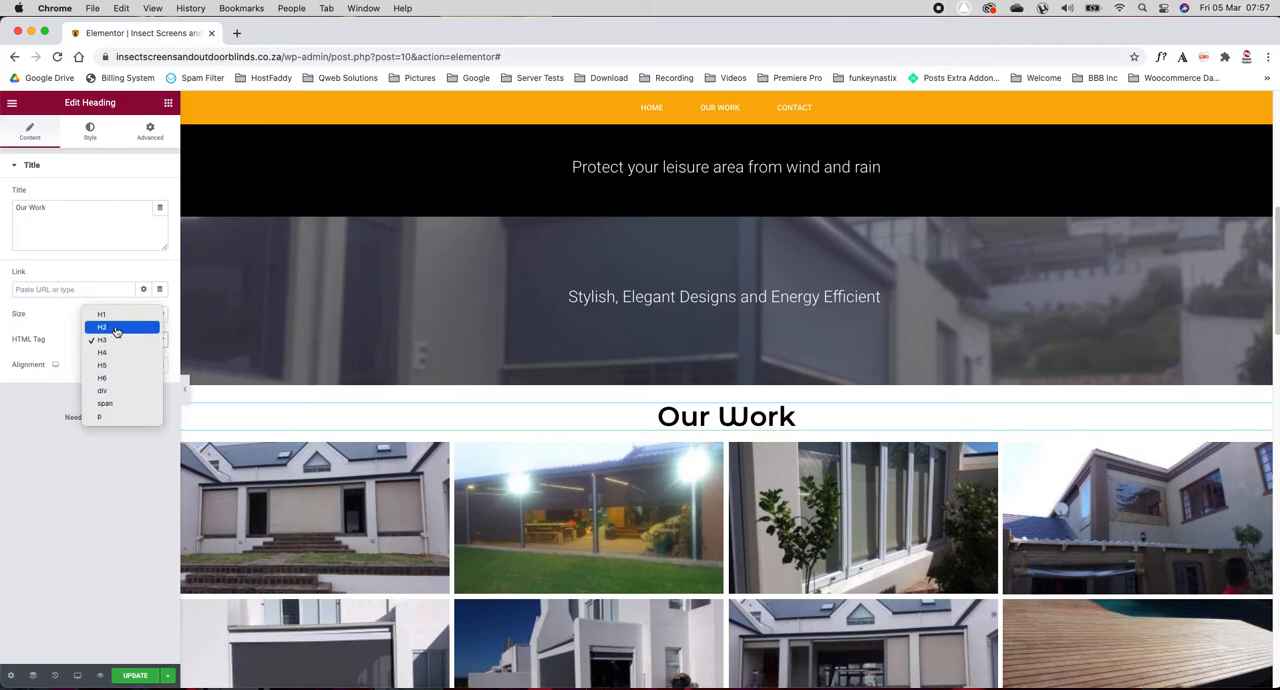
left_click(112, 327)
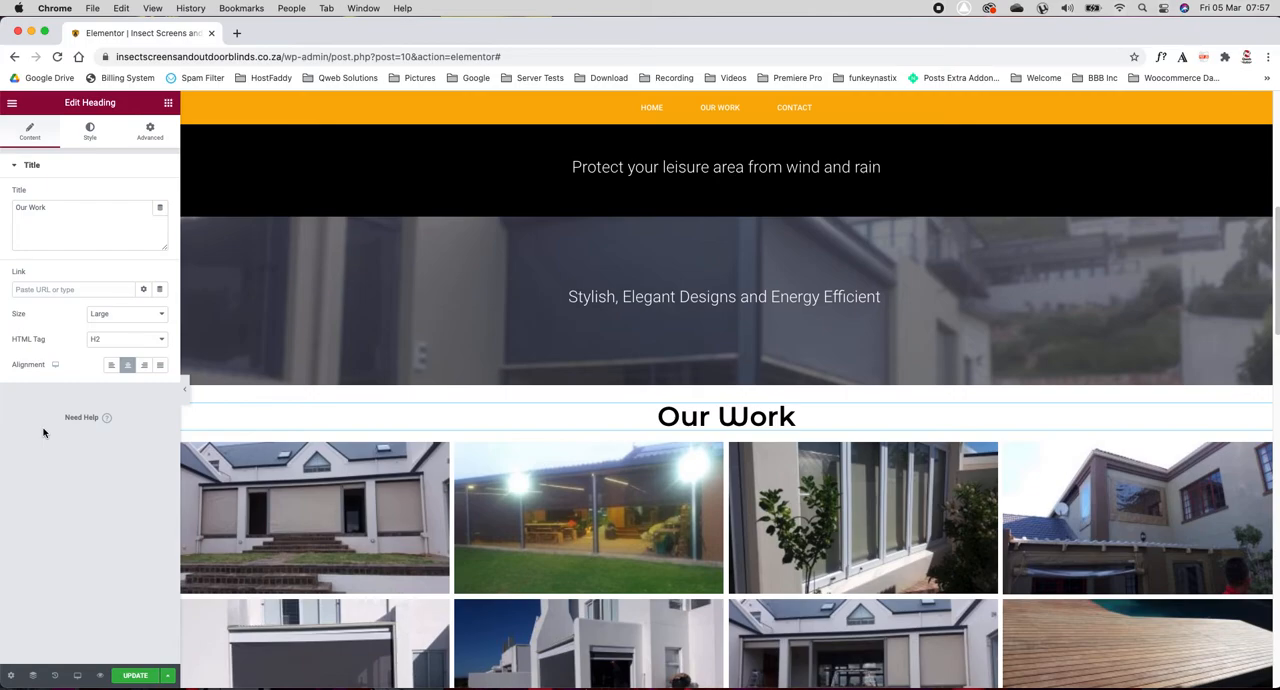
Step: Open the image gallery under "Our Work" for editing and reorder its photos, moving a brick-wall pool photo to first place
scroll(471, 394, "down", 3)
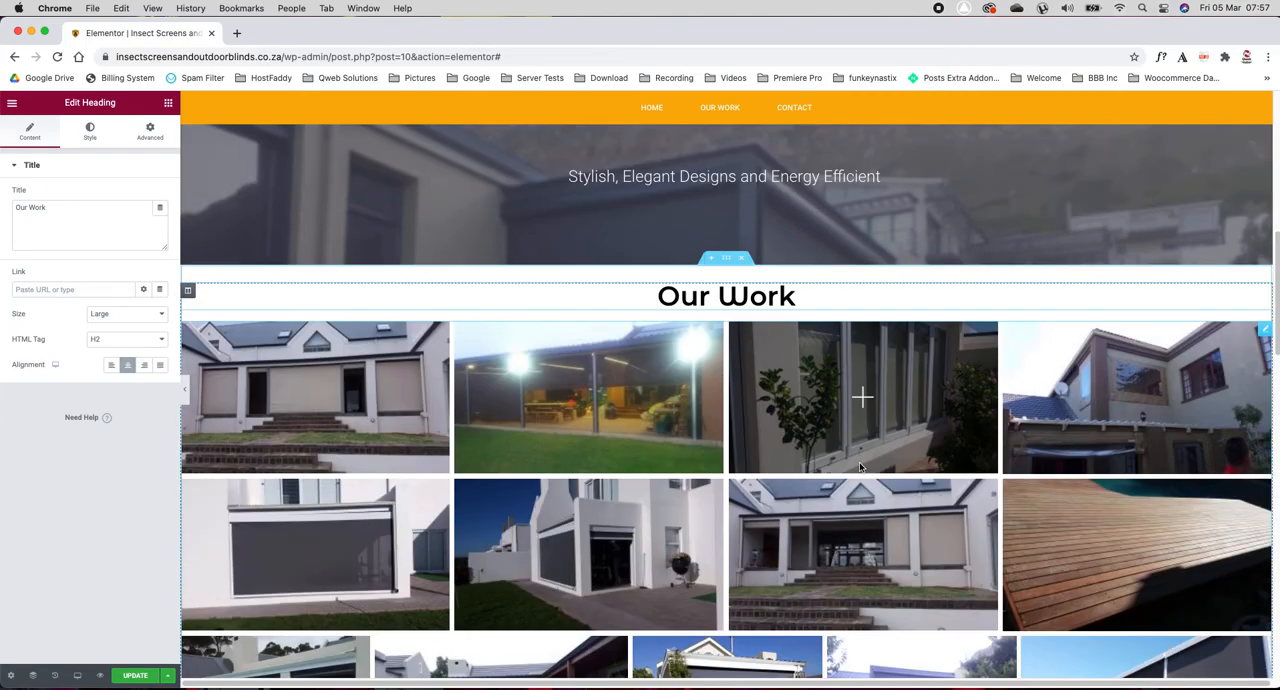
scroll(470, 389, "down", 2)
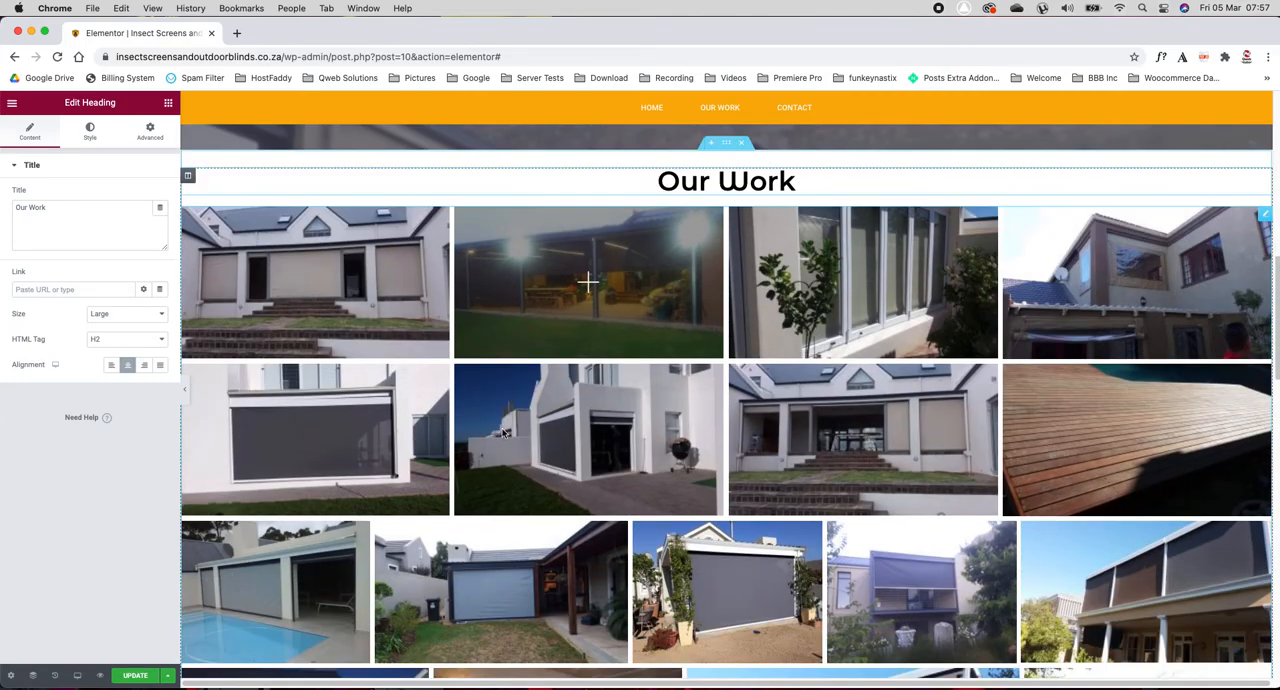
right_click(766, 237)
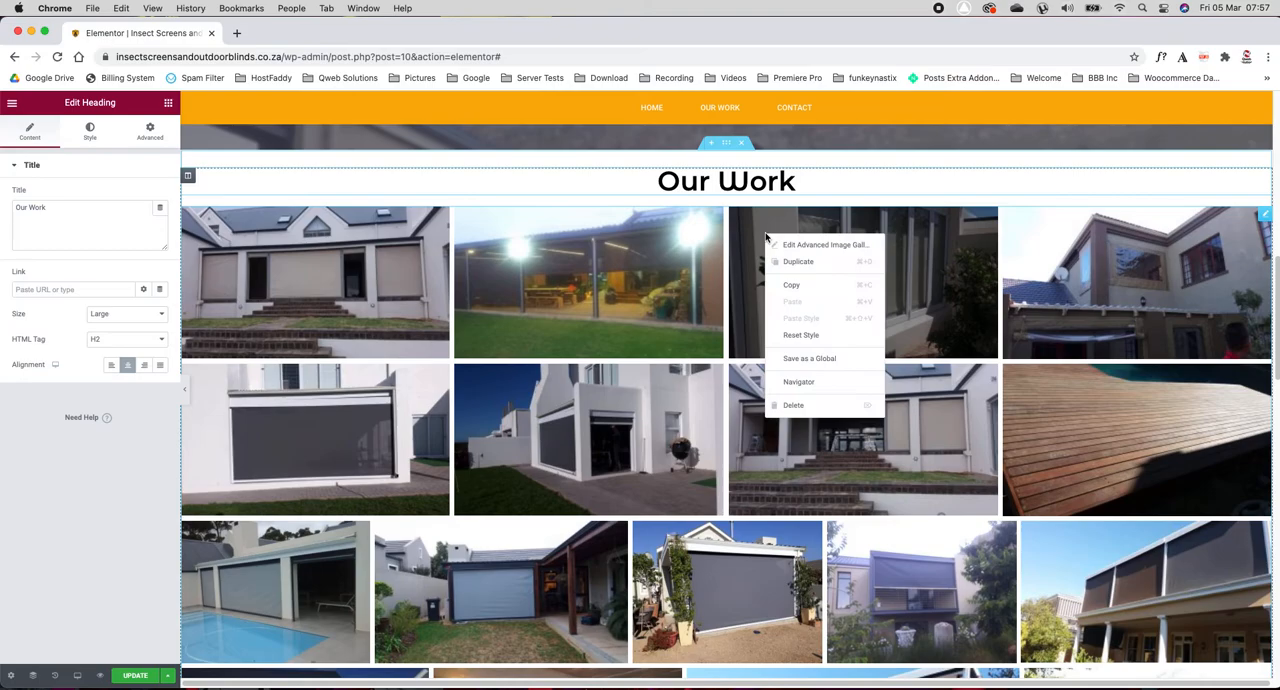
left_click(852, 246)
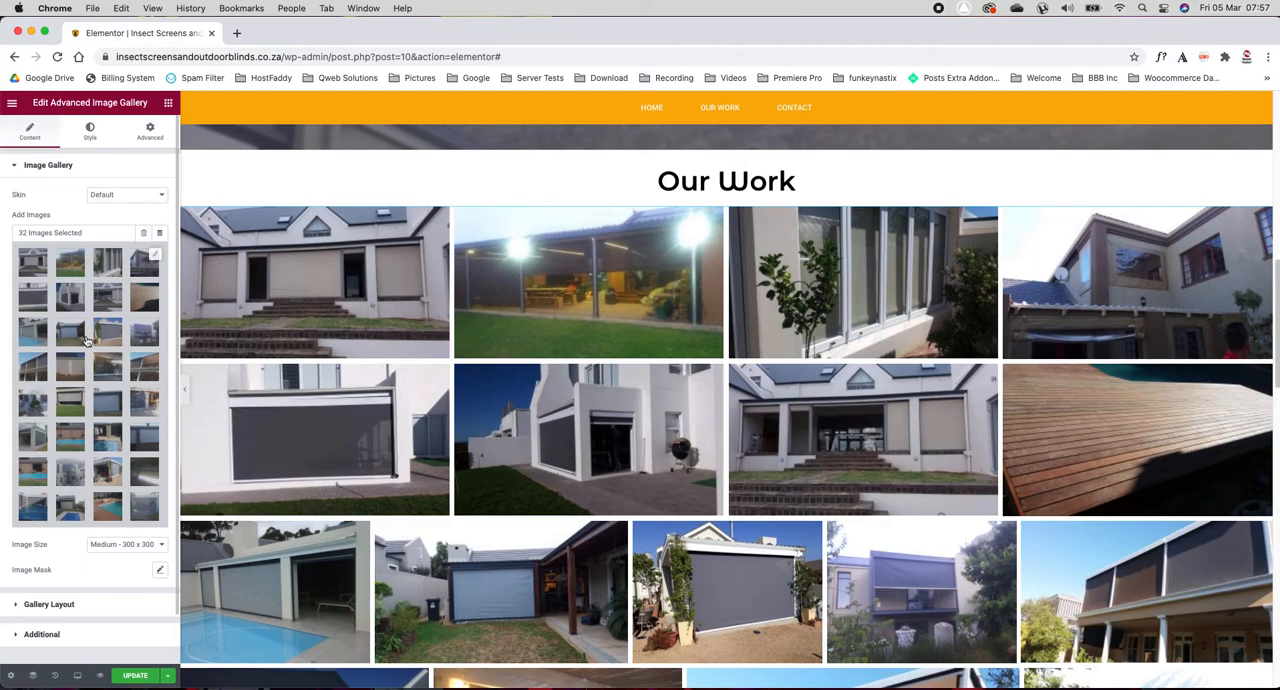
left_click(155, 259)
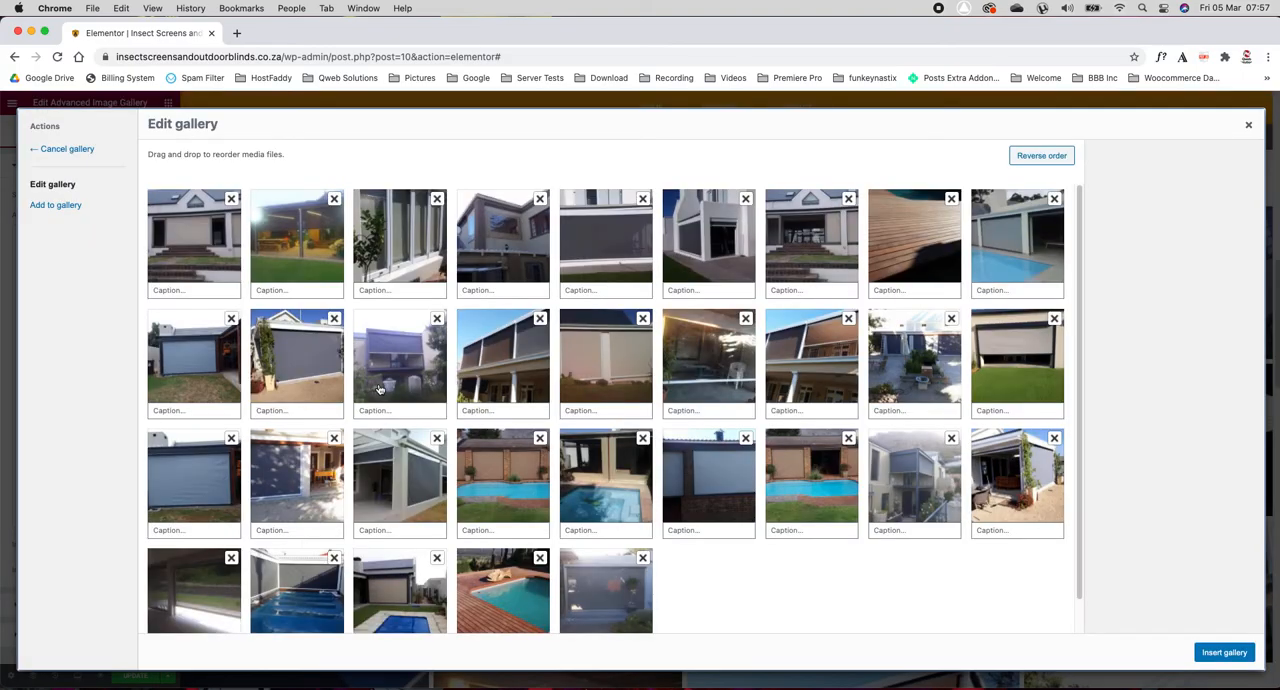
left_click_drag(463, 495, 194, 258)
left_click_drag(393, 247, 199, 357)
left_click_drag(303, 494, 668, 364)
left_click_drag(580, 591, 498, 430)
left_click_drag(505, 362, 388, 338)
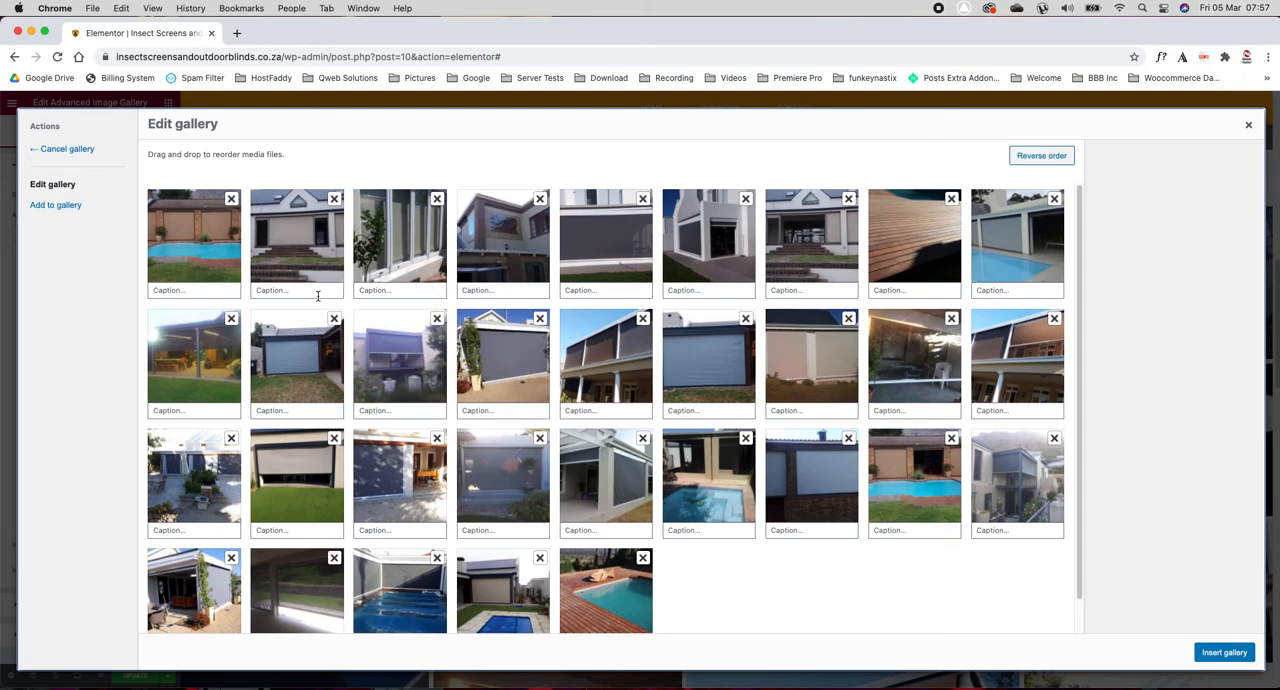
Step: Add circle3-1.png from the media library to the gallery and move it to first place
left_click(55, 205)
left_click(560, 360)
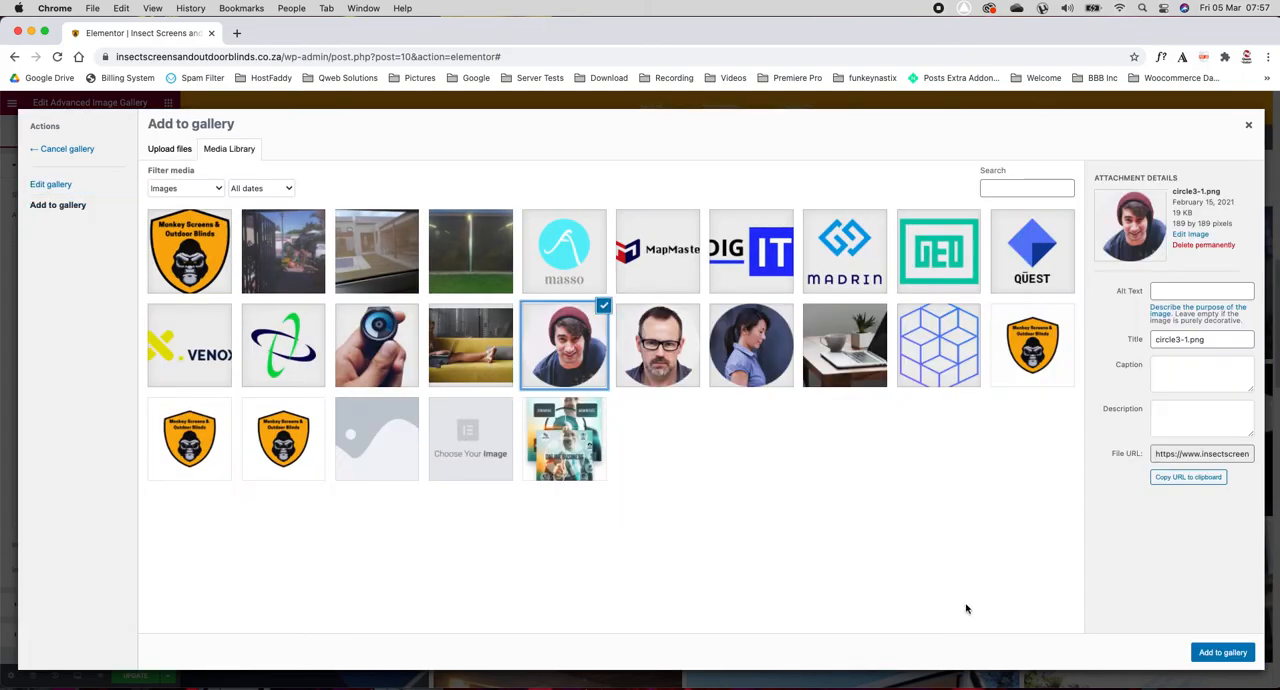
left_click(1224, 652)
left_click_drag(710, 595, 194, 234)
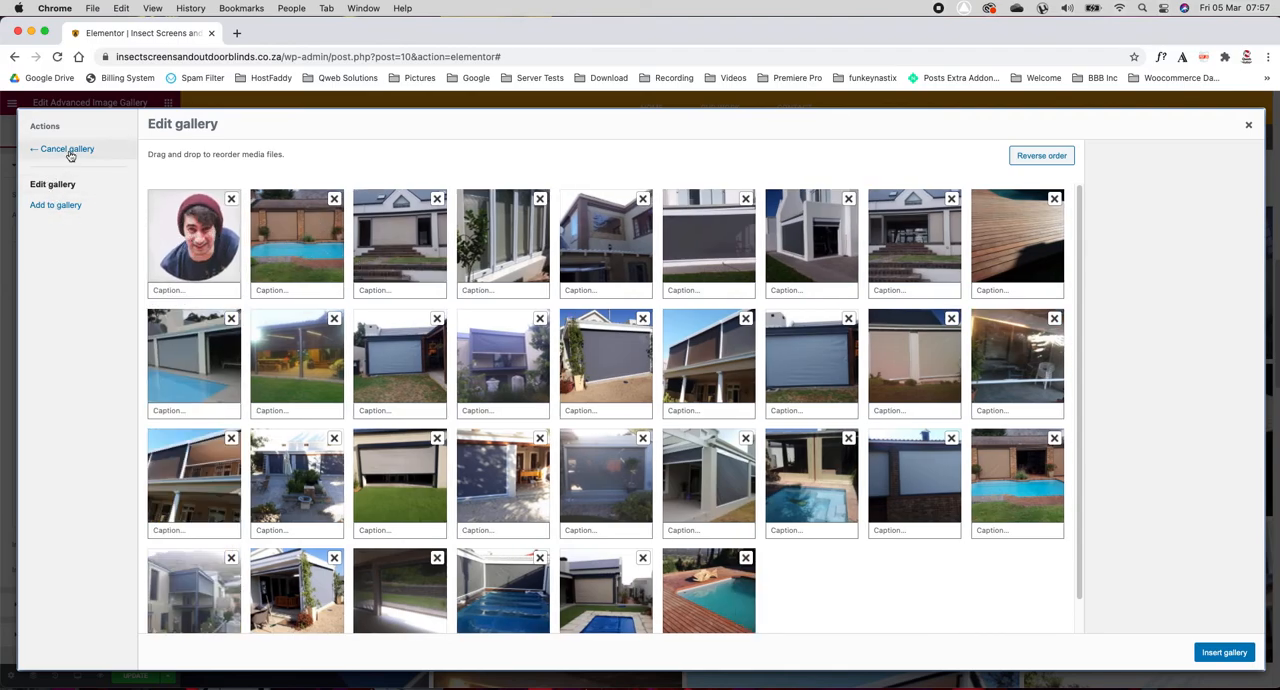
Step: Reverse the order of the gallery images, reverse it back, and insert the gallery into the page
left_click(1041, 156)
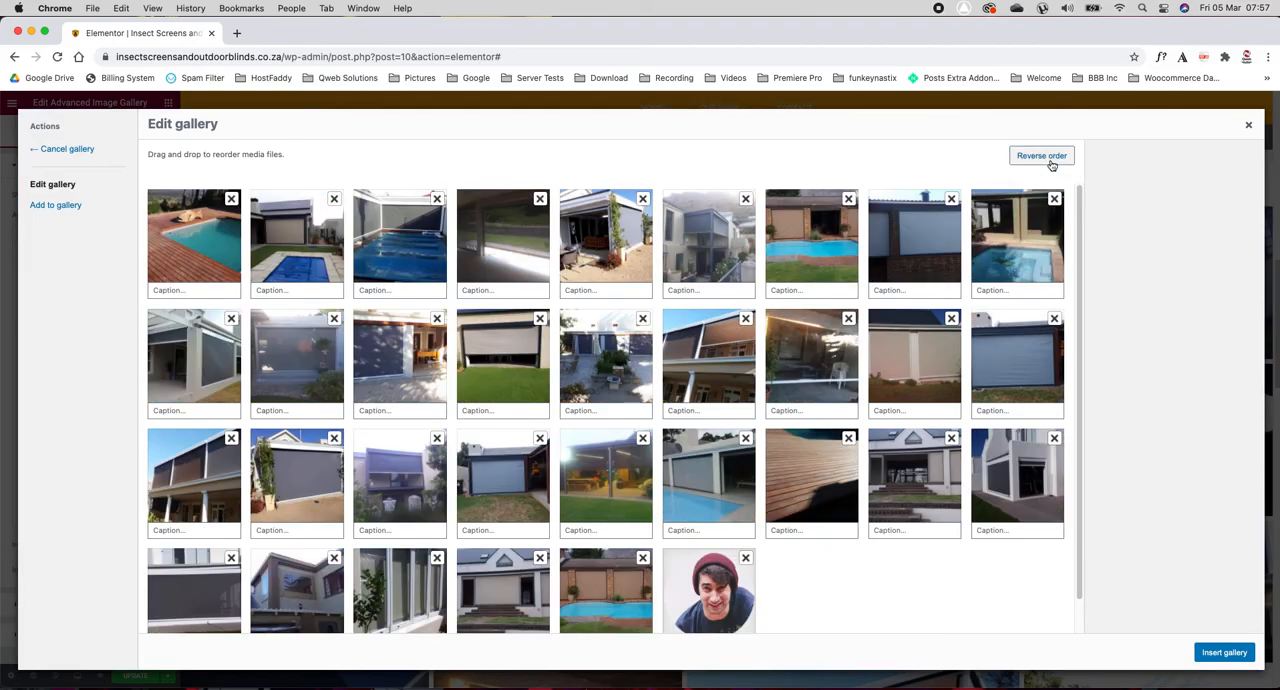
left_click(1049, 162)
left_click(1226, 652)
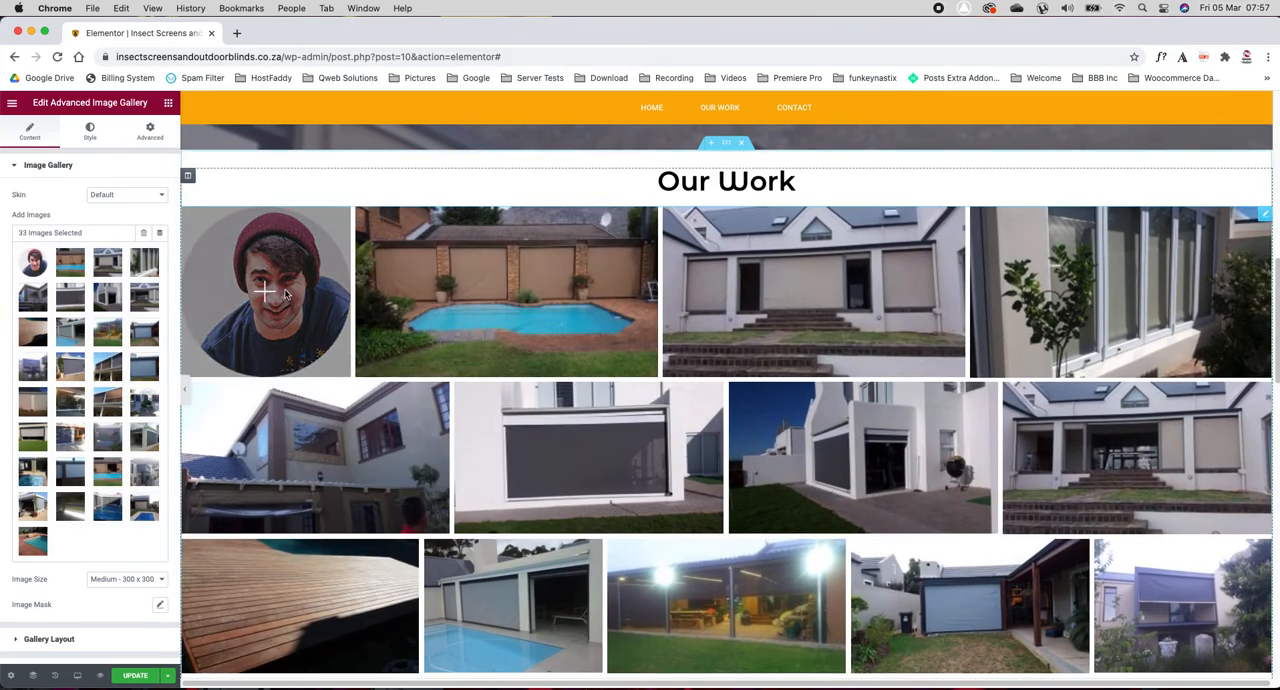
Step: Reopen the "Our Work" gallery for editing, remove the round portrait image in first place, and insert the updated gallery
left_click(155, 262)
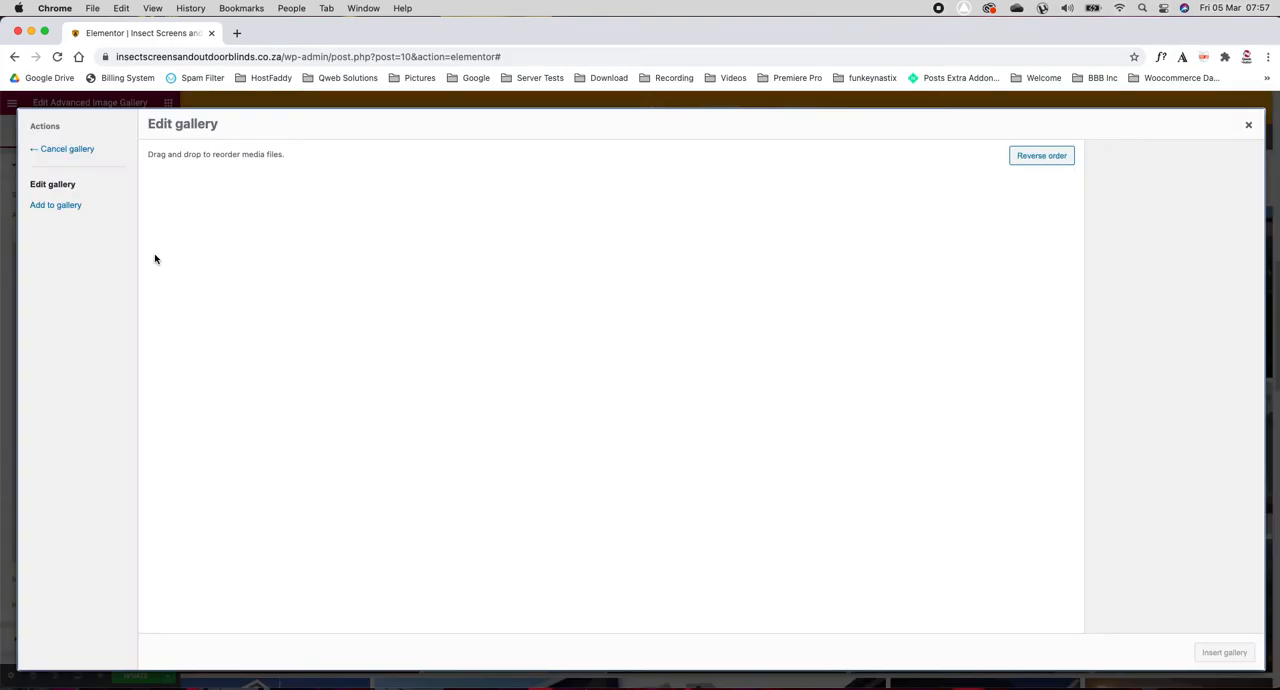
left_click(231, 198)
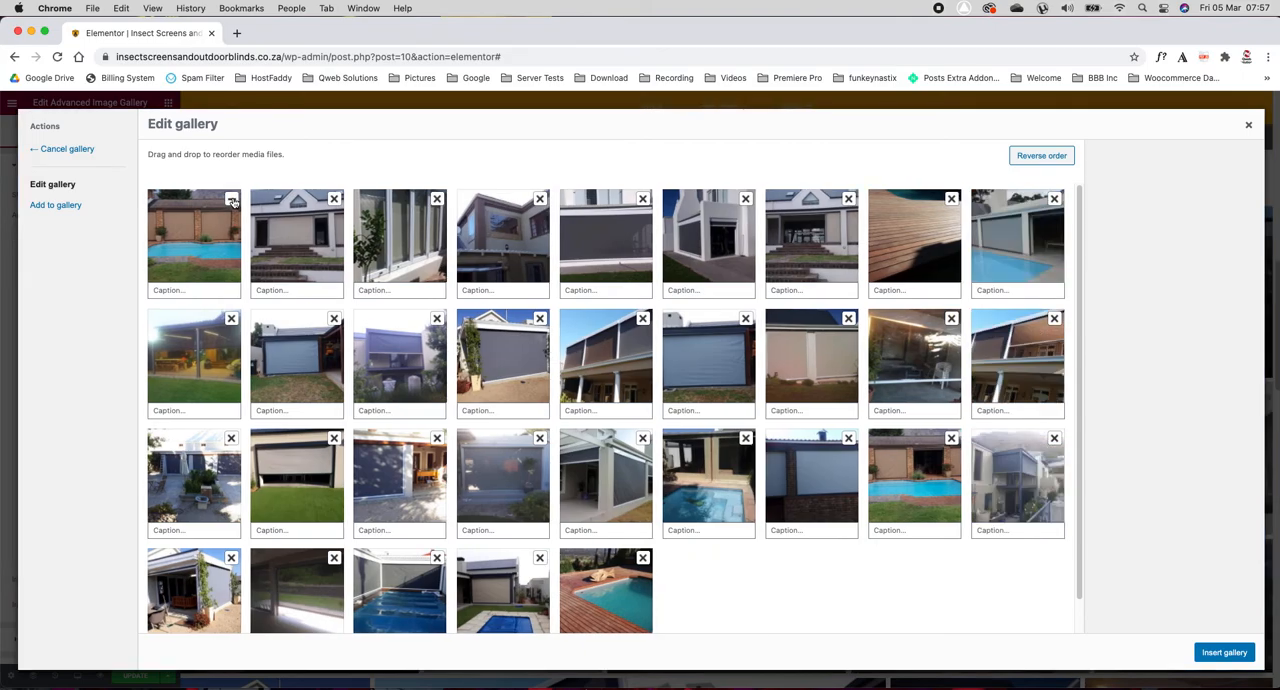
left_click(1224, 653)
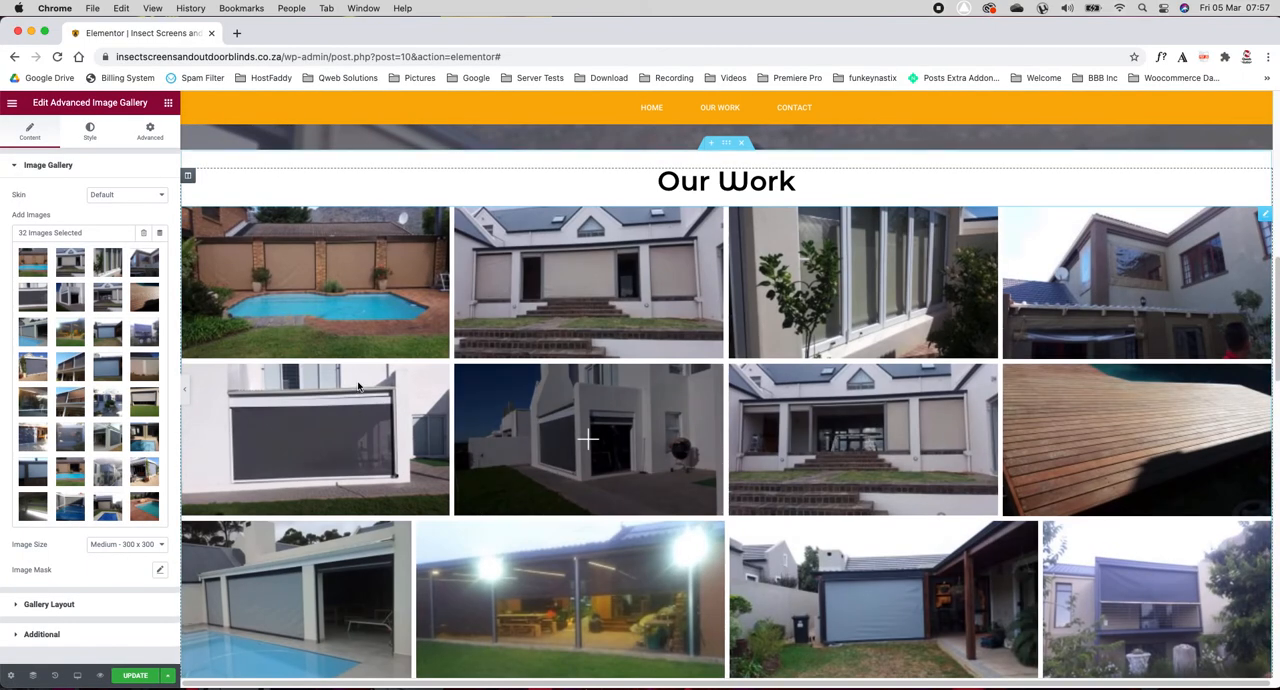
Step: Examine the background settings of the black "Suitable for Restaurants, Lapas, Verandas and Entertainment Areas" section and its heading's content options
scroll(415, 397, "down", 2)
scroll(415, 397, "up", 3)
scroll(415, 397, "down", 4)
scroll(415, 397, "down", 3)
scroll(415, 397, "down", 1)
scroll(415, 397, "down", 3)
scroll(415, 397, "down", 5)
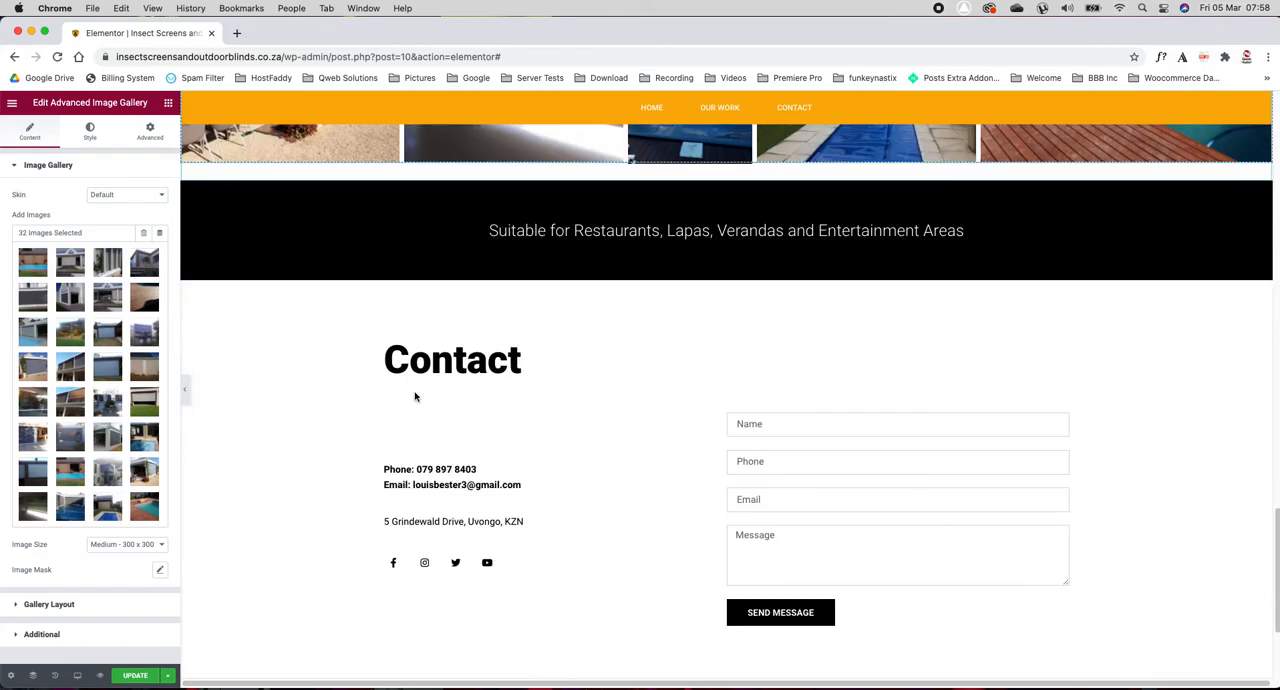
left_click(727, 178)
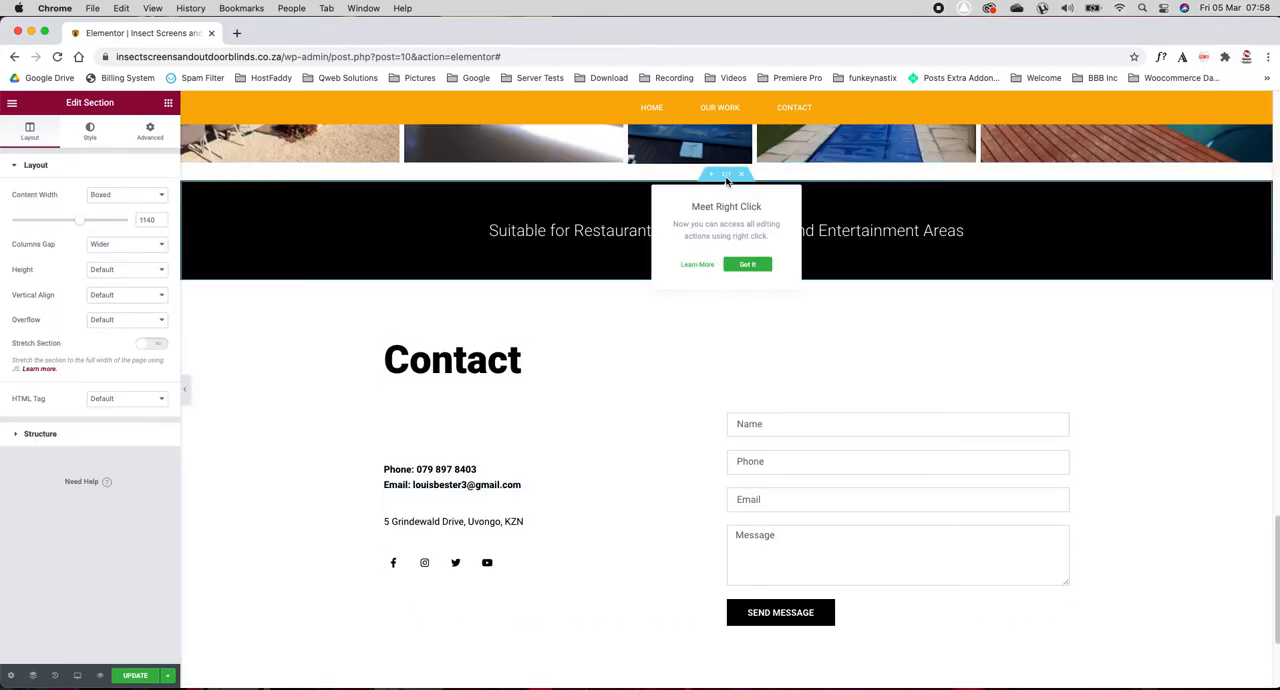
left_click(94, 131)
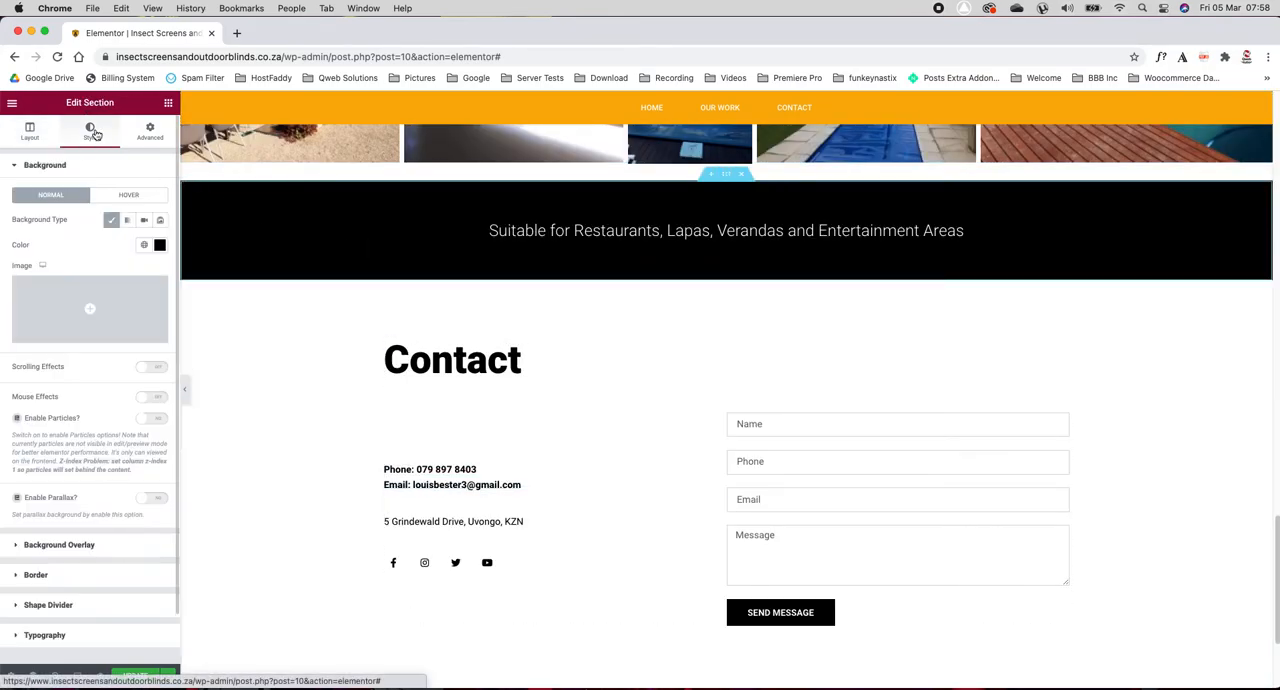
left_click(505, 237)
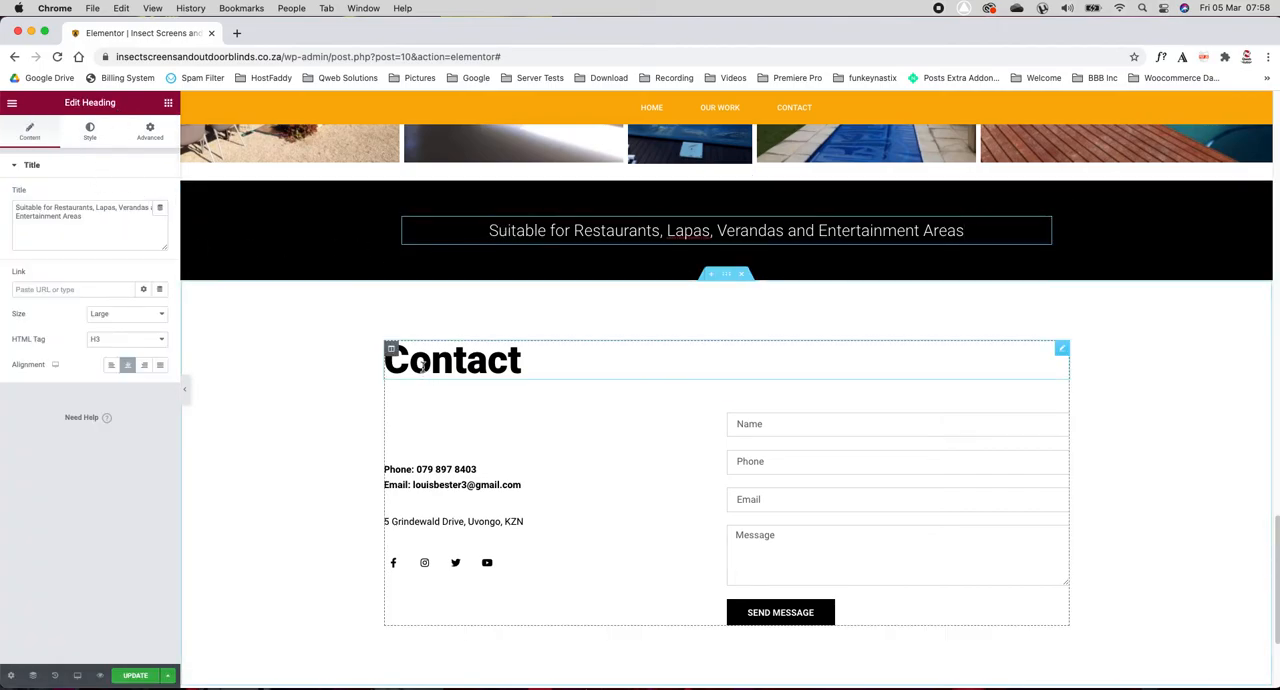
Step: Open the contact form for editing and examine the recipient address in its email settings
left_click(796, 434)
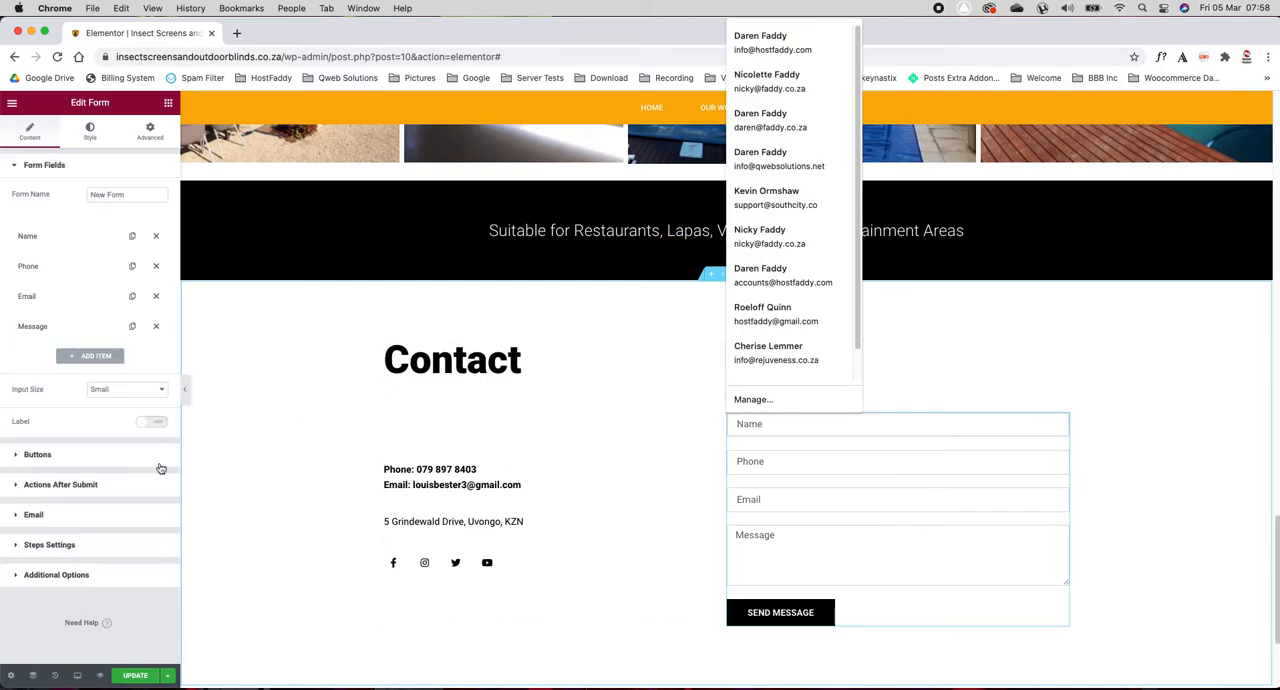
left_click(60, 515)
left_click_drag(102, 297, 3, 297)
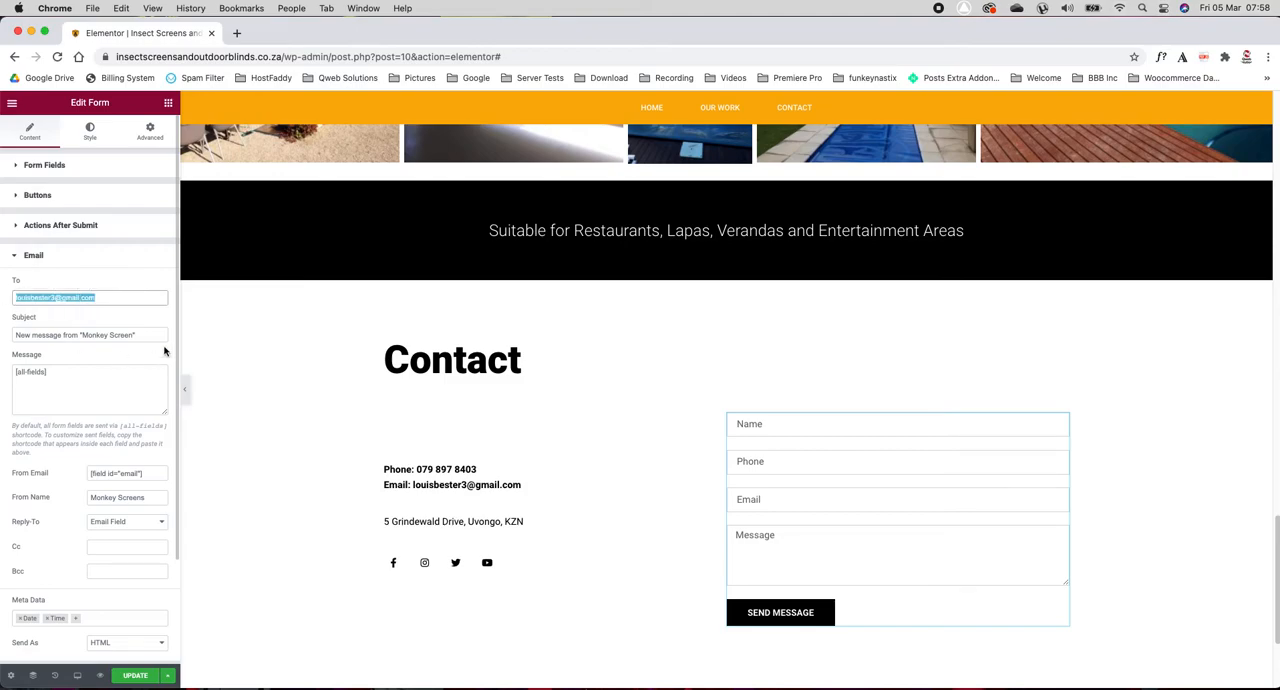
Step: Add an Email-type field with placeholder "Email" and 50% column width to the contact form, and delete it again
left_click(30, 165)
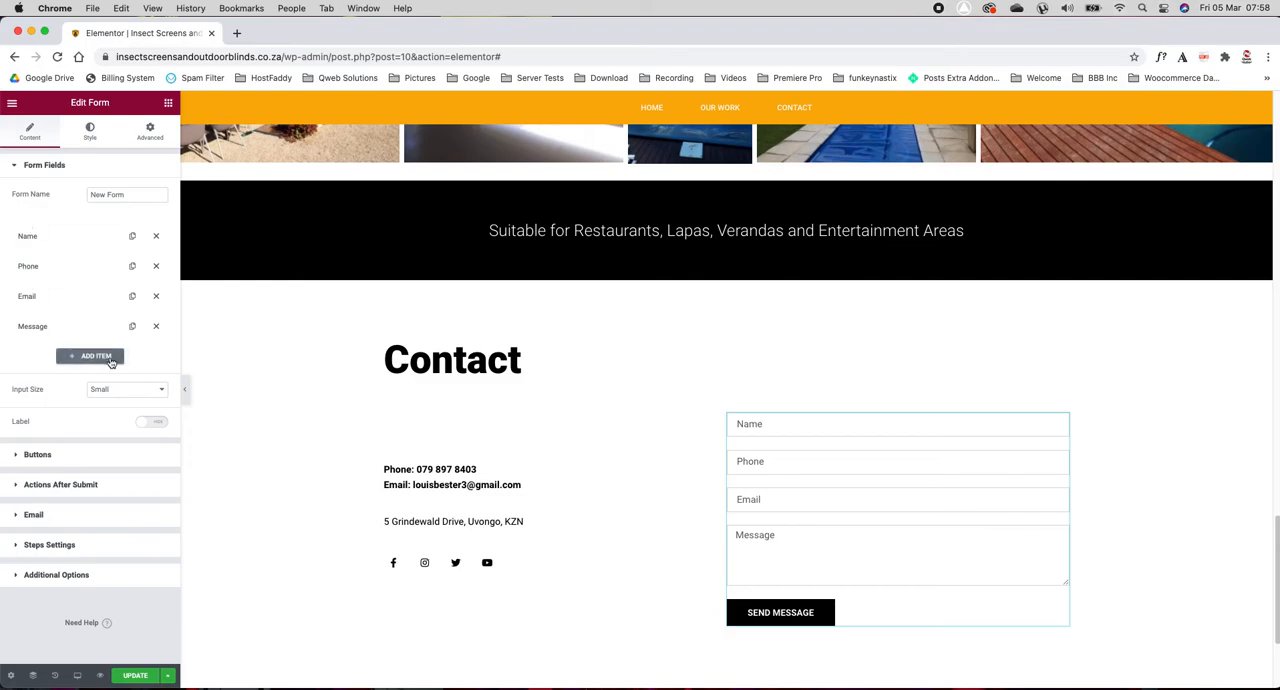
left_click(88, 357)
left_click(122, 411)
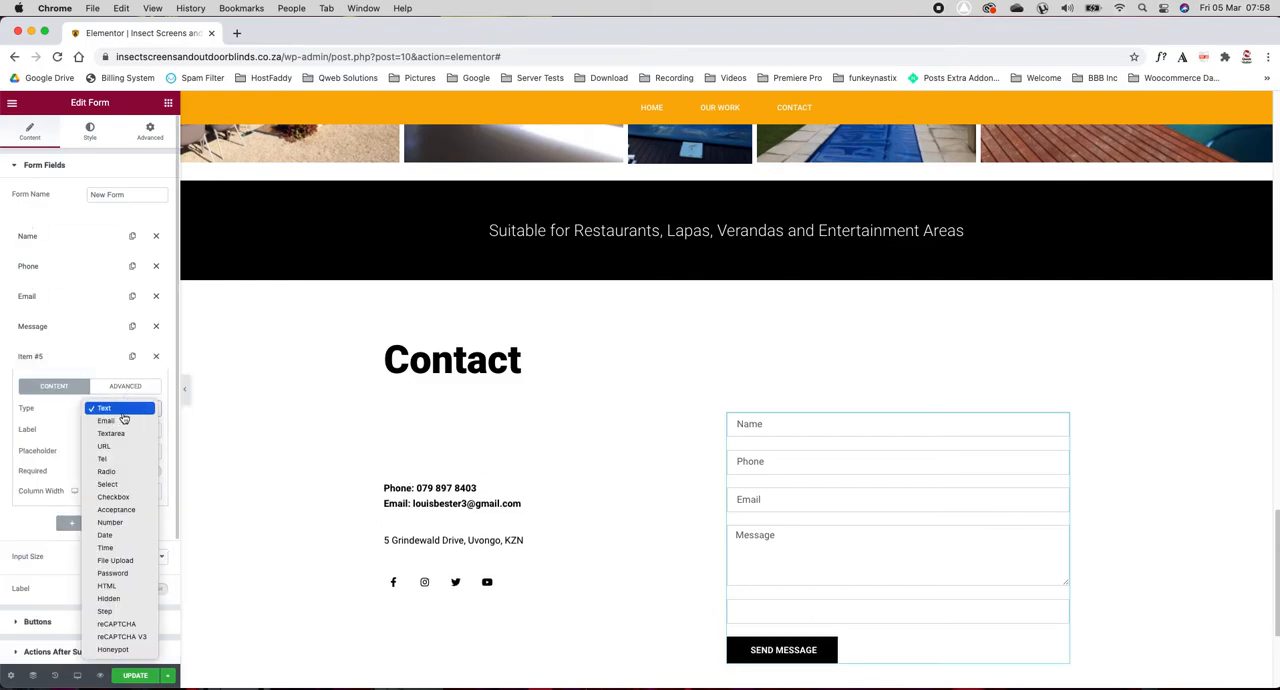
left_click(125, 422)
left_click(110, 449)
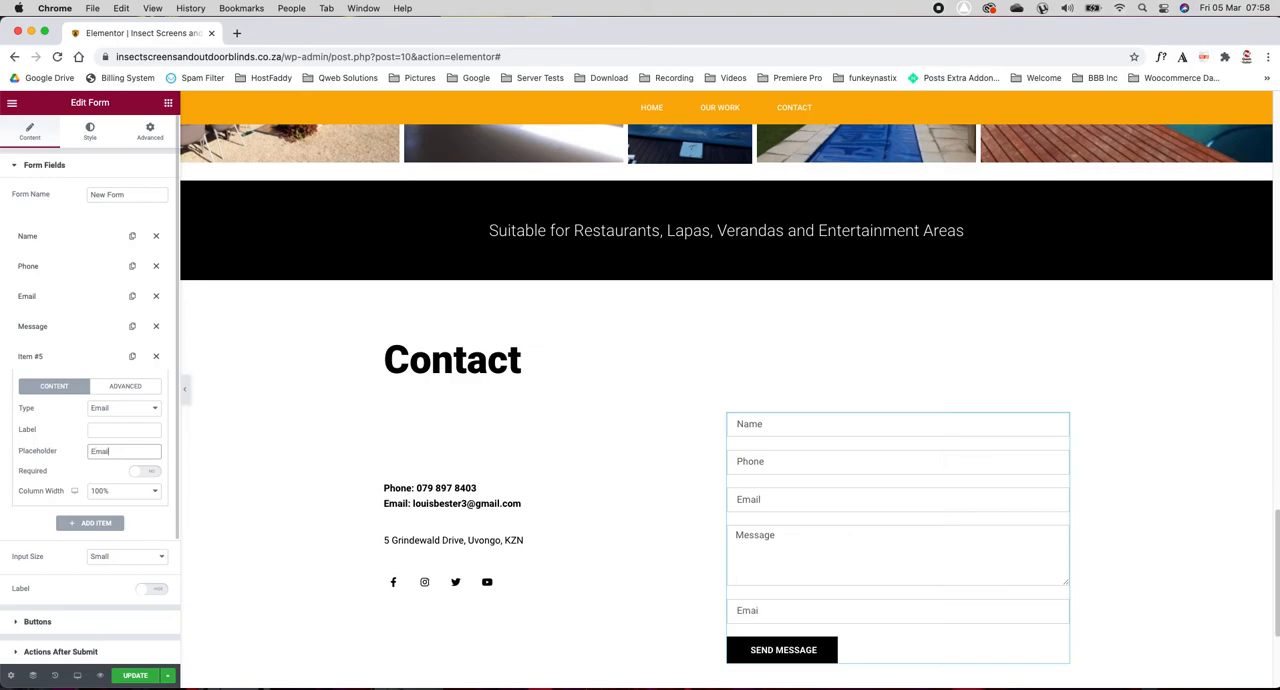
left_click(134, 489)
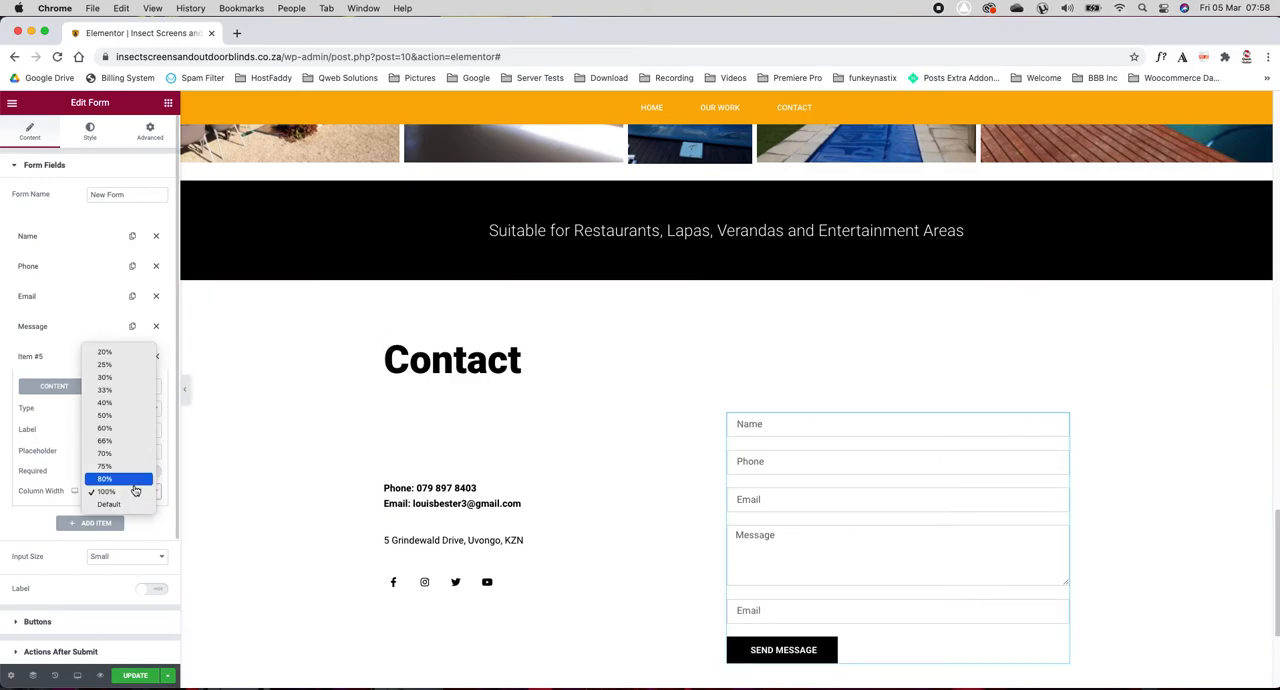
left_click(128, 416)
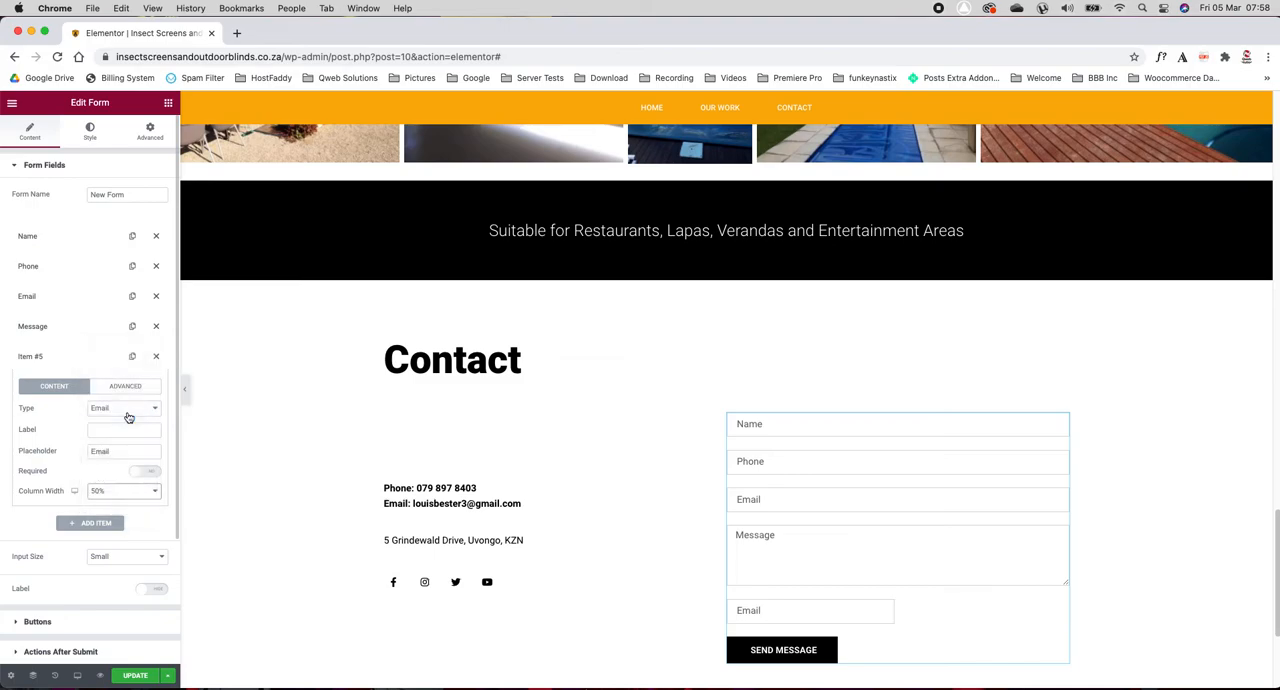
left_click(156, 356)
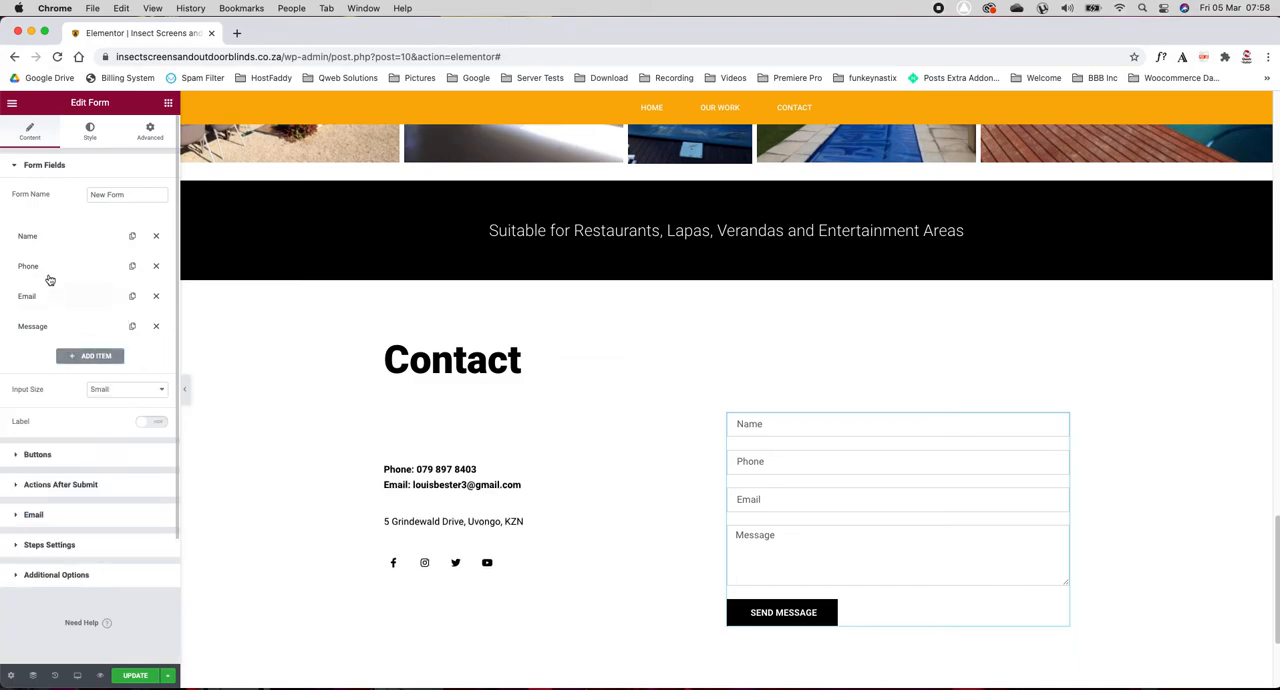
Step: Set the column width of the contact form's Phone field to 50%
left_click(48, 267)
left_click(115, 403)
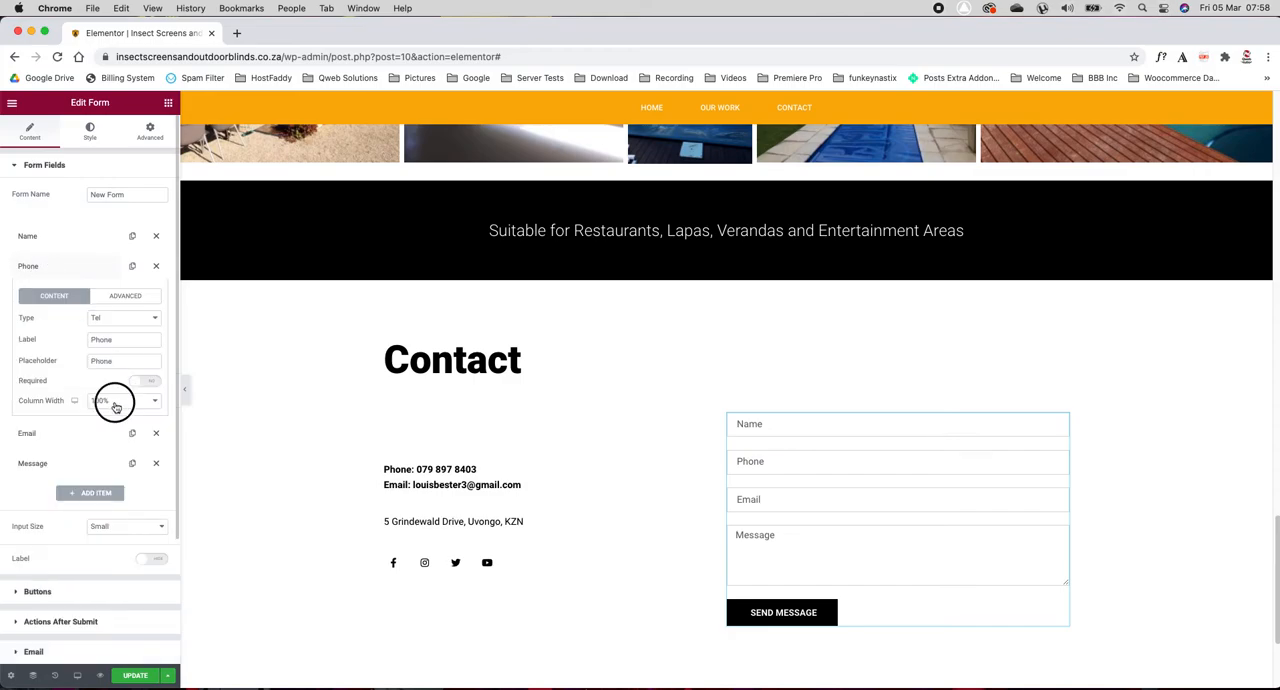
left_click(133, 325)
left_click(54, 270)
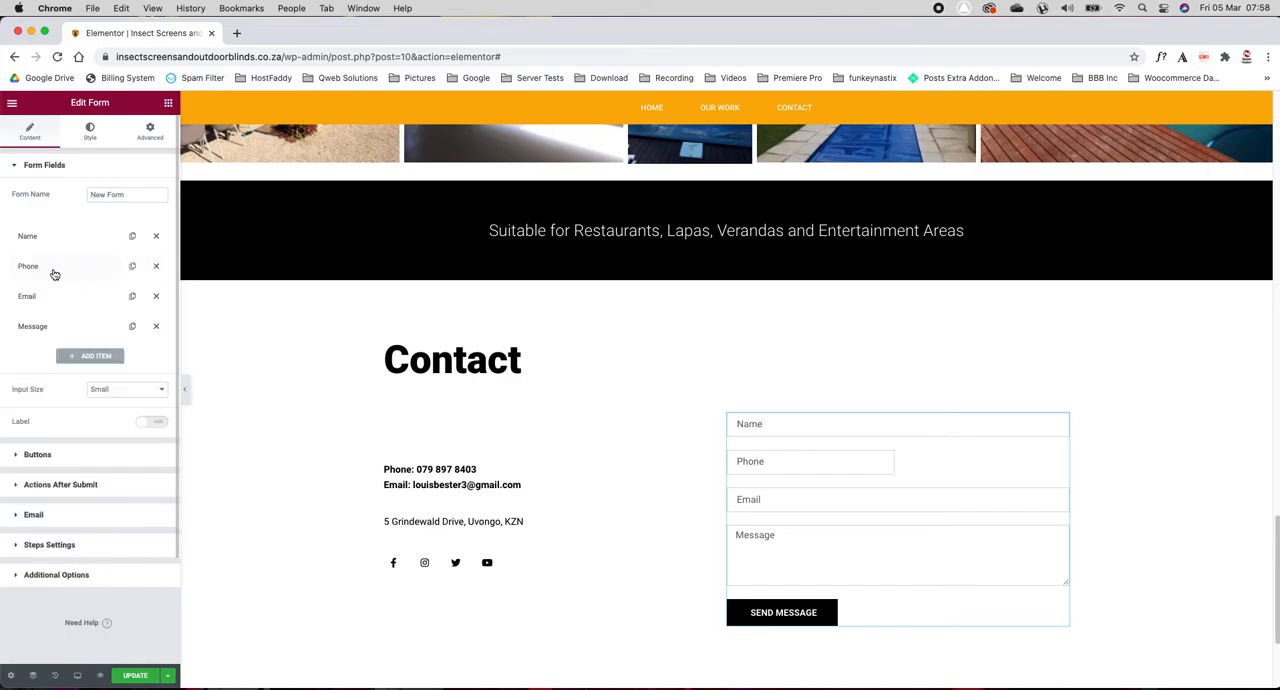
Step: Set the column width of the contact form's Email field to 50%
left_click(55, 303)
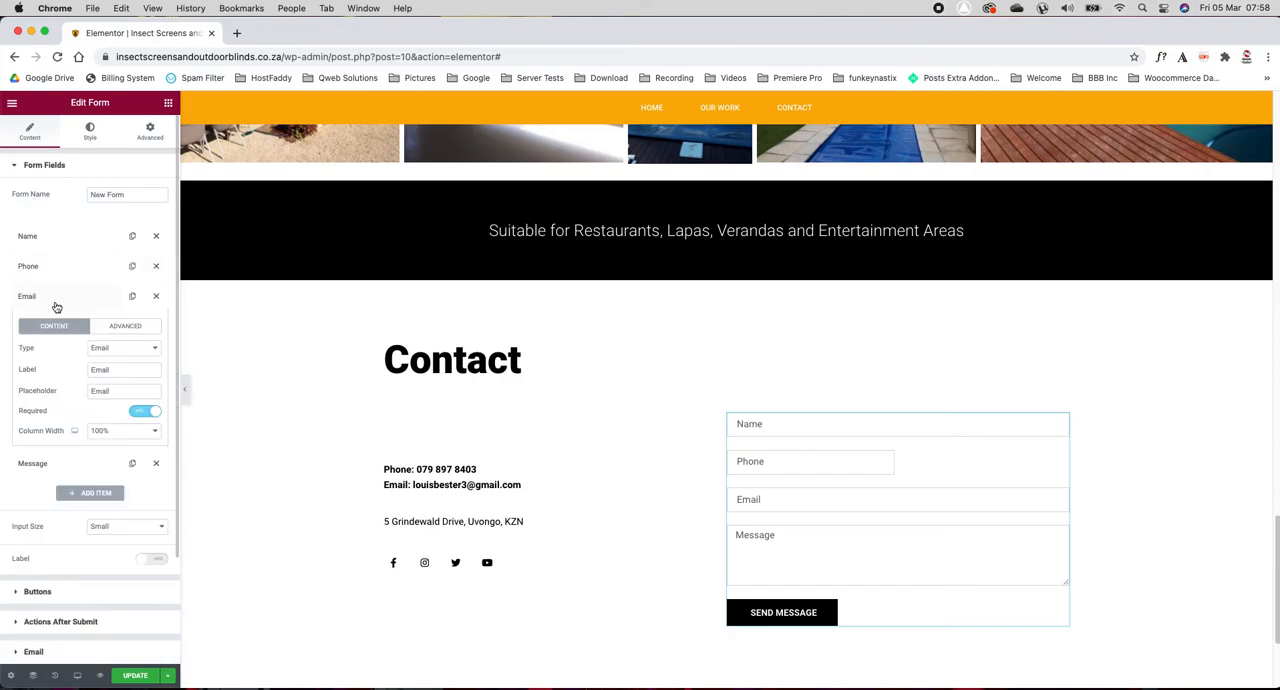
left_click(117, 436)
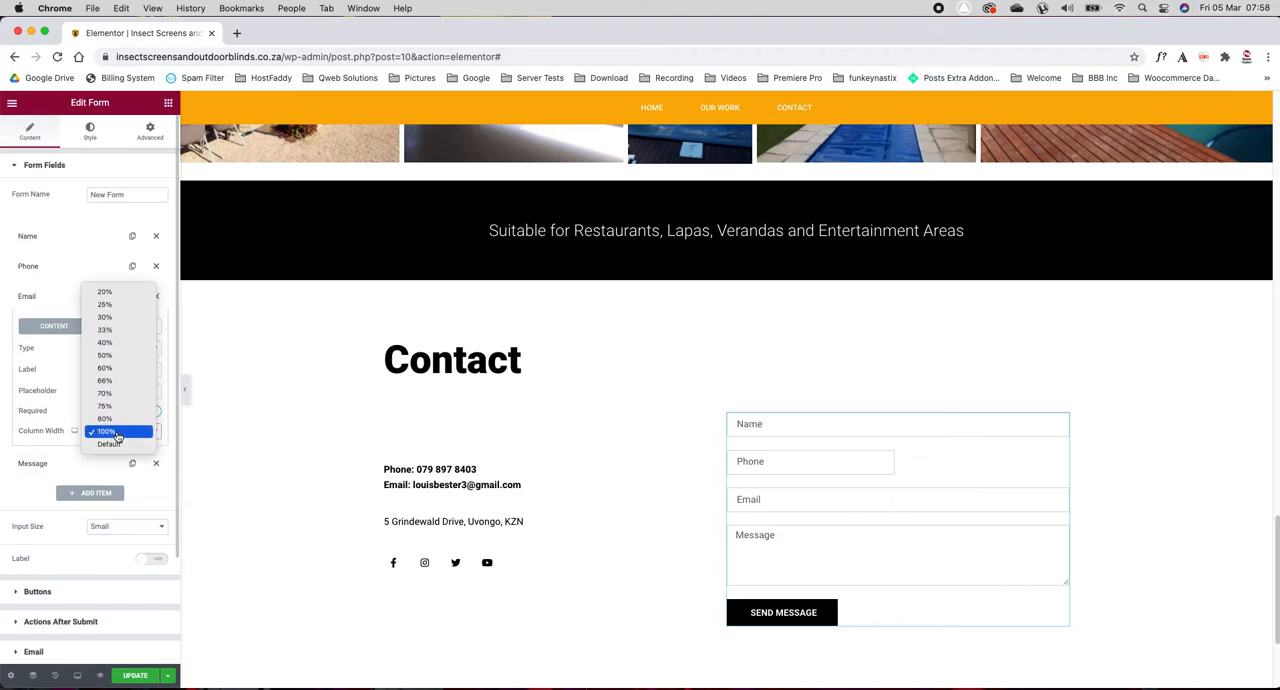
left_click(115, 356)
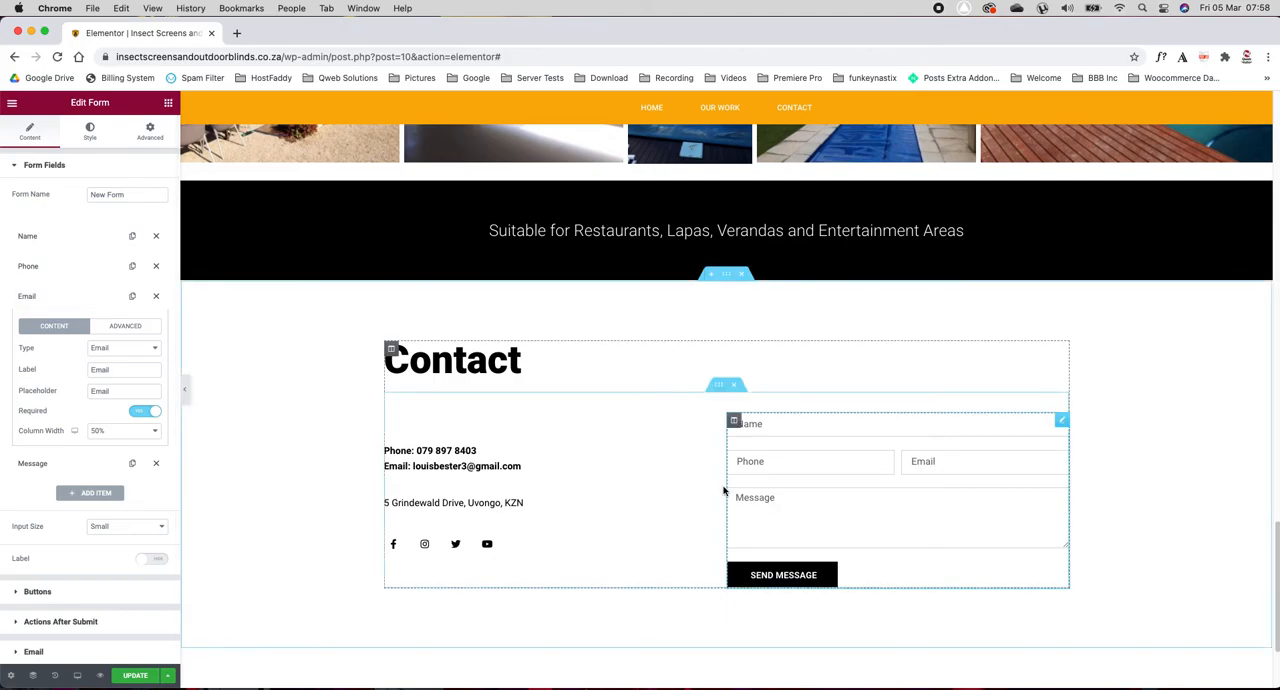
left_click(34, 296)
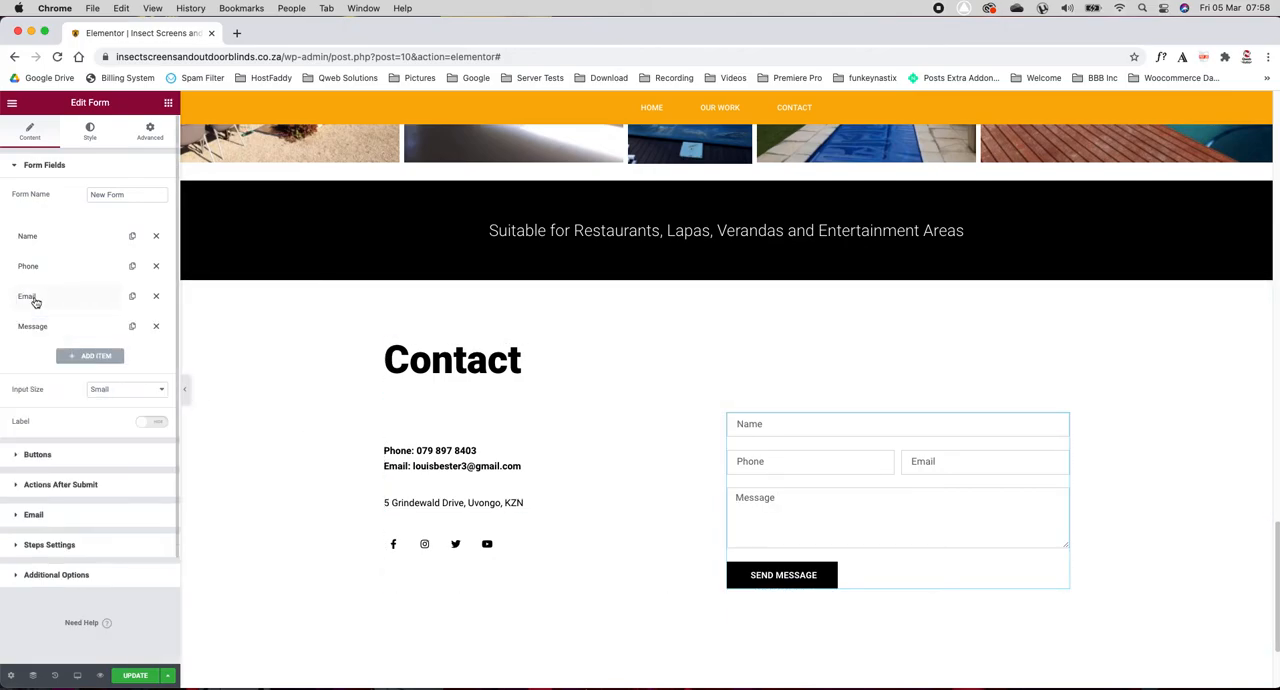
Step: Center the contact form's submit button and select its "Send Message" label text
left_click(36, 456)
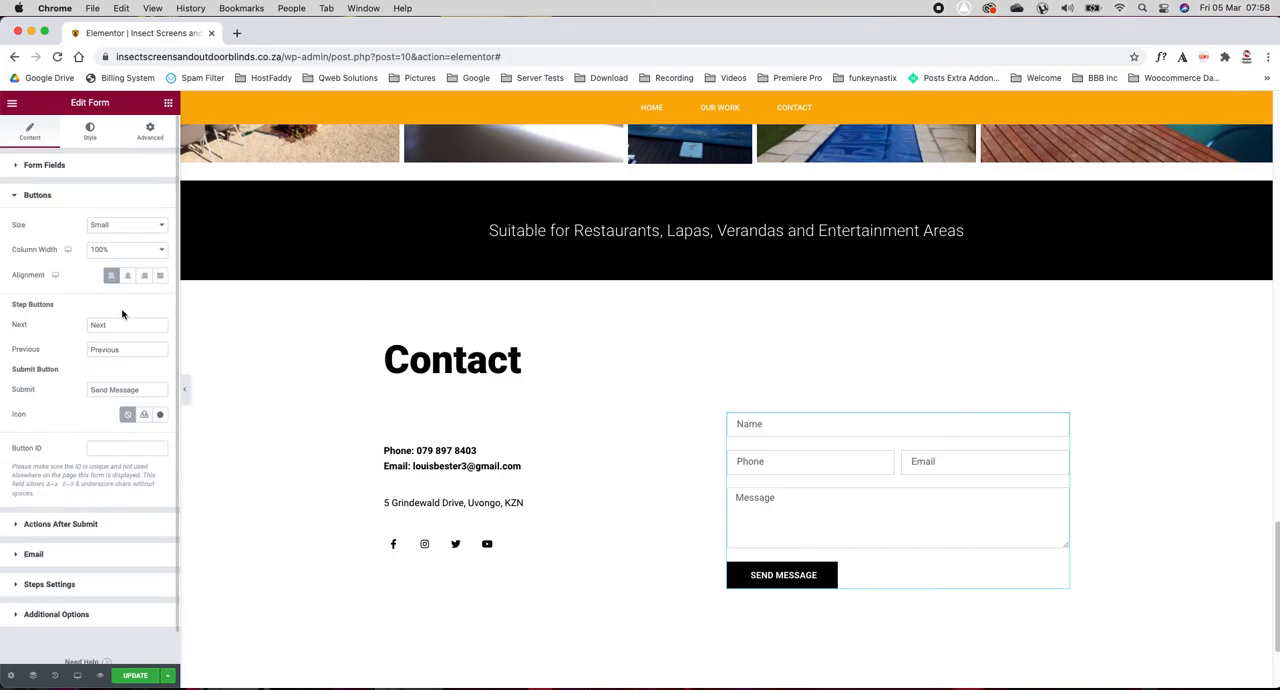
left_click(127, 275)
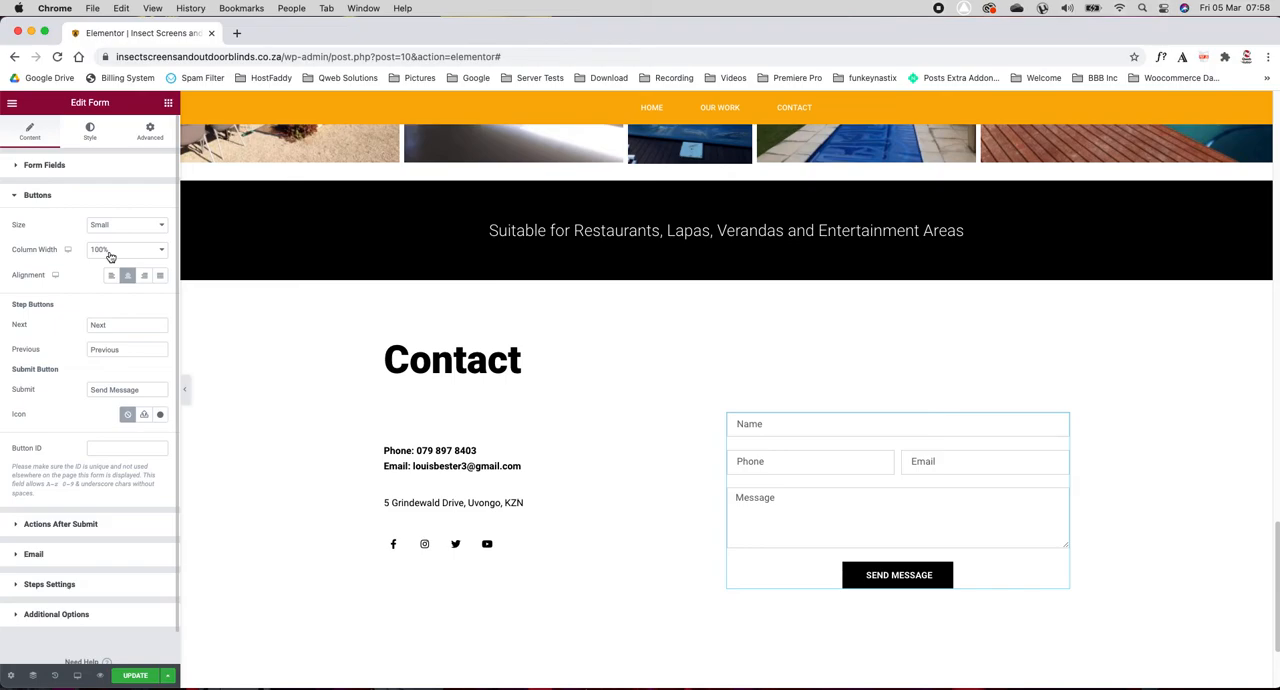
left_click_drag(145, 390, 88, 389)
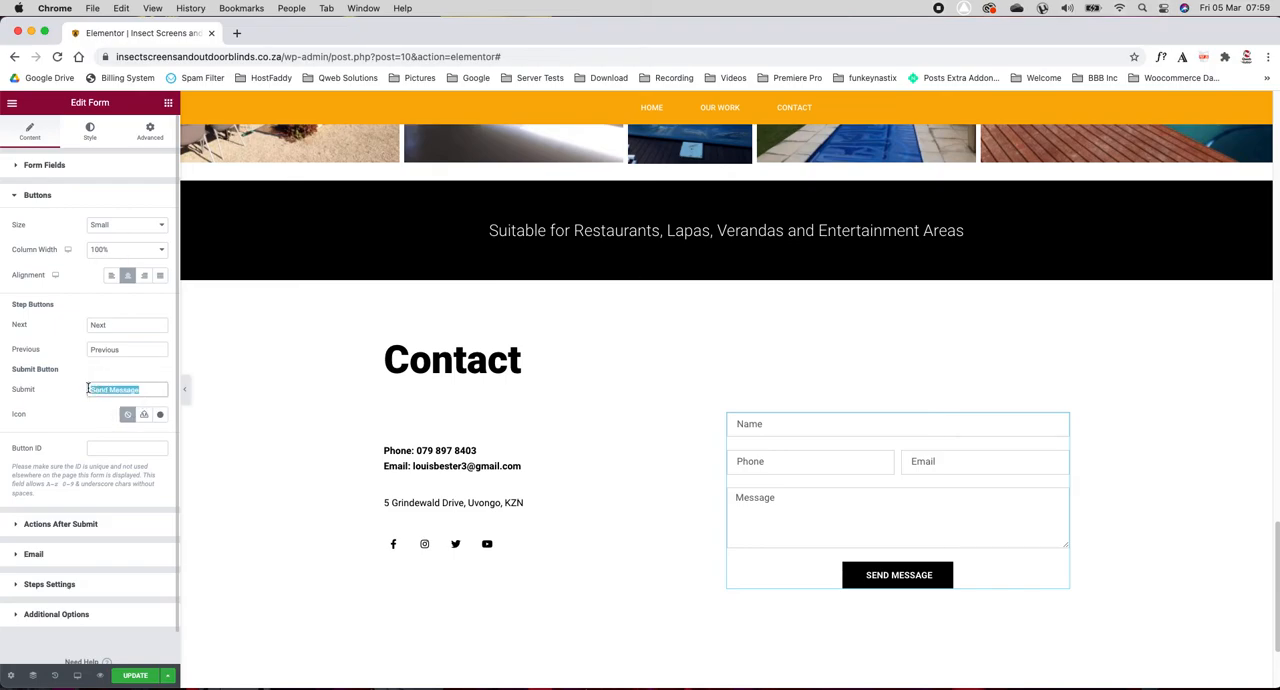
scroll(46, 380, "down", 1)
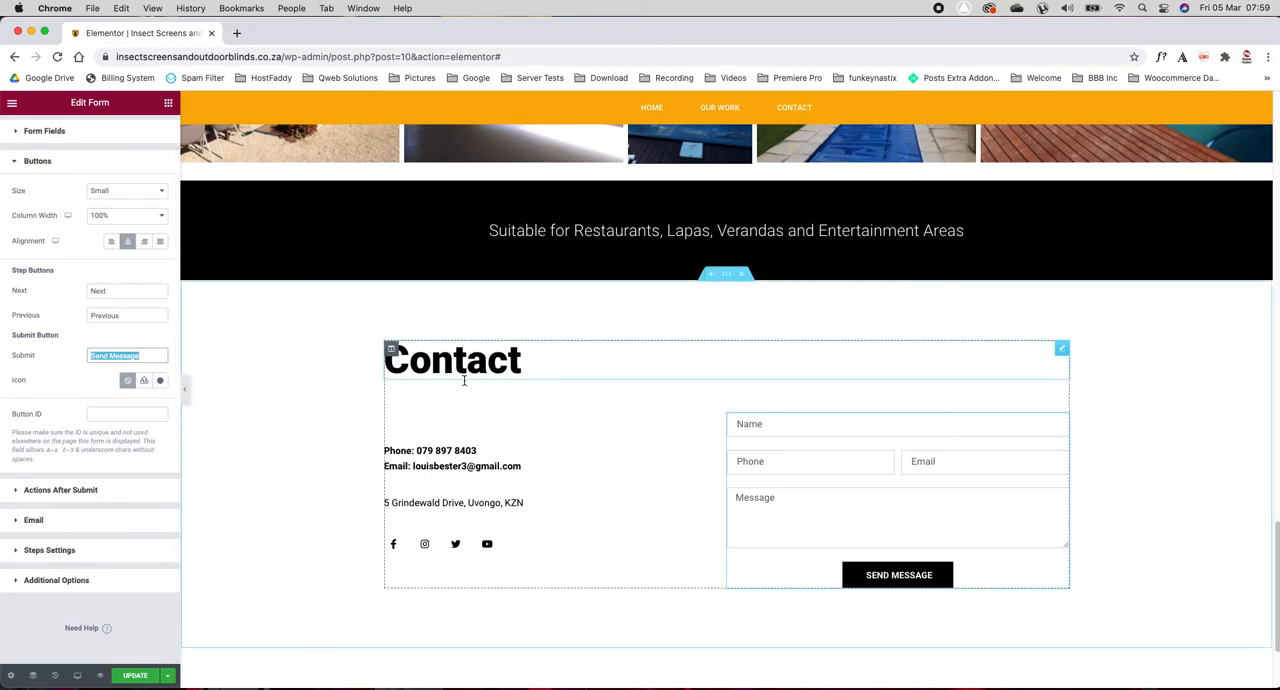
Step: Open the social icons widget in the Contact section and inspect the Facebook item's icon, link and color settings
left_click(489, 546)
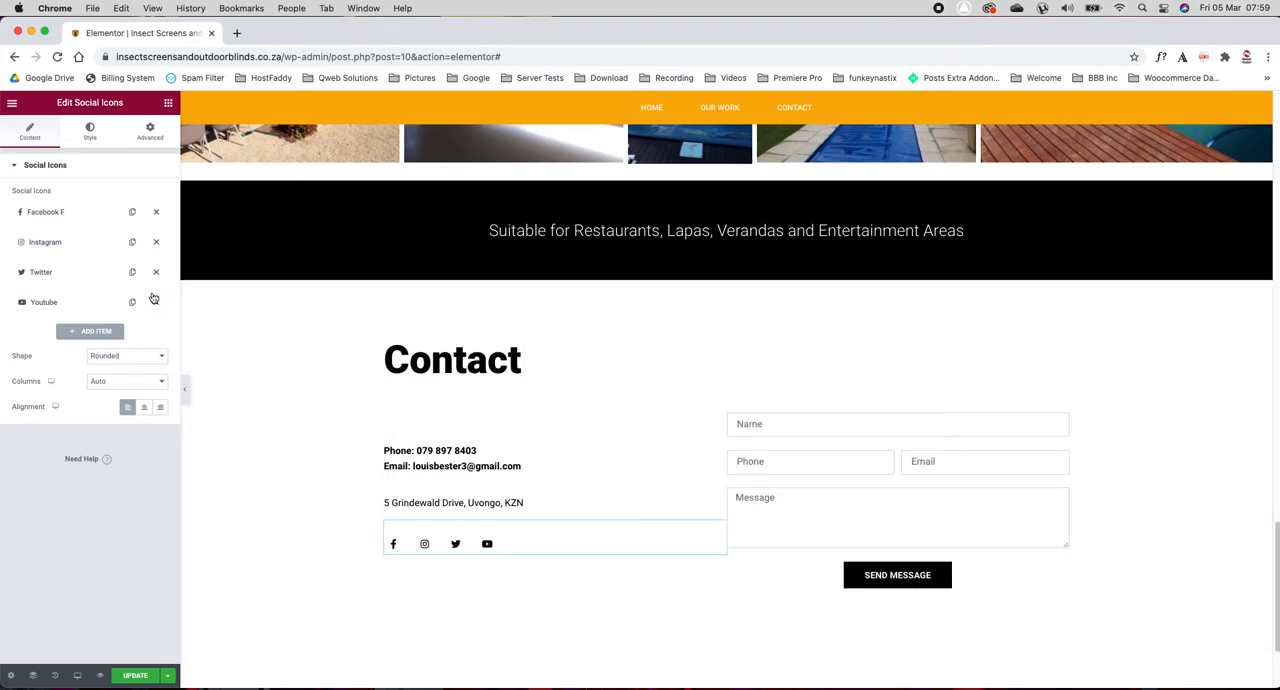
left_click(57, 215)
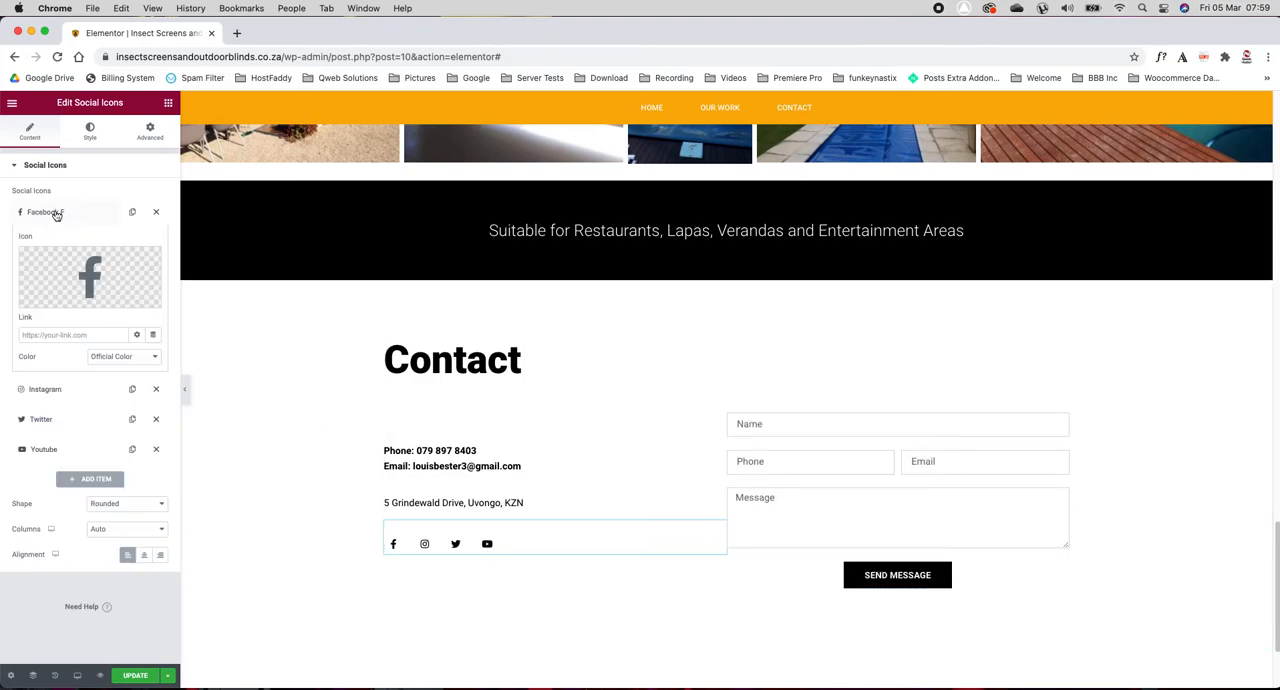
left_click(56, 213)
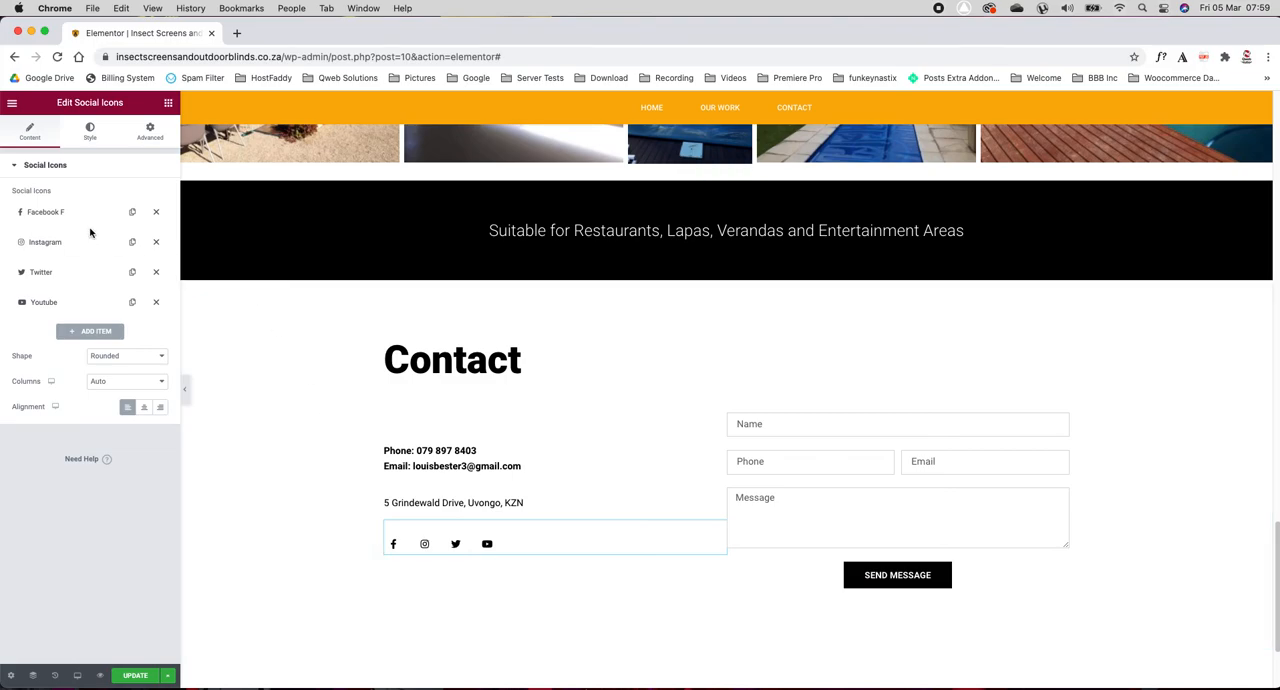
left_click(202, 58)
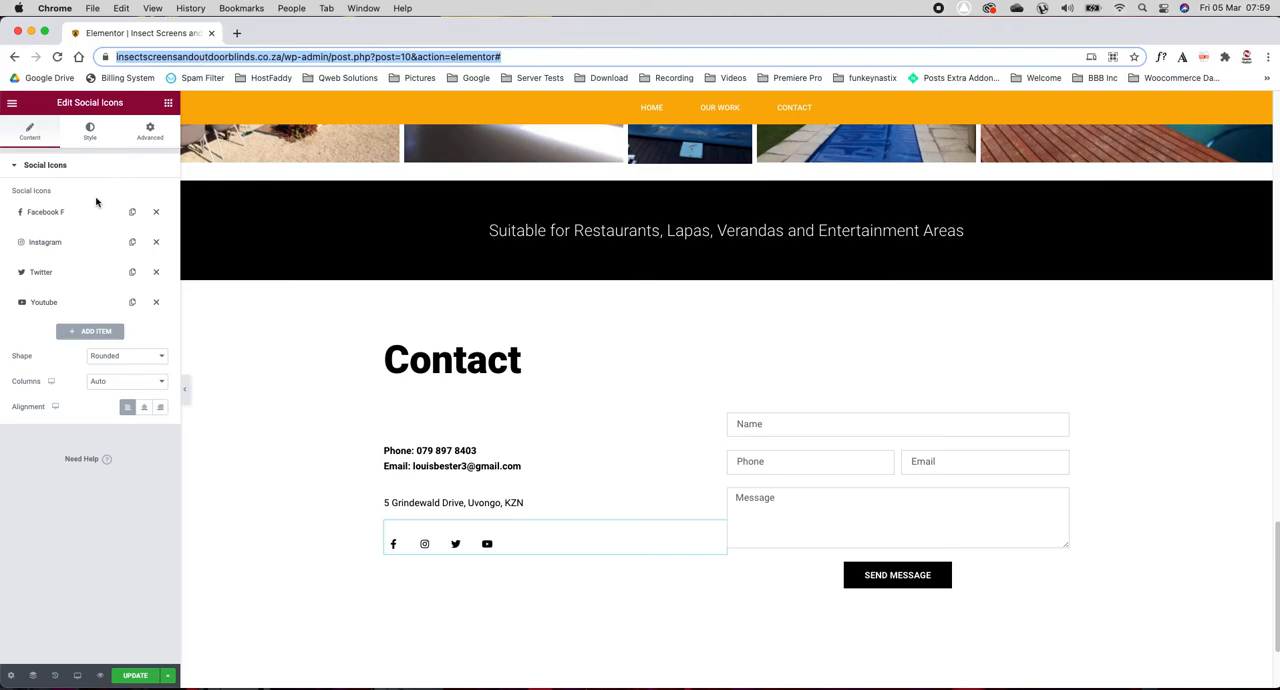
left_click(64, 213)
left_click(60, 334)
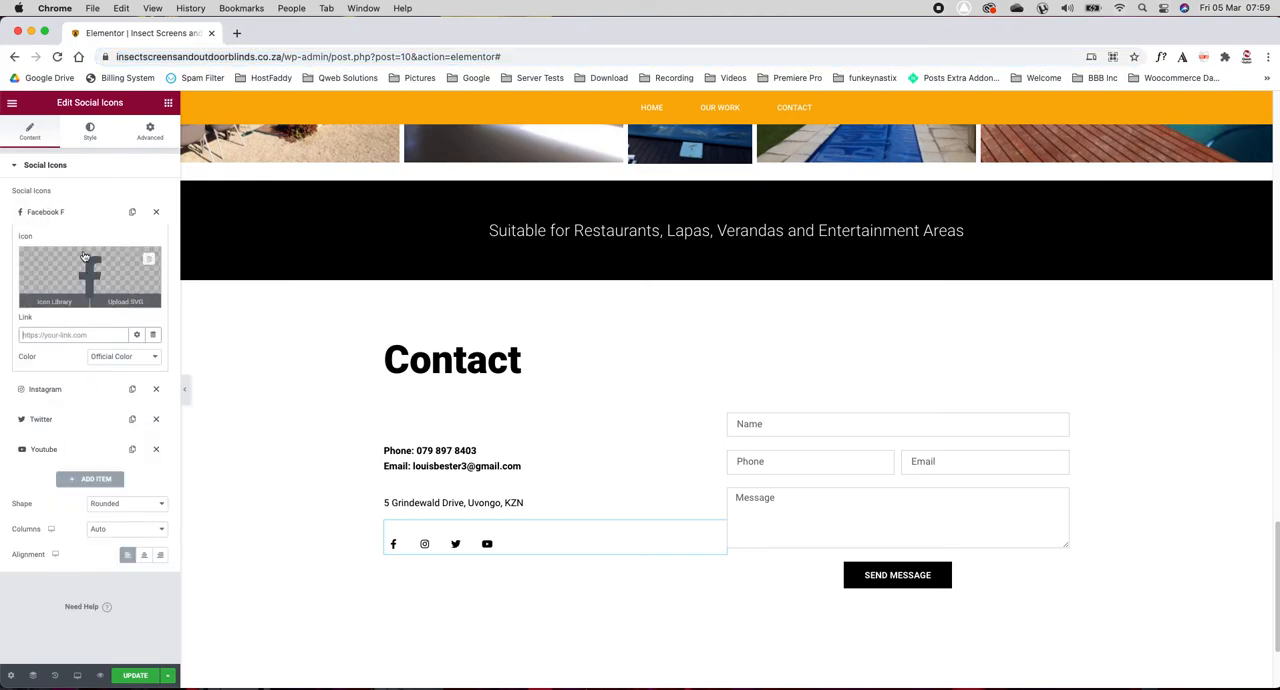
left_click(60, 213)
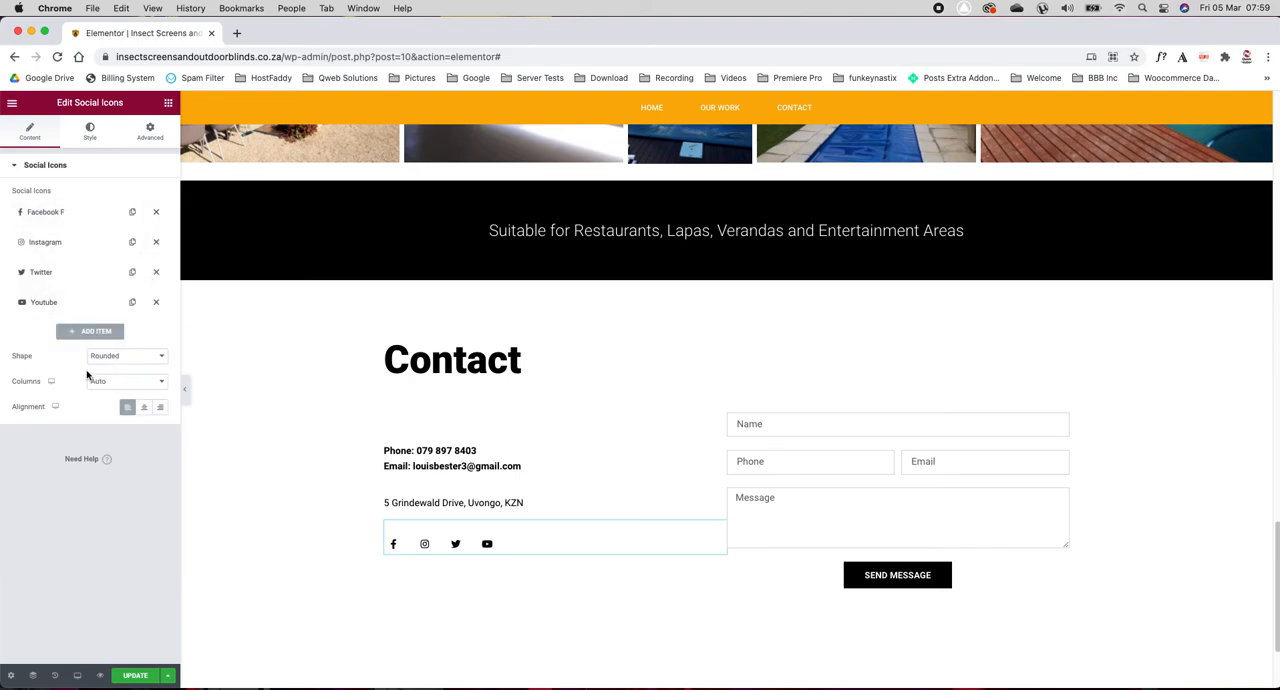
Step: Add a new item to the social icons and delete it again
left_click(90, 331)
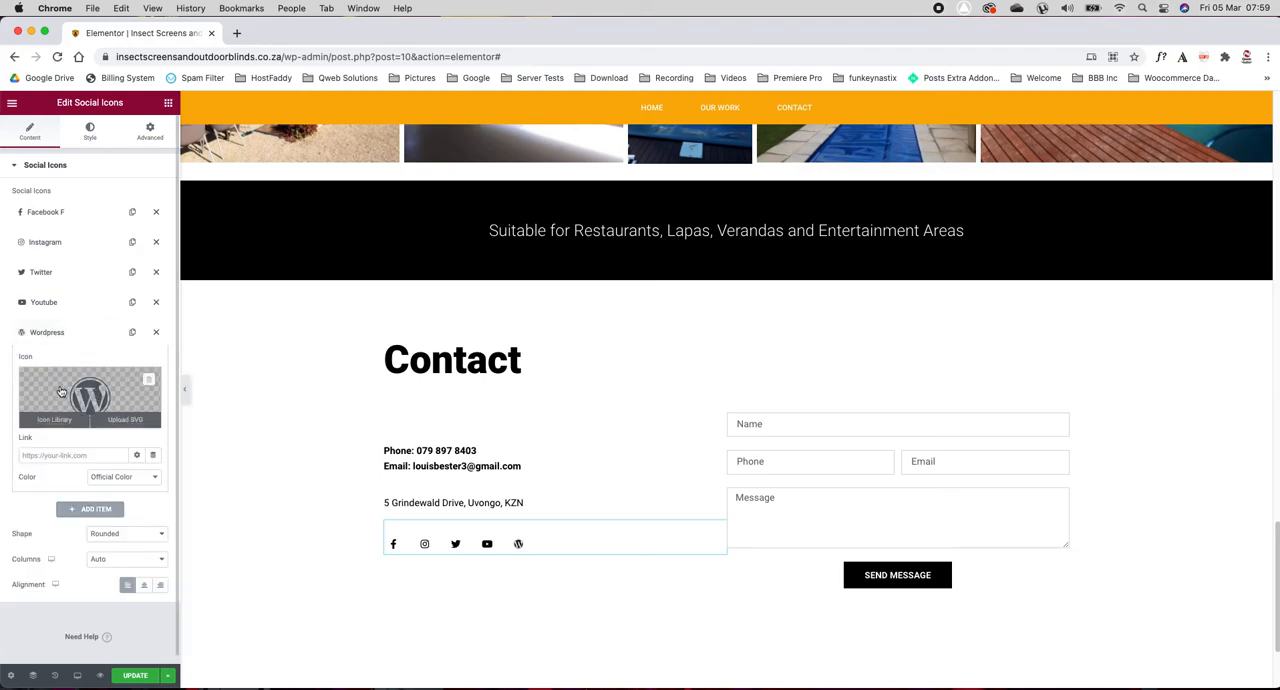
left_click(156, 333)
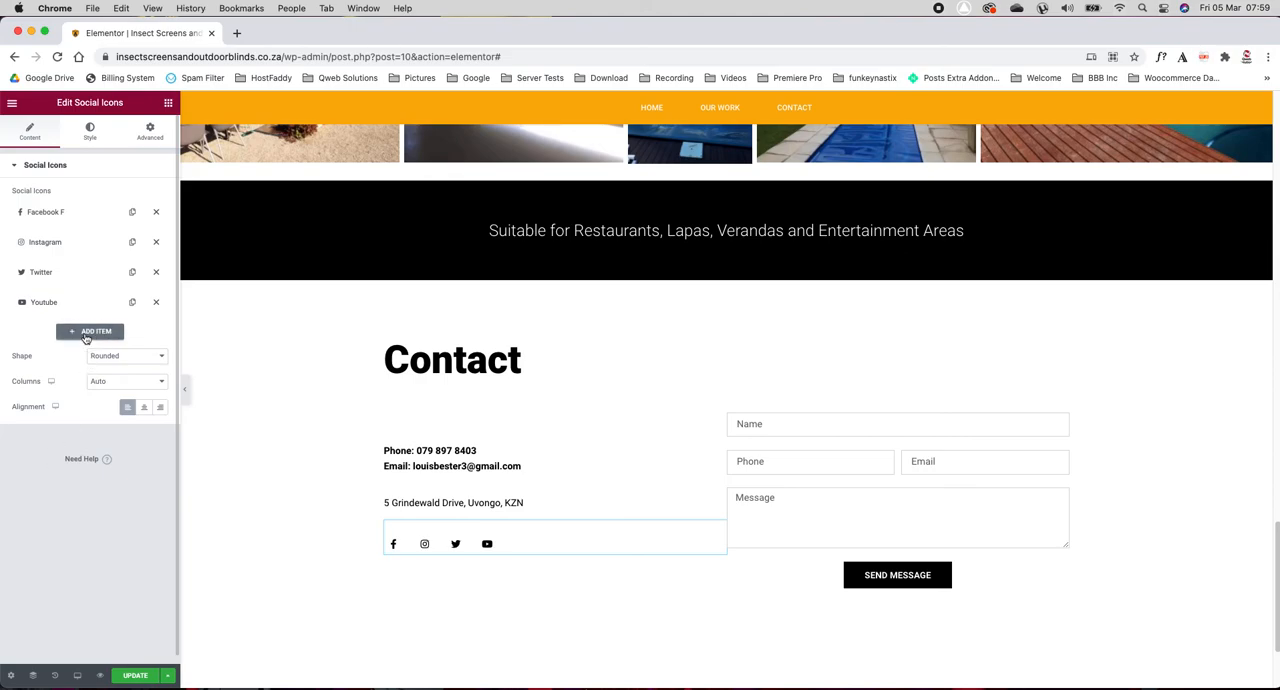
Step: Add a new item to the social icons, set its icon to Pinterest from the icon library, and collapse its settings
left_click(86, 336)
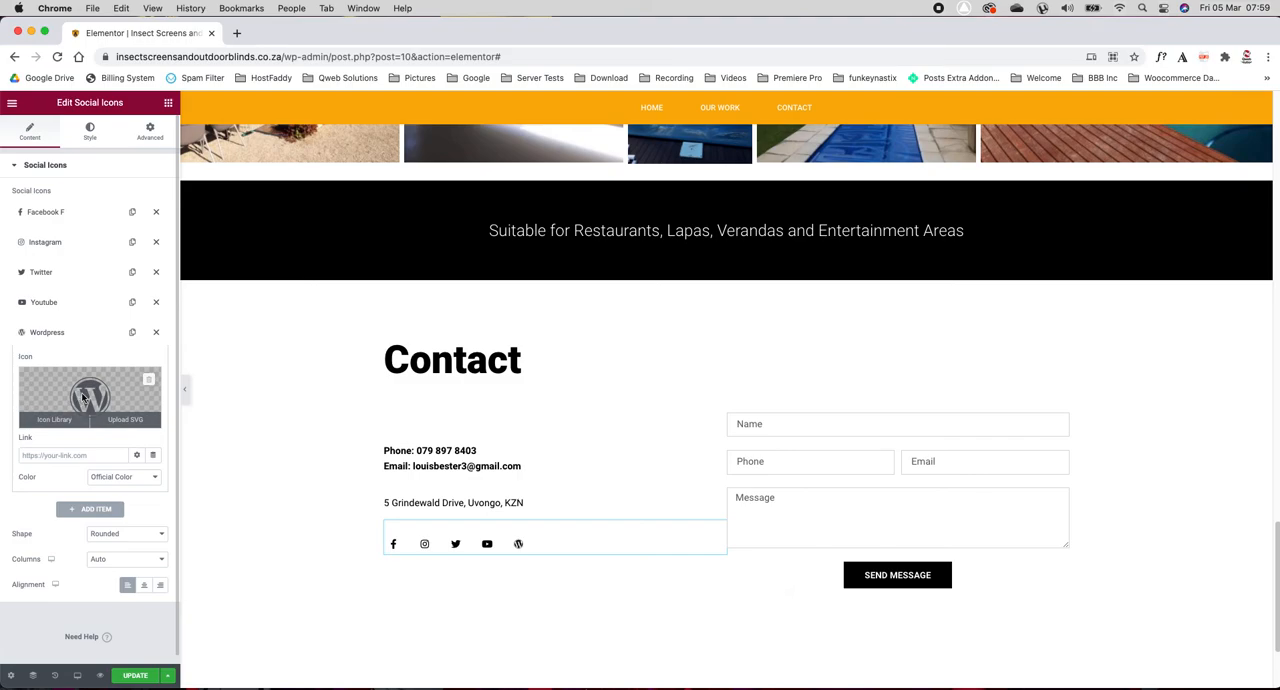
left_click(57, 419)
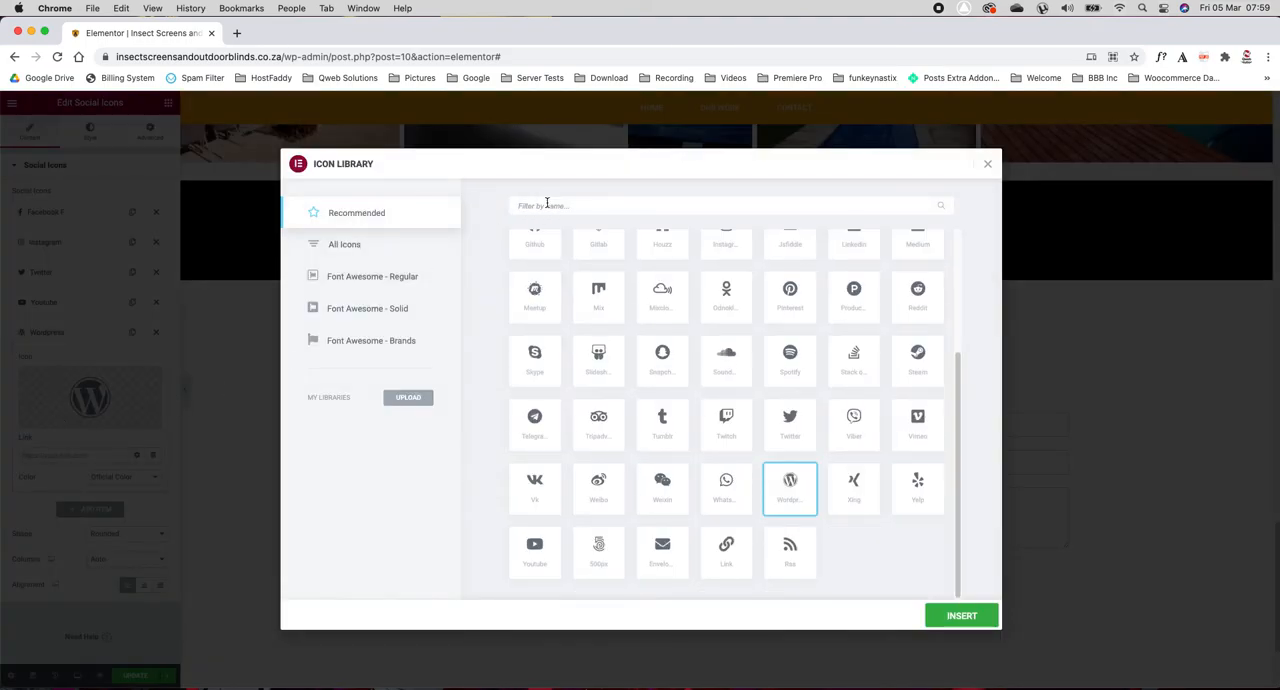
left_click(547, 204)
type("pin")
left_click(537, 289)
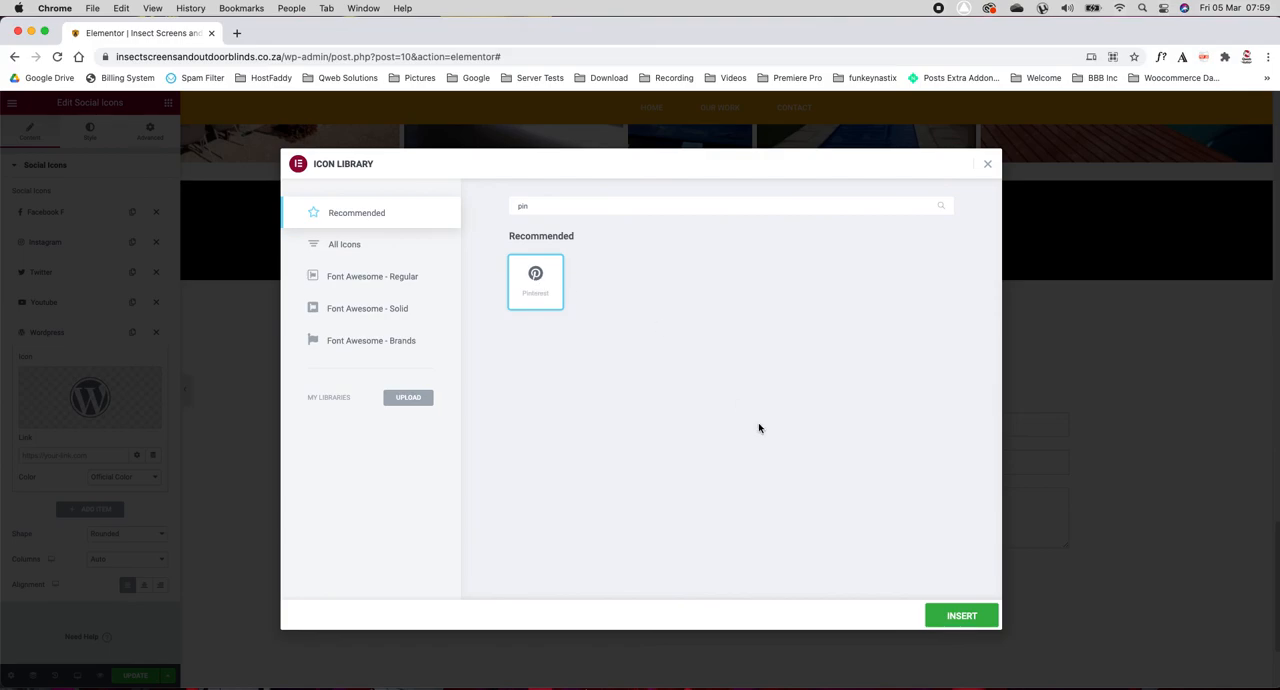
left_click(972, 615)
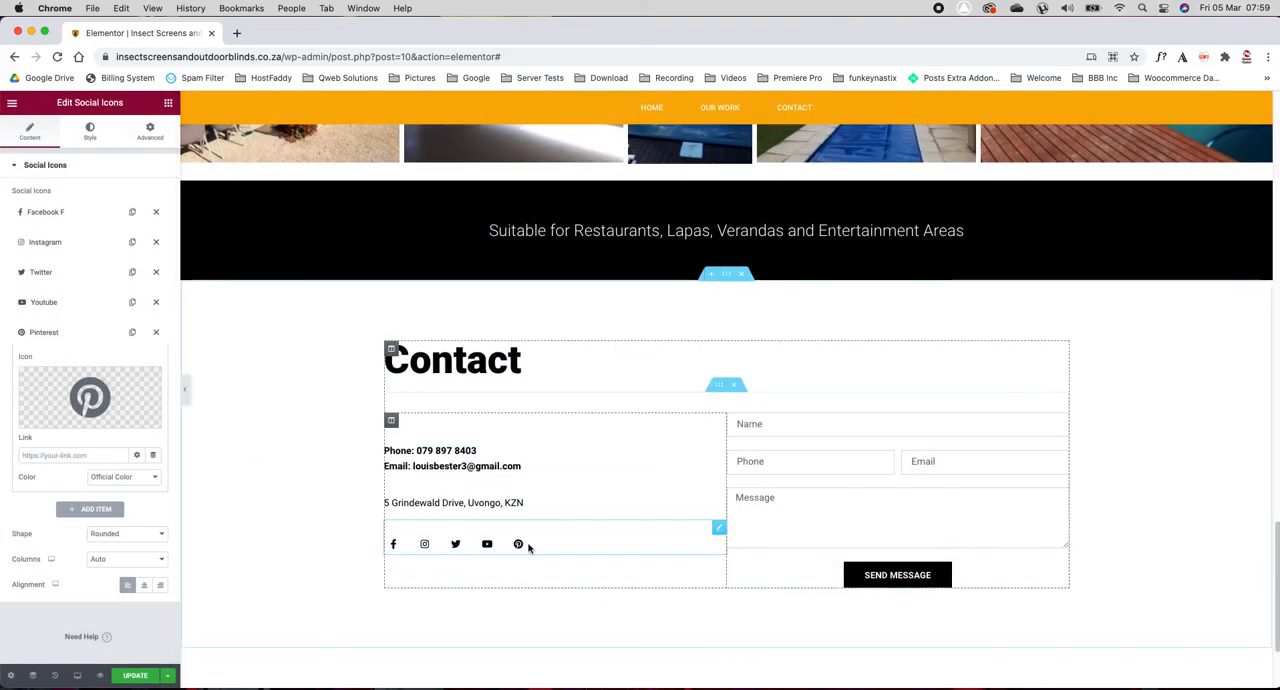
left_click(52, 333)
left_click(51, 335)
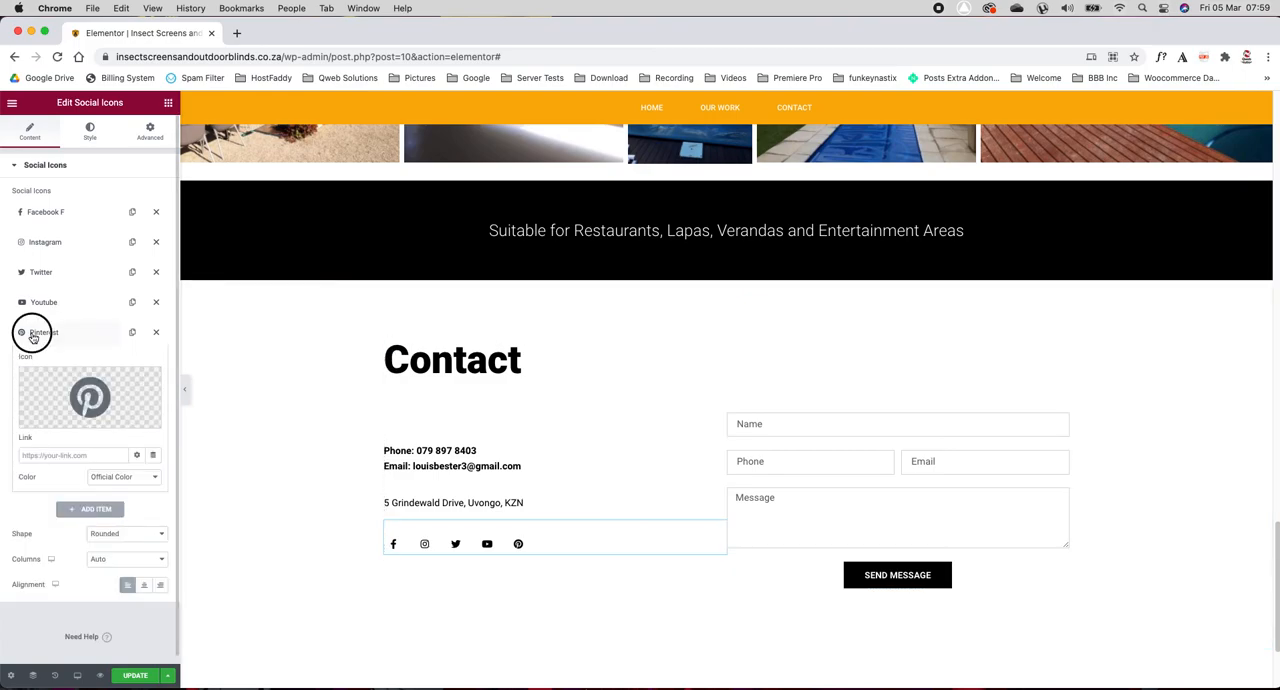
left_click(33, 336)
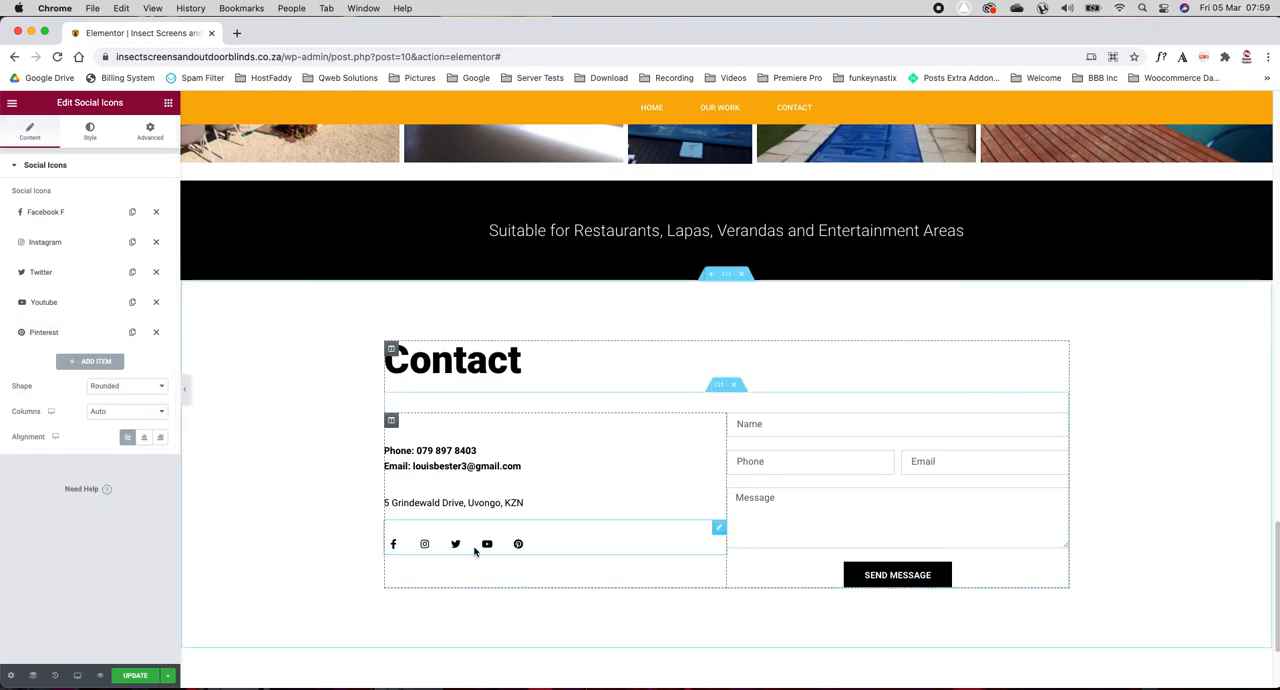
scroll(474, 549, "down", 3)
scroll(474, 551, "up", 8)
scroll(474, 551, "up", 15)
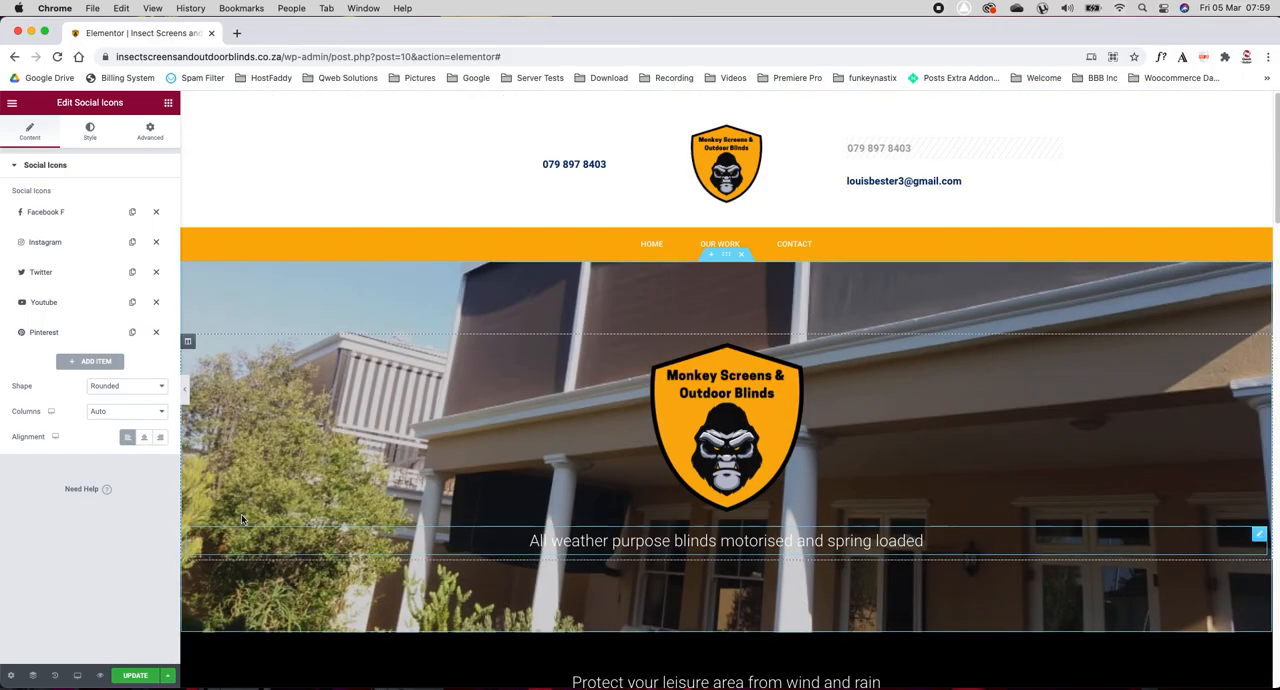
scroll(415, 325, "down", 15)
scroll(415, 325, "up", 13)
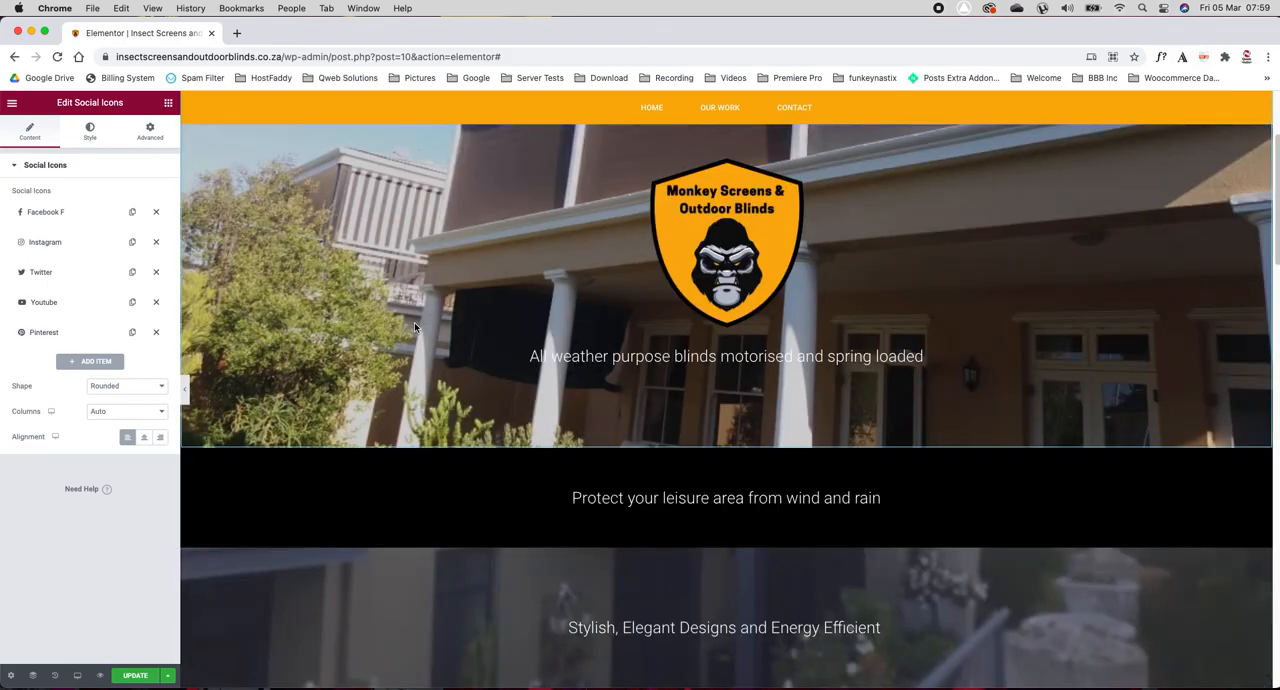
scroll(414, 322, "up", 3)
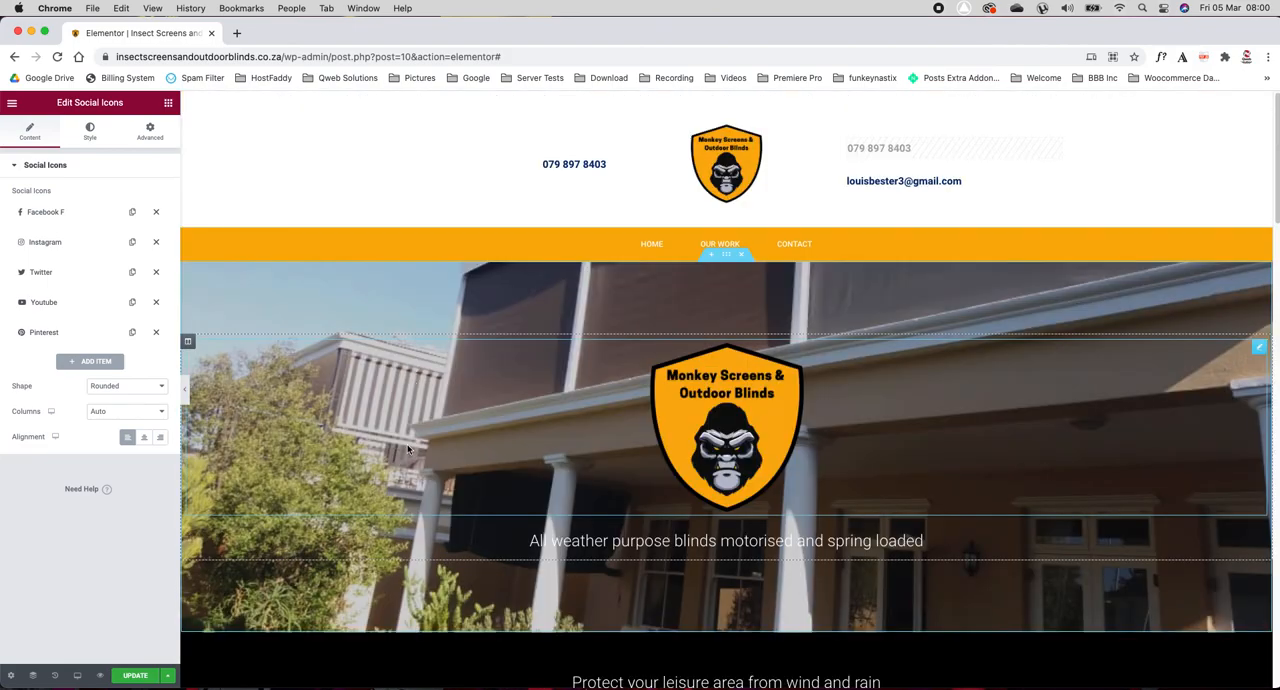